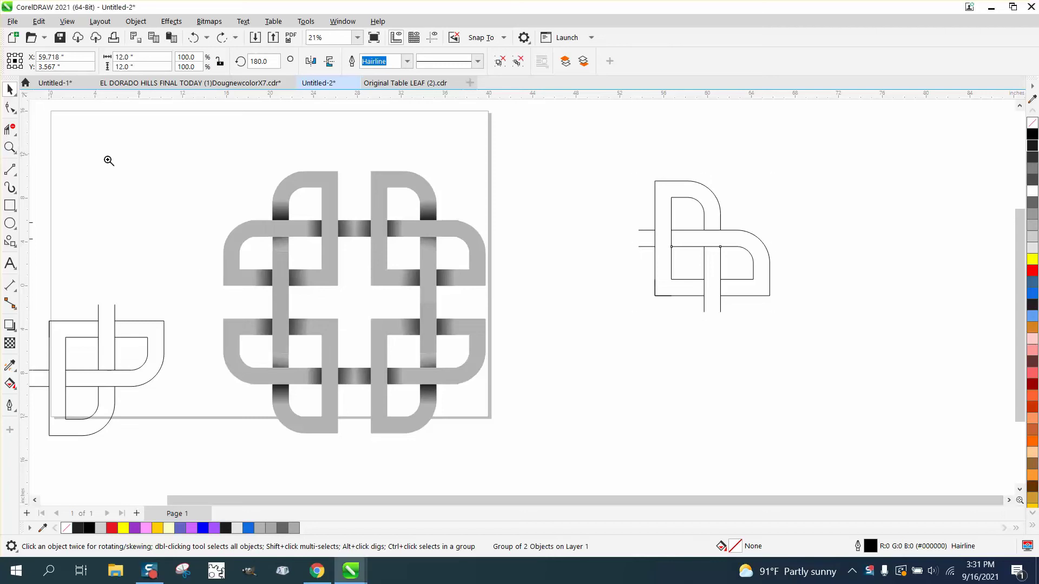
Zoom in on the outlined knot unit on the right so it fills the view
{"action": "left_click_drag", "start_coordinate": [191, 162], "coordinate": [406, 348]}
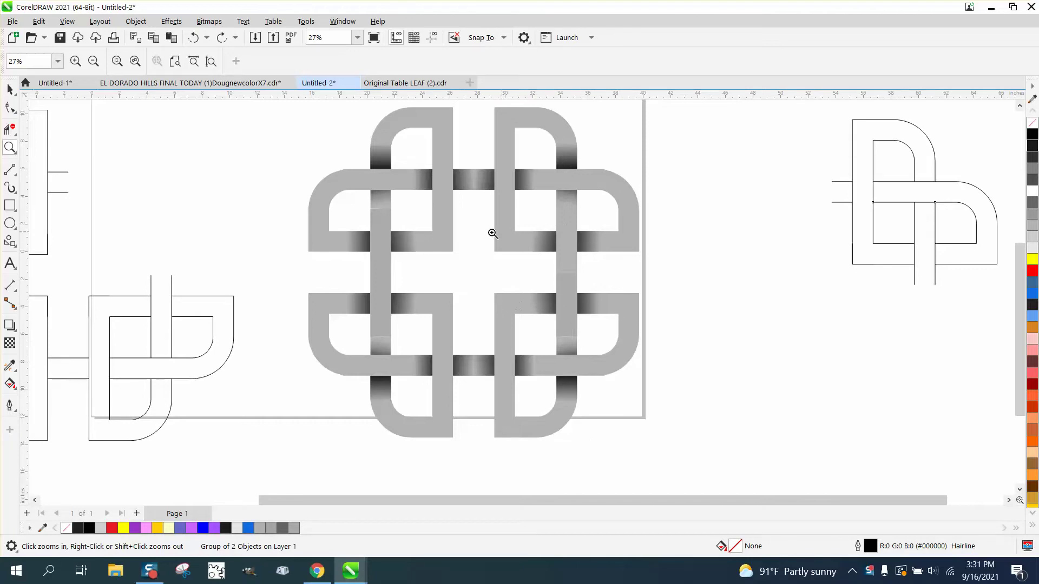
{"action": "right_click", "coordinate": [360, 210]}
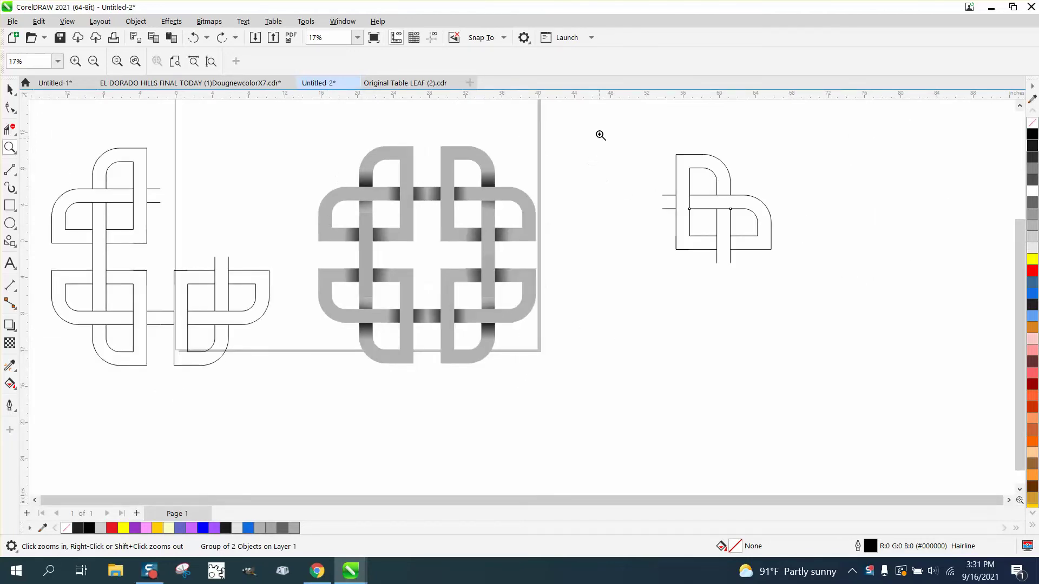
{"action": "left_click_drag", "start_coordinate": [601, 134], "coordinate": [869, 330]}
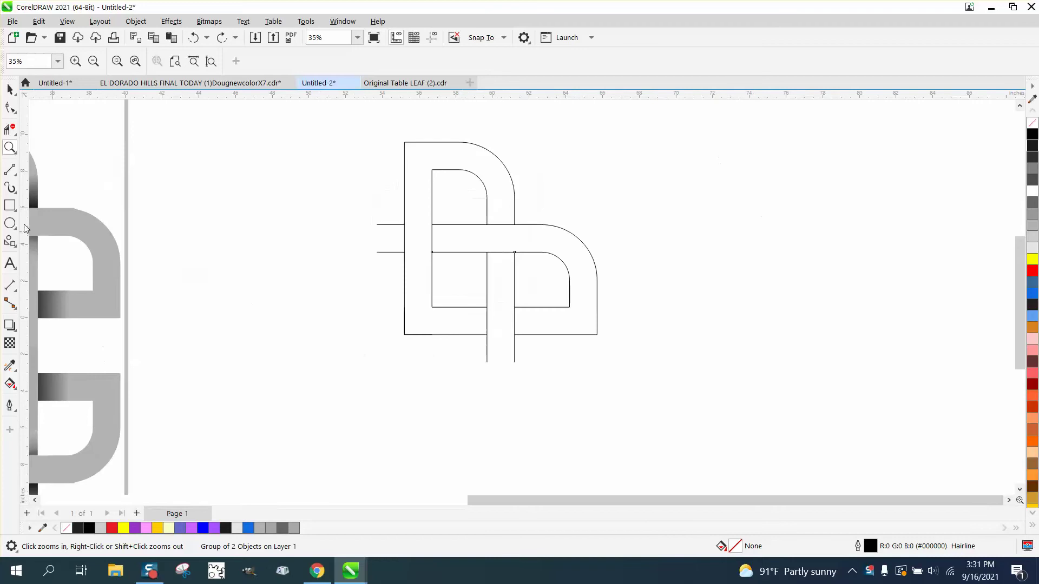
Close the open ends of the left and lower stubs with short 2-point lines
{"action": "left_click", "coordinate": [16, 176]}
{"action": "left_click", "coordinate": [38, 186]}
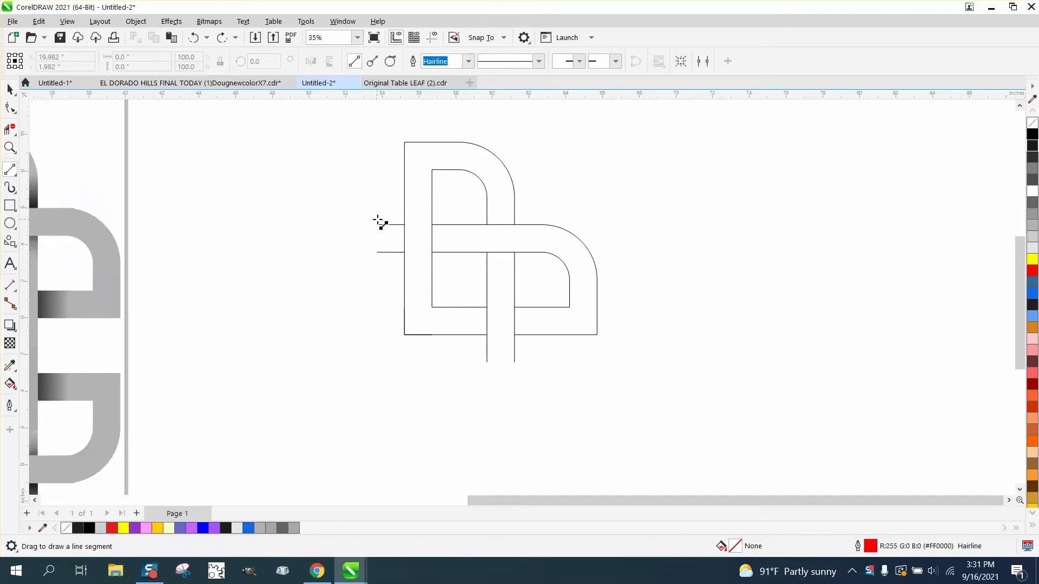
{"action": "left_click_drag", "start_coordinate": [377, 225], "coordinate": [377, 251]}
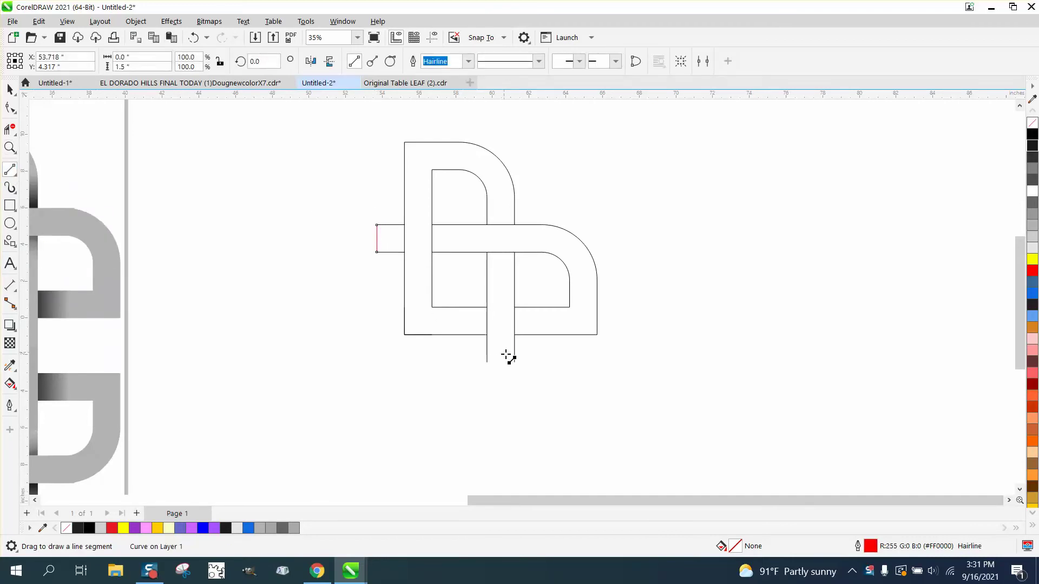
{"action": "left_click_drag", "start_coordinate": [513, 361], "coordinate": [487, 362]}
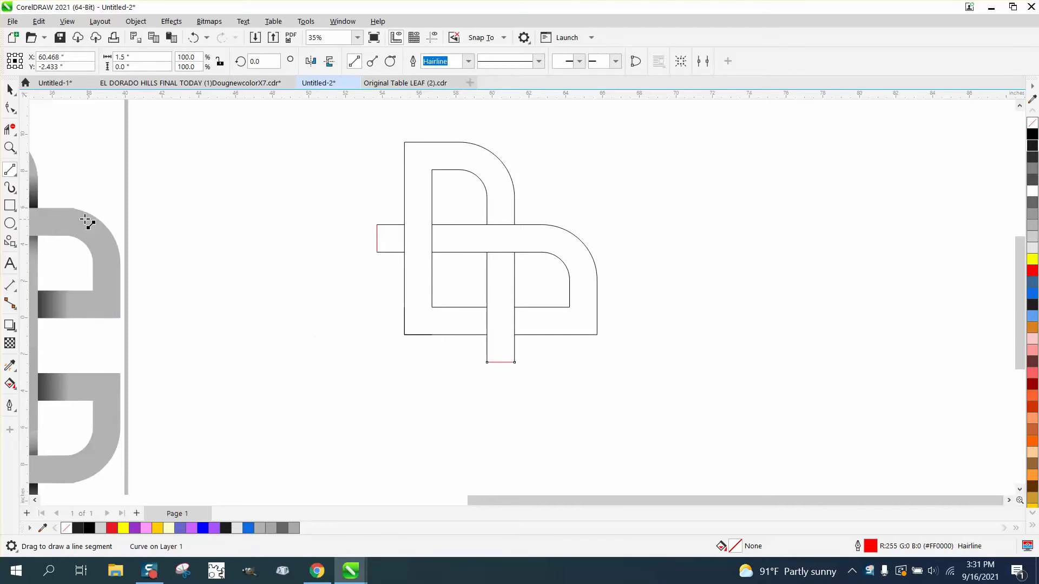
Smart Fill the D band, left tab, P band and middle bar solid grey
{"action": "left_click", "coordinate": [15, 392]}
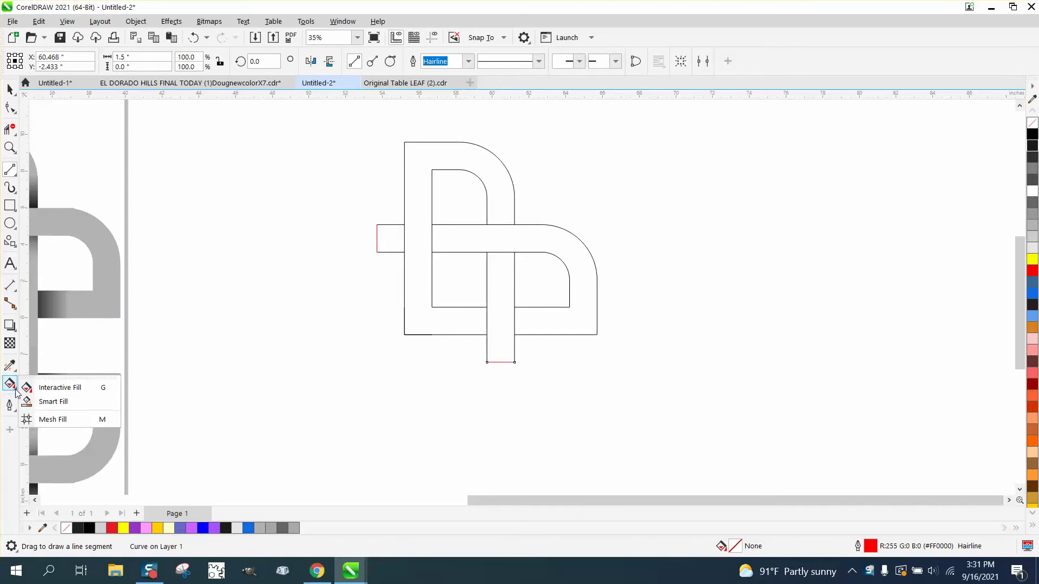
{"action": "left_click", "coordinate": [47, 401]}
{"action": "left_click", "coordinate": [423, 237]}
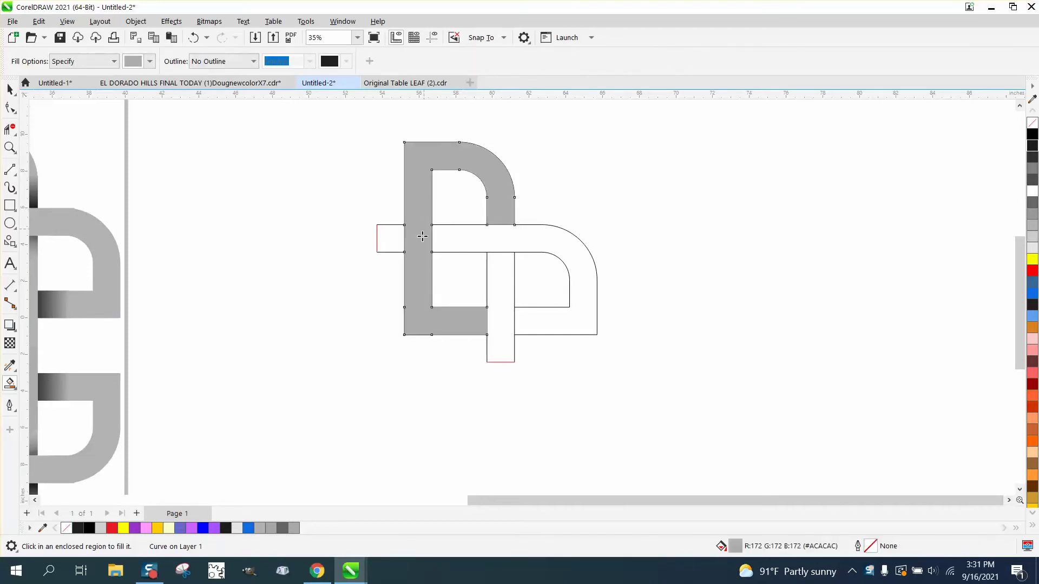
{"action": "left_click", "coordinate": [396, 242]}
{"action": "left_click", "coordinate": [474, 245]}
{"action": "left_click", "coordinate": [492, 276]}
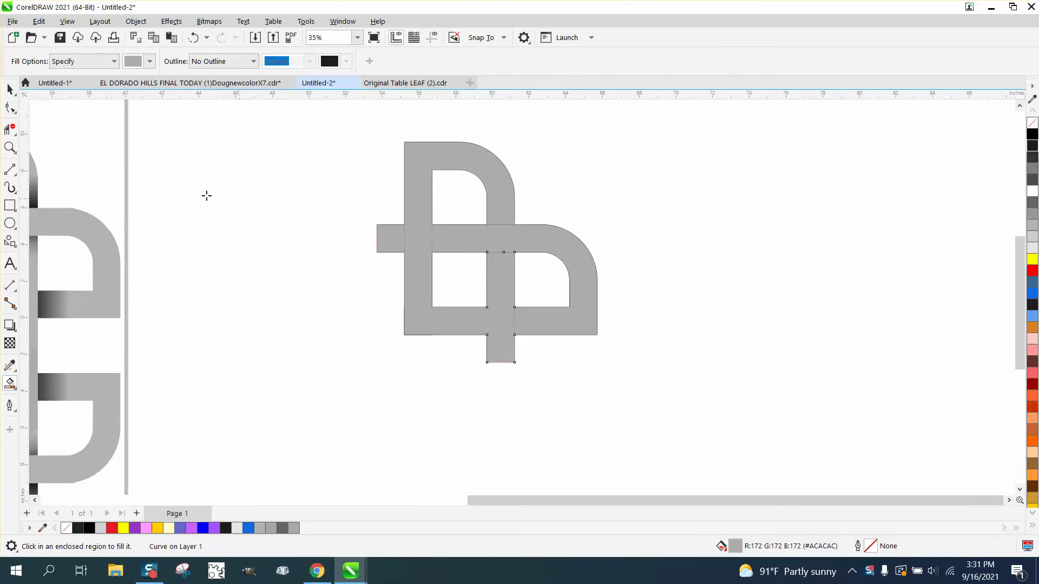
Give the middle bar a linear fountain fill from black at the crossing down to grey
{"action": "left_click", "coordinate": [12, 90]}
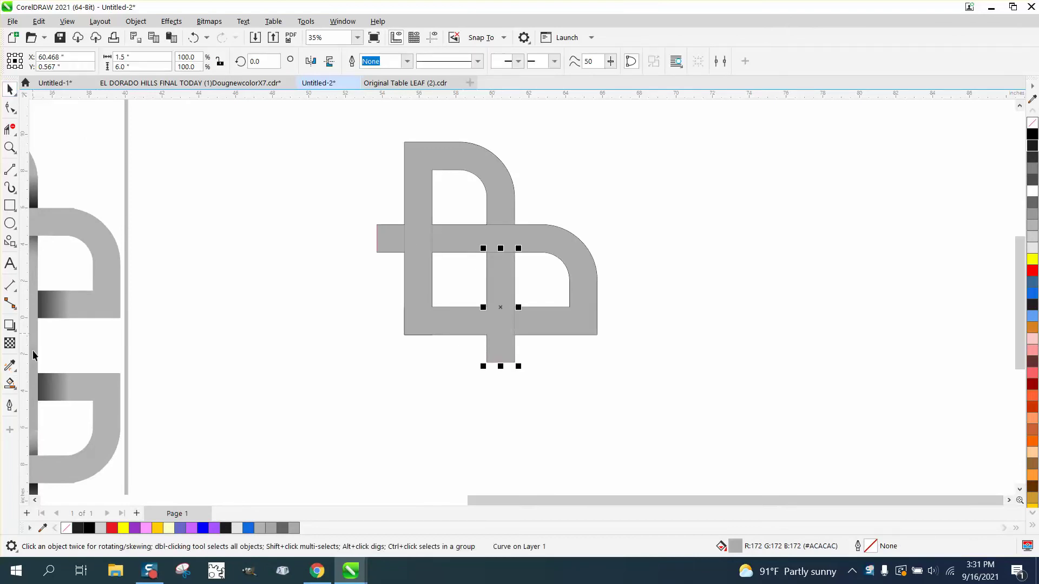
{"action": "left_click", "coordinate": [16, 389]}
{"action": "left_click", "coordinate": [53, 389]}
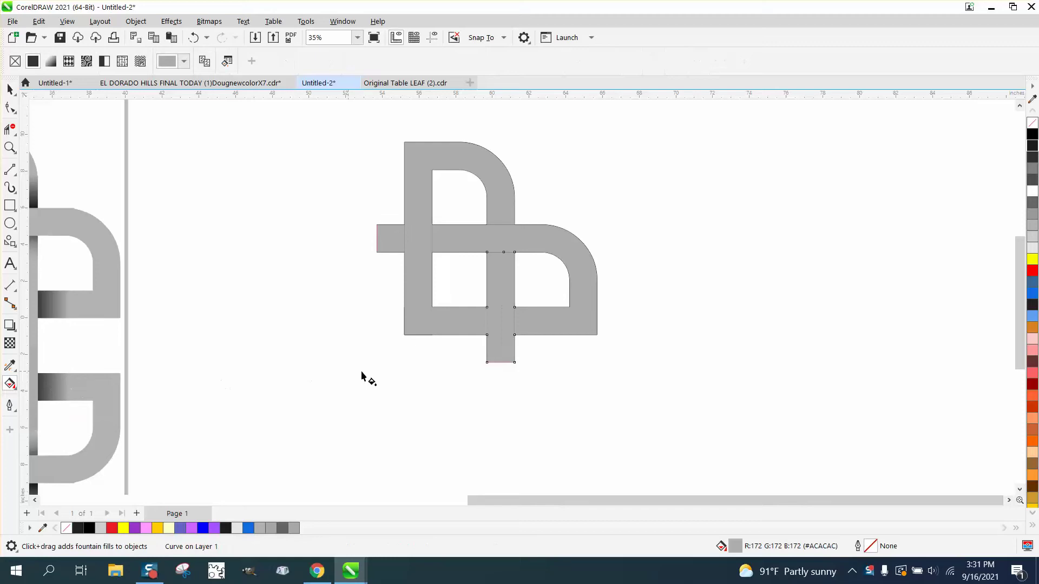
{"action": "left_click", "coordinate": [503, 282]}
{"action": "left_click_drag", "start_coordinate": [503, 282], "coordinate": [501, 258]}
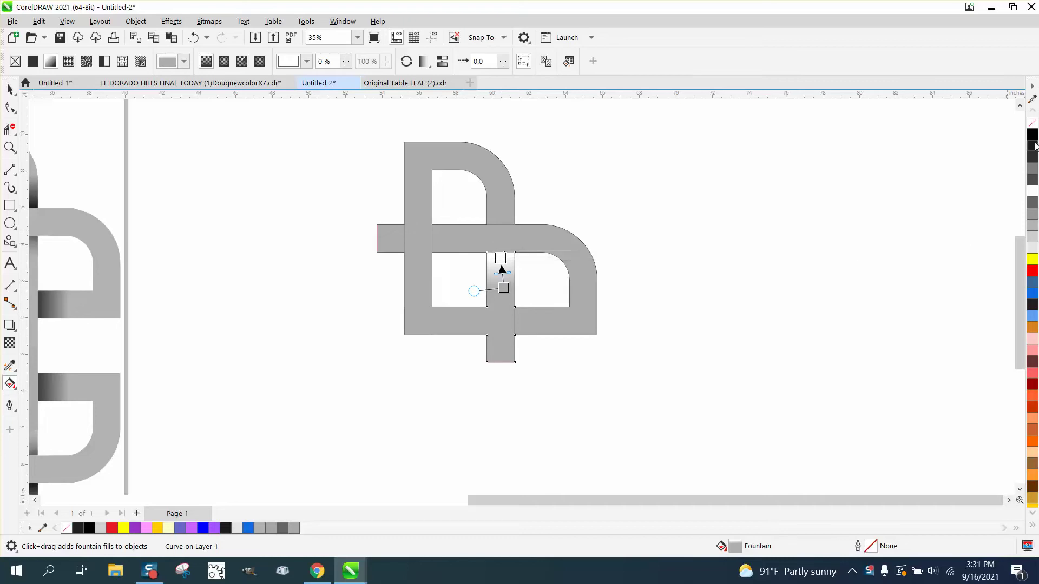
{"action": "left_click", "coordinate": [512, 259]}
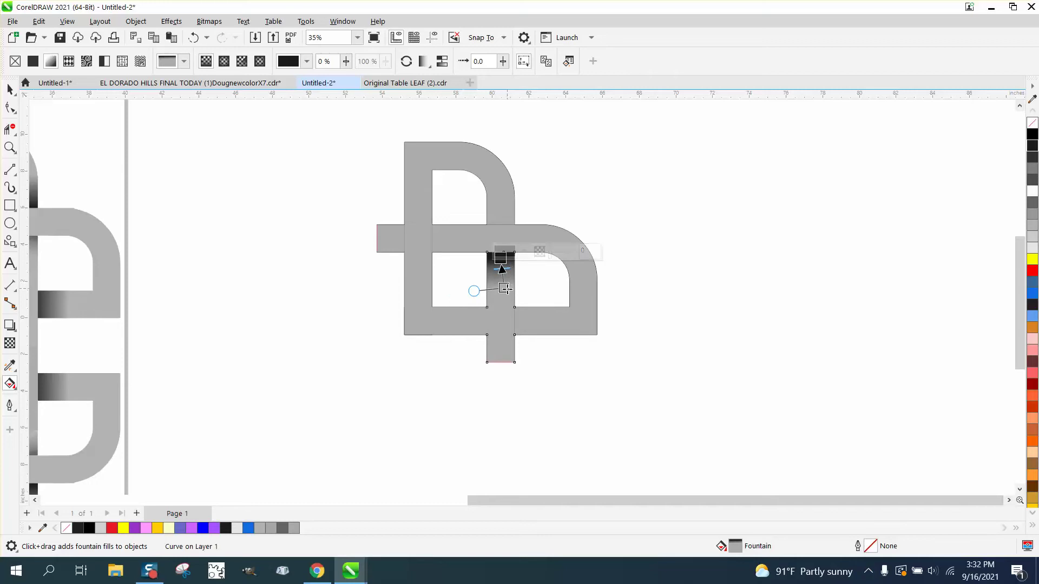
{"action": "left_click_drag", "start_coordinate": [504, 288], "coordinate": [505, 299]}
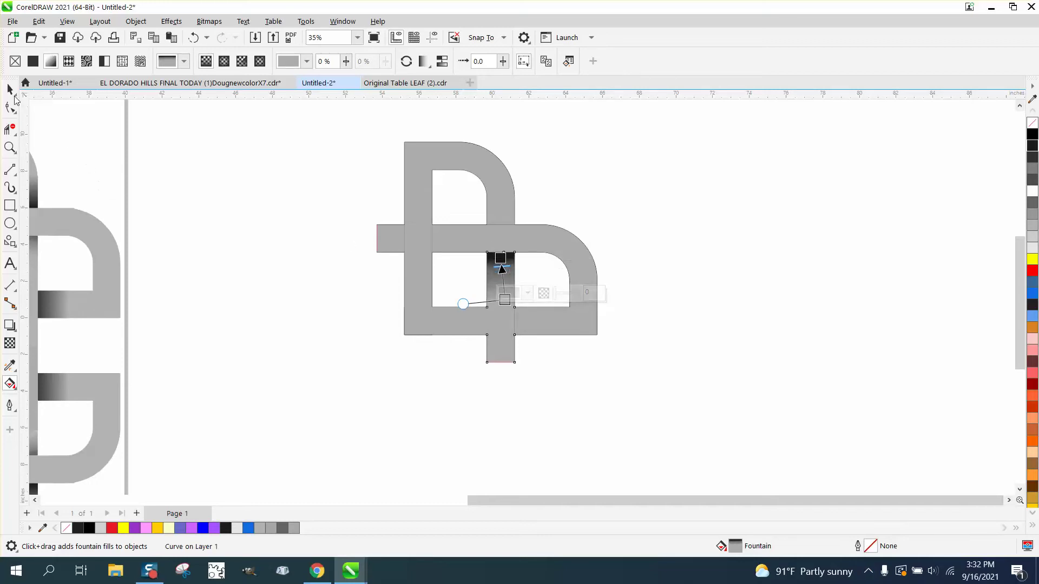
{"action": "left_click", "coordinate": [11, 91]}
{"action": "left_click", "coordinate": [178, 206]}
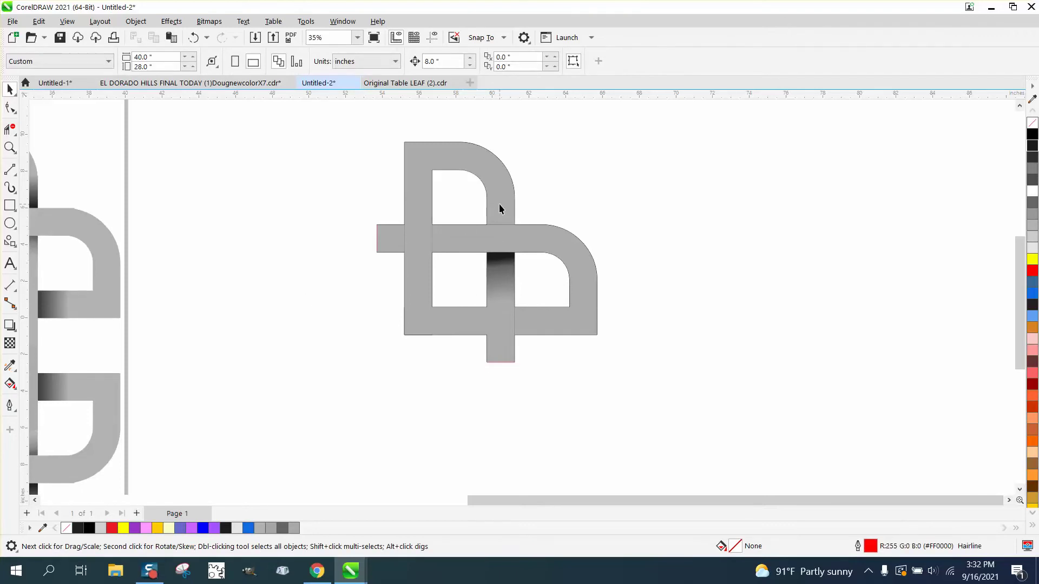
{"action": "left_click", "coordinate": [10, 384]}
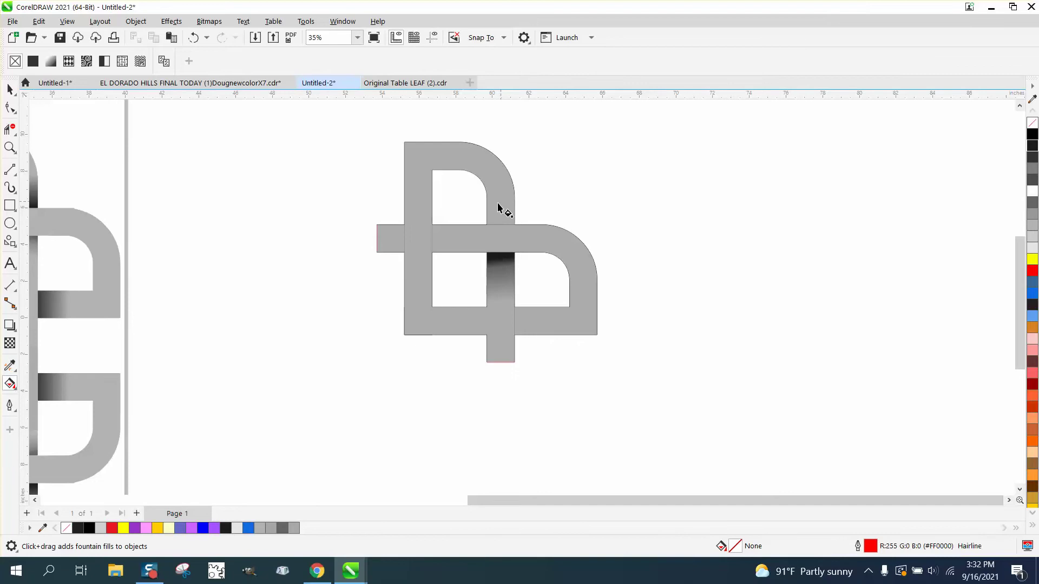
{"action": "left_click", "coordinate": [15, 392]}
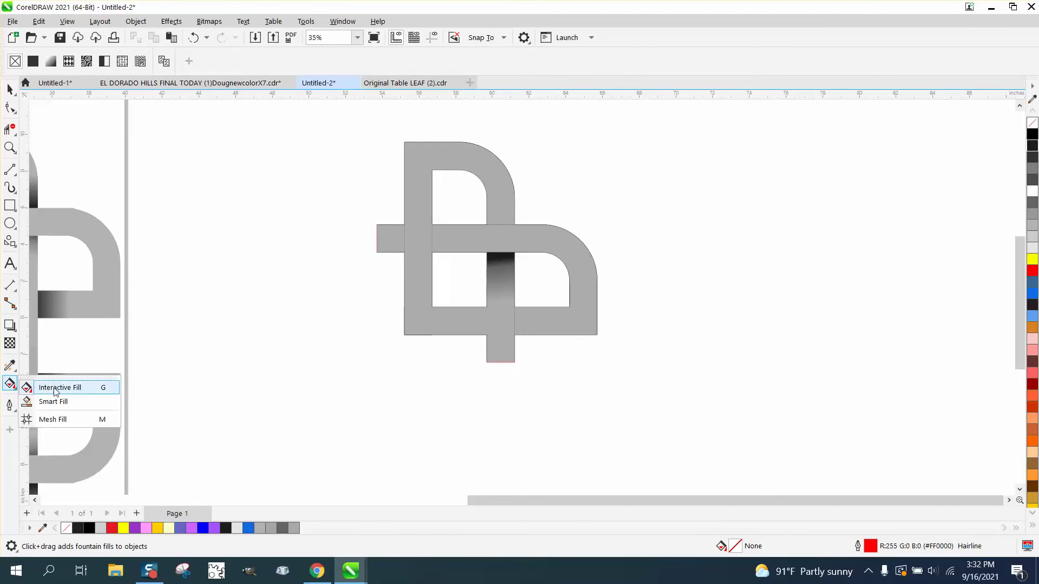
{"action": "left_click", "coordinate": [40, 387]}
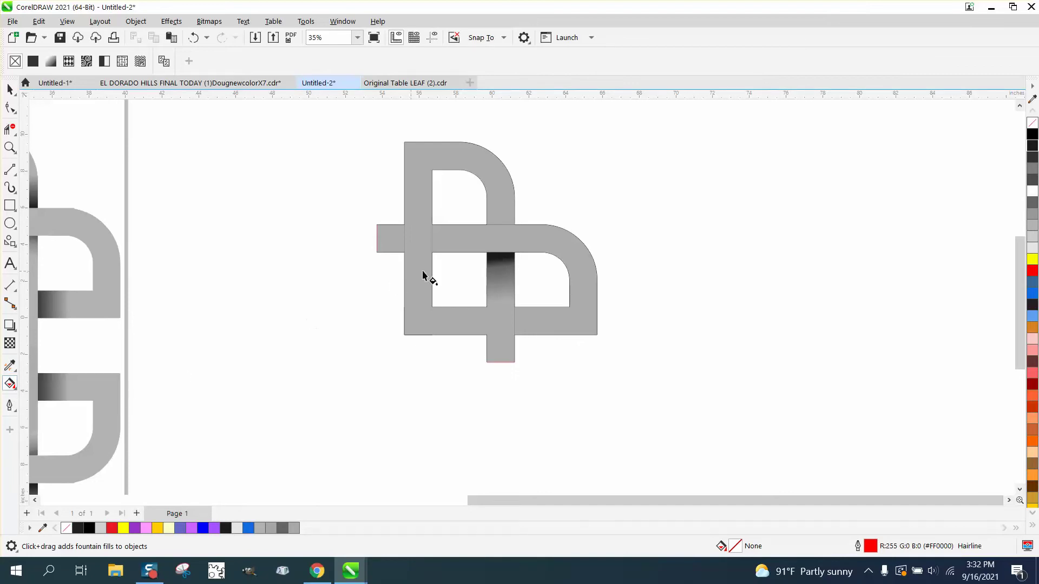
{"action": "left_click", "coordinate": [504, 202]}
{"action": "left_click_drag", "start_coordinate": [503, 196], "coordinate": [504, 220]}
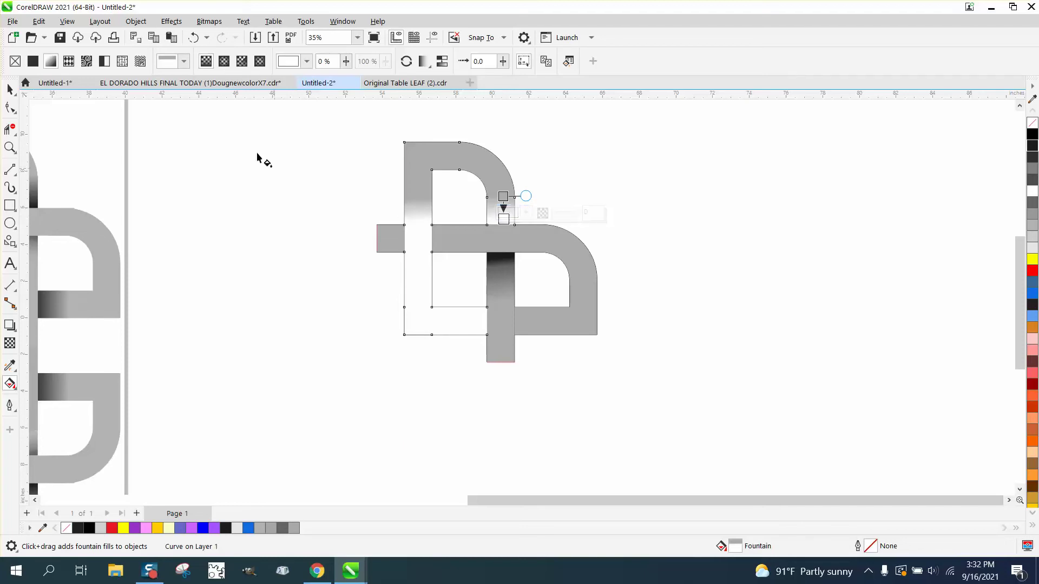
{"action": "left_click", "coordinate": [193, 38]}
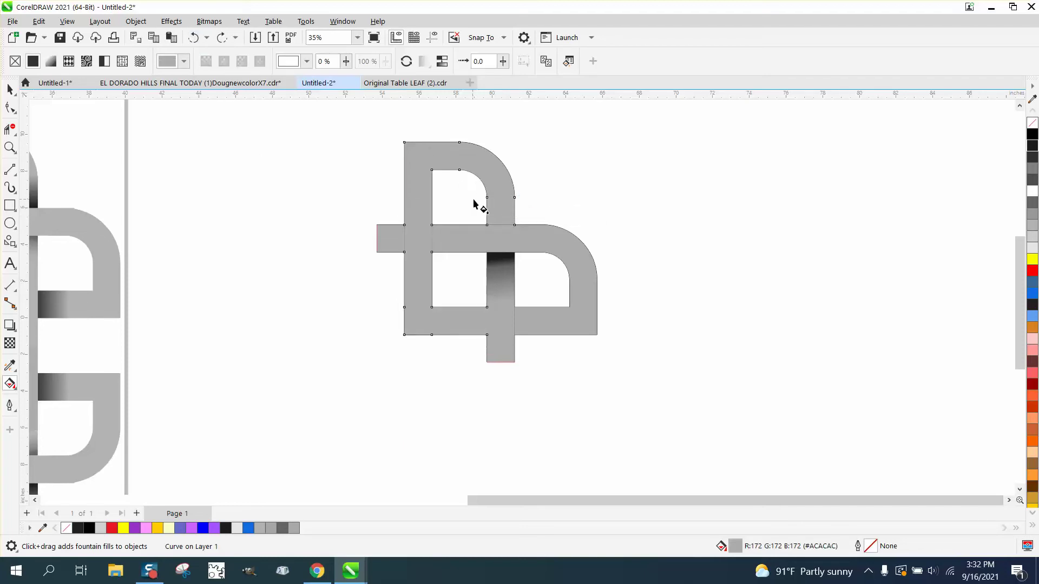
{"action": "left_click", "coordinate": [10, 92]}
{"action": "left_click", "coordinate": [466, 164]}
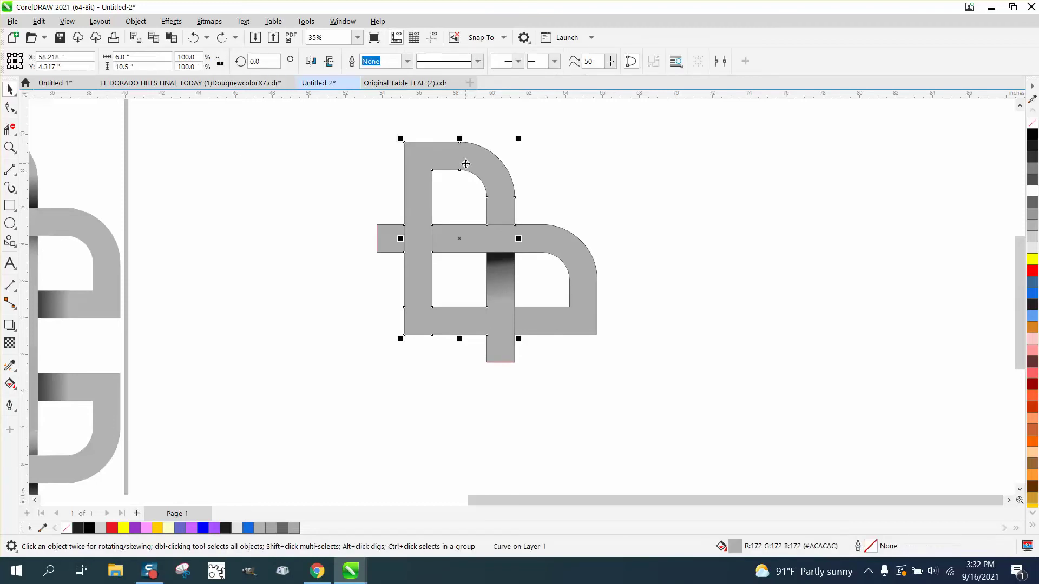
Move the D-shaped grey band 16 inches to the right
{"action": "key", "text": "Right"}
{"action": "key", "text": "Right"}
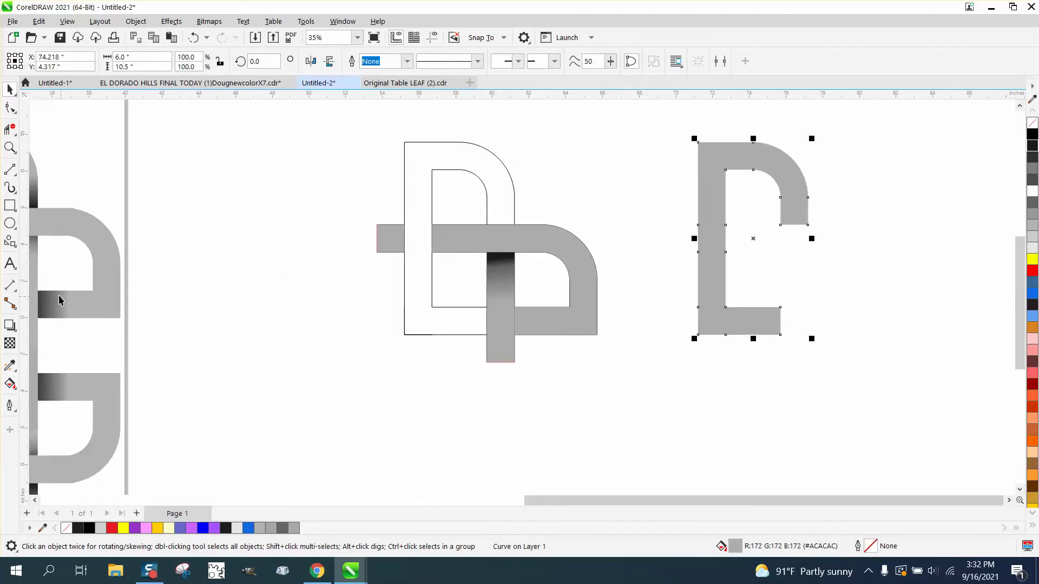
{"action": "left_click", "coordinate": [12, 287]}
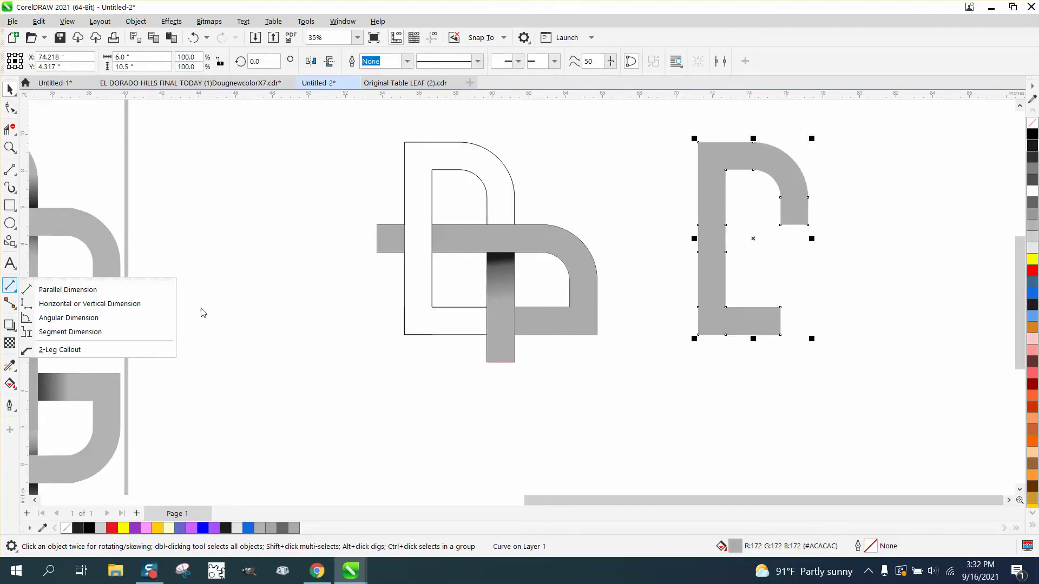
{"action": "left_click", "coordinate": [68, 290]}
Close the arch above the crossing with a straight 2-point line
{"action": "left_click", "coordinate": [10, 172]}
{"action": "left_click", "coordinate": [58, 185]}
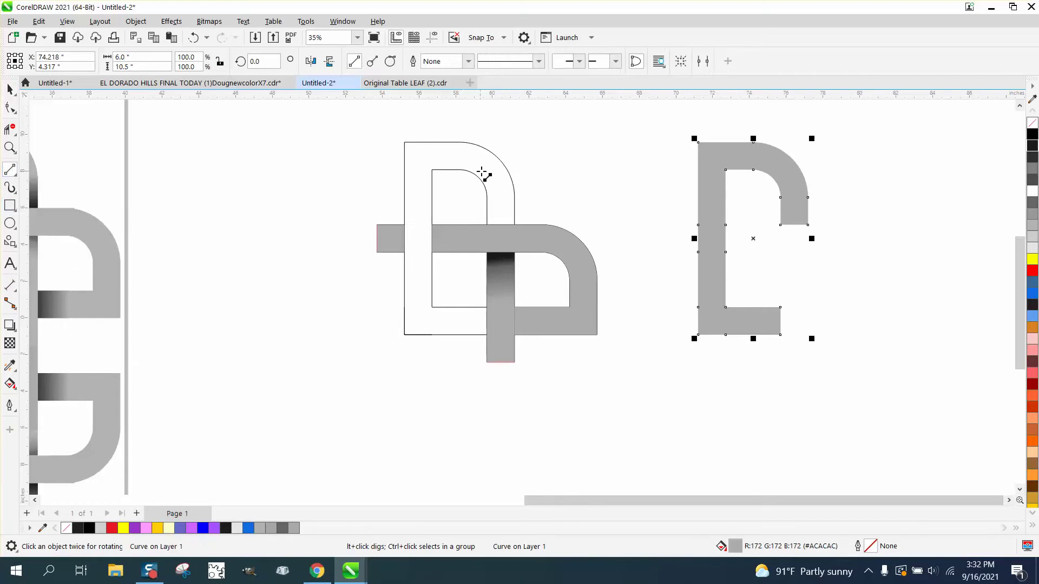
{"action": "left_click_drag", "start_coordinate": [471, 183], "coordinate": [520, 177]}
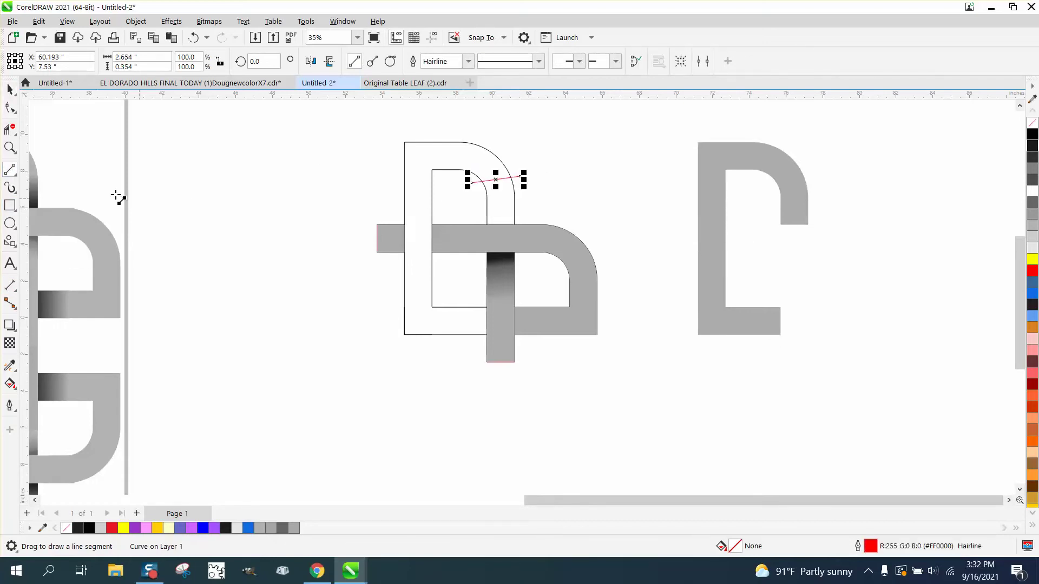
{"action": "left_click", "coordinate": [13, 388]}
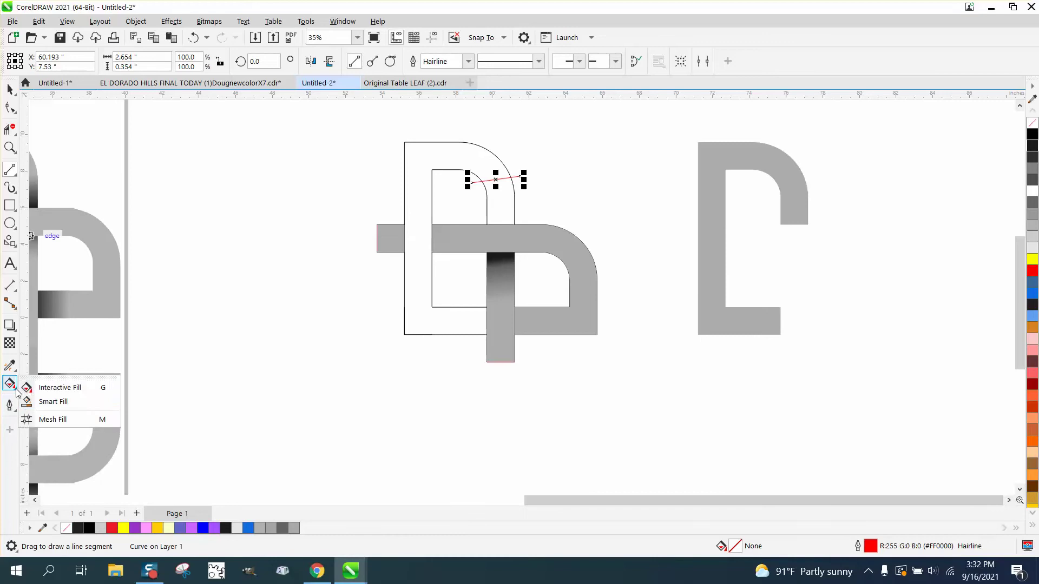
{"action": "left_click", "coordinate": [53, 401]}
Fill the piece above the crossing grey, shading it to 80% Black toward the crossing
{"action": "left_click", "coordinate": [506, 201]}
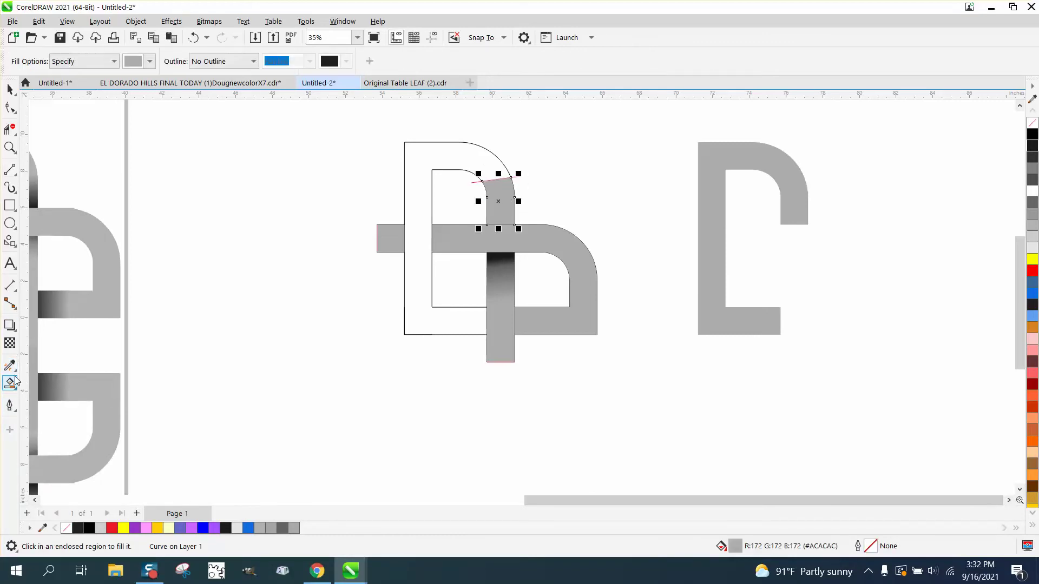
{"action": "left_click", "coordinate": [19, 393]}
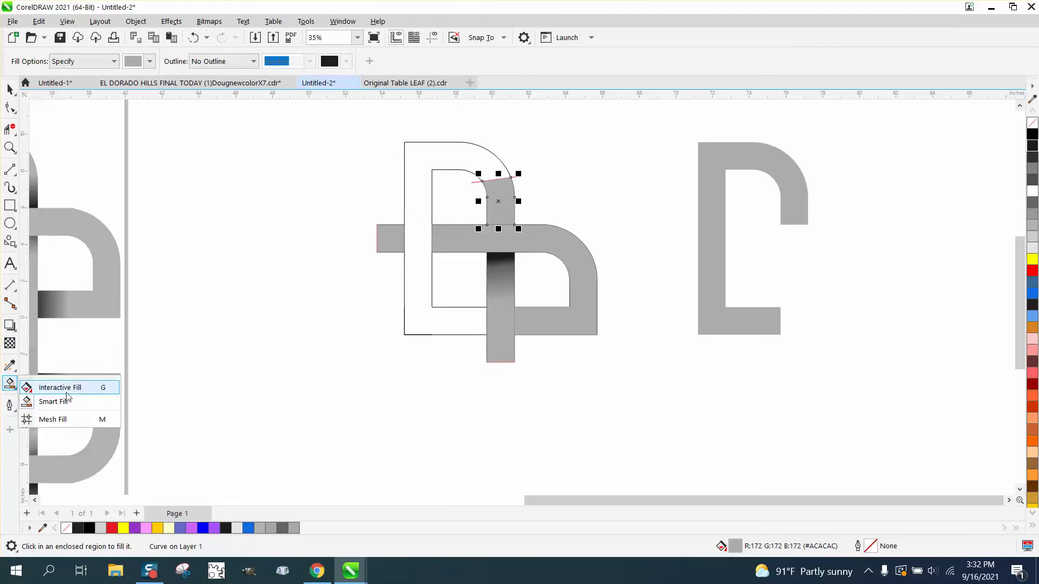
{"action": "left_click", "coordinate": [53, 385]}
{"action": "left_click_drag", "start_coordinate": [496, 179], "coordinate": [503, 225]}
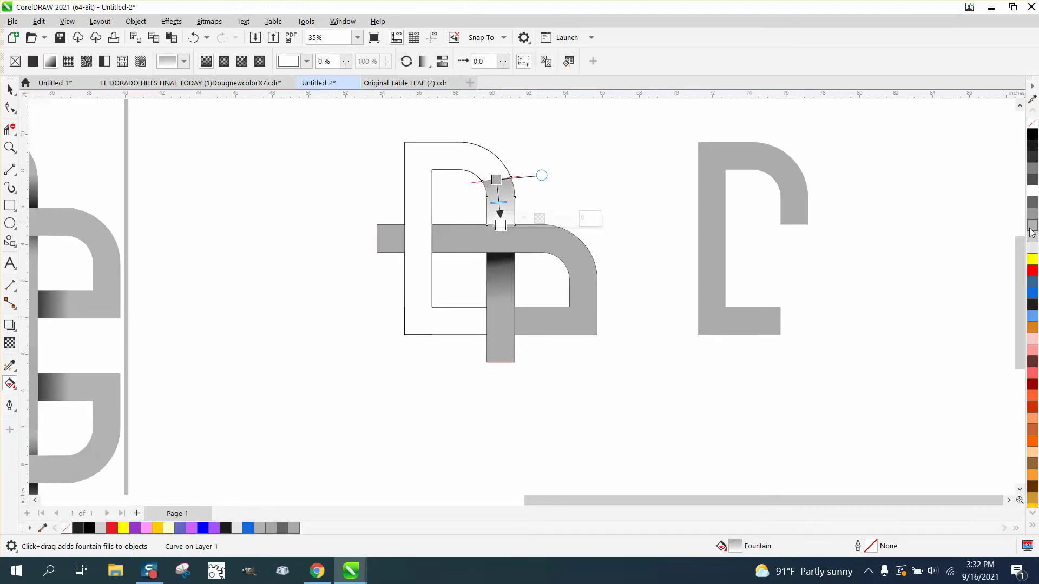
{"action": "left_click_drag", "start_coordinate": [1033, 155], "coordinate": [500, 225]}
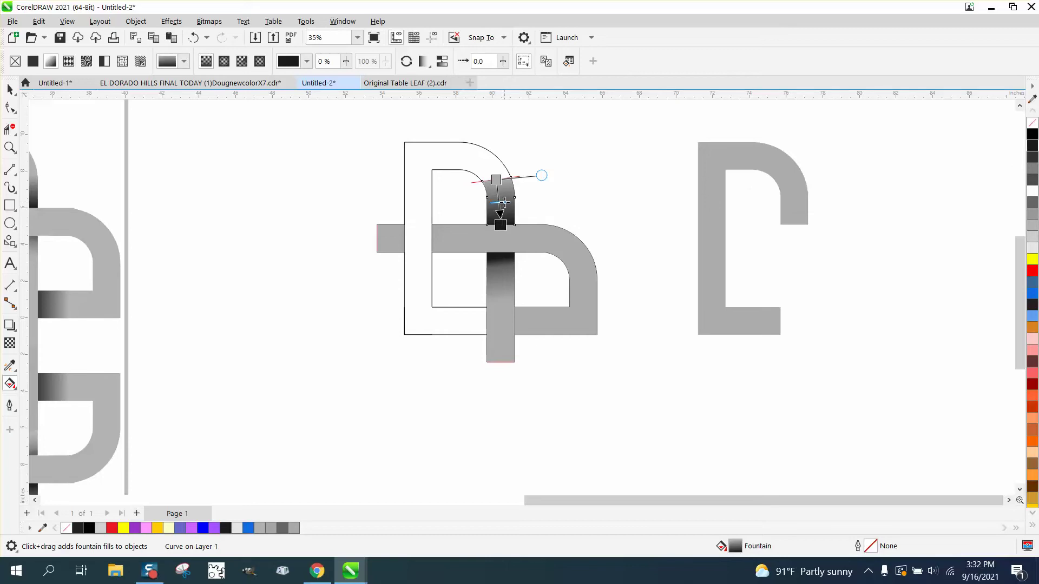
{"action": "left_click", "coordinate": [501, 223]}
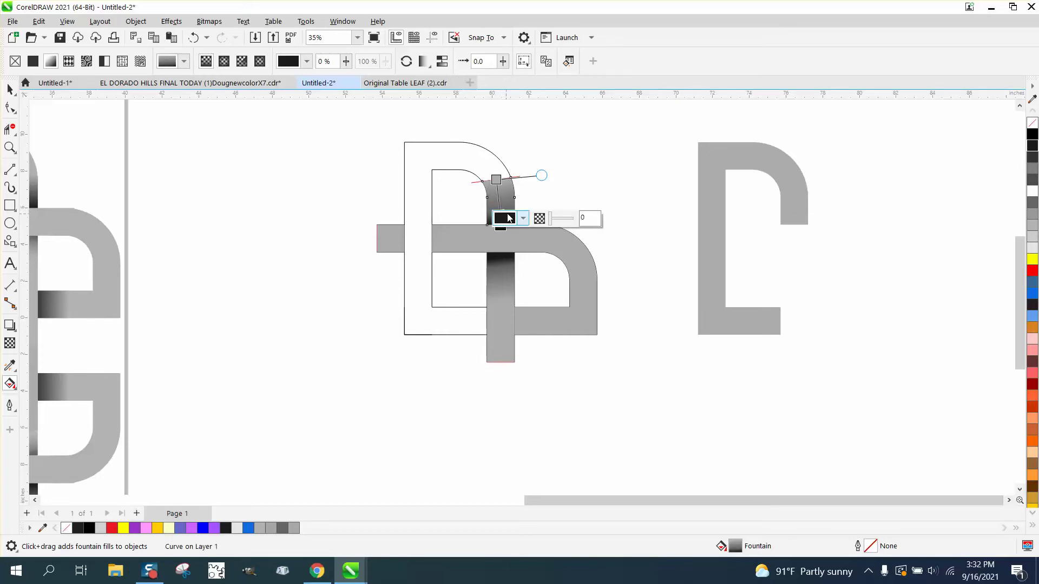
{"action": "left_click_drag", "start_coordinate": [496, 179], "coordinate": [498, 193]}
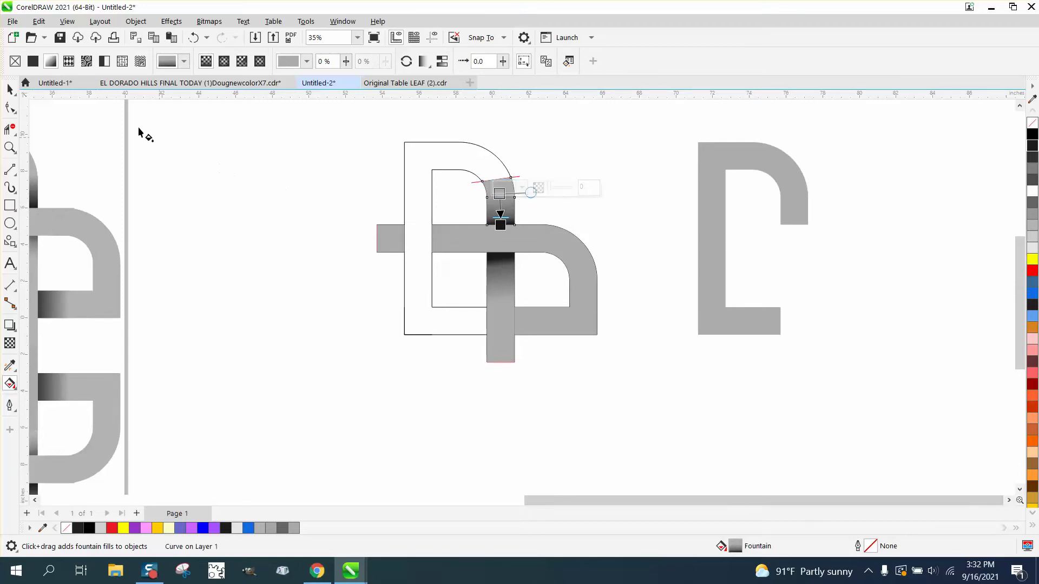
Select the small gradient and C-shaped pieces, then undo the last change
{"action": "left_click", "coordinate": [16, 92]}
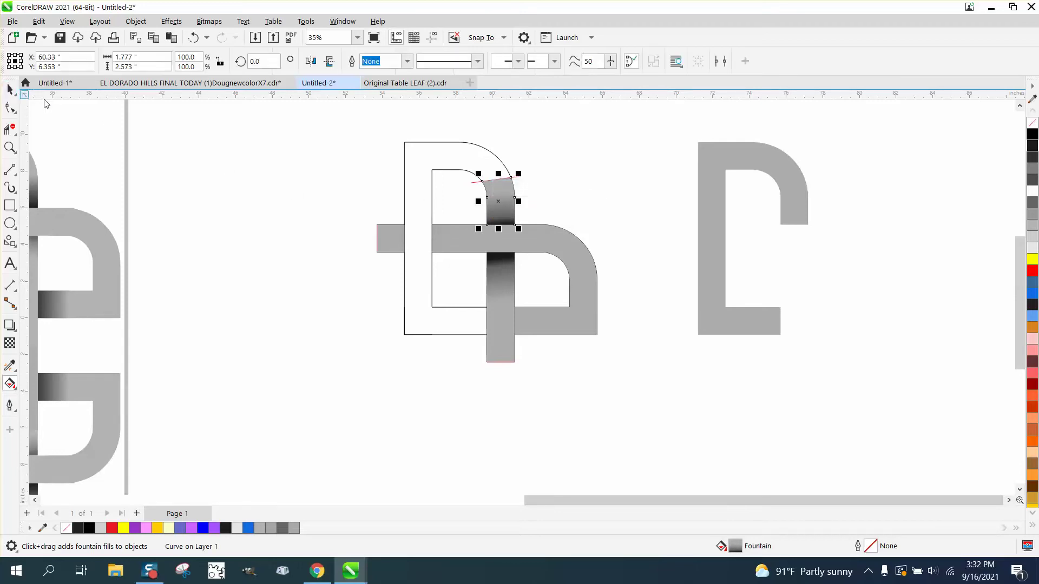
{"action": "left_click", "coordinate": [475, 186]}
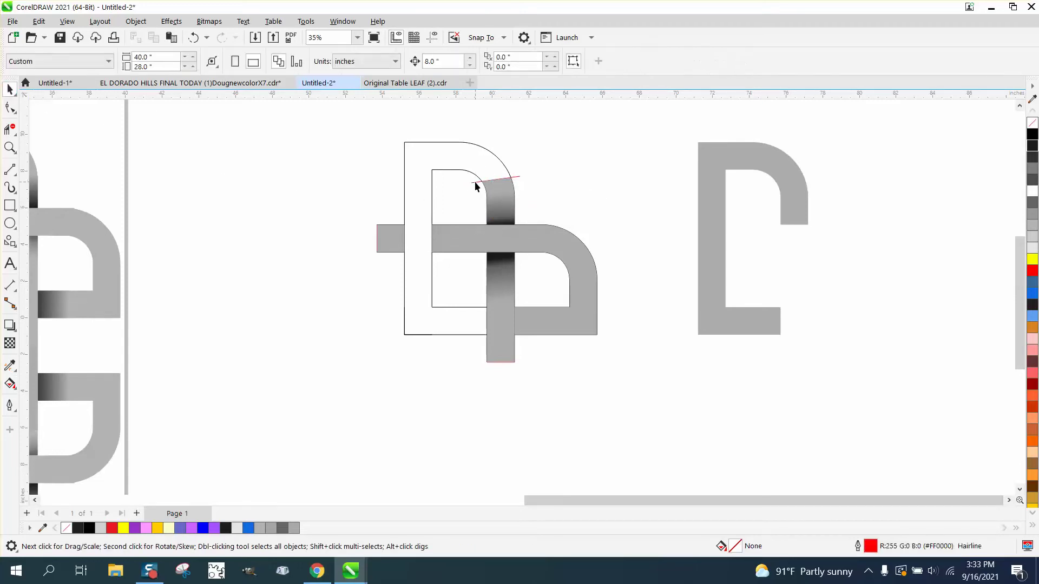
{"action": "left_click", "coordinate": [518, 177]}
{"action": "left_click", "coordinate": [608, 178]}
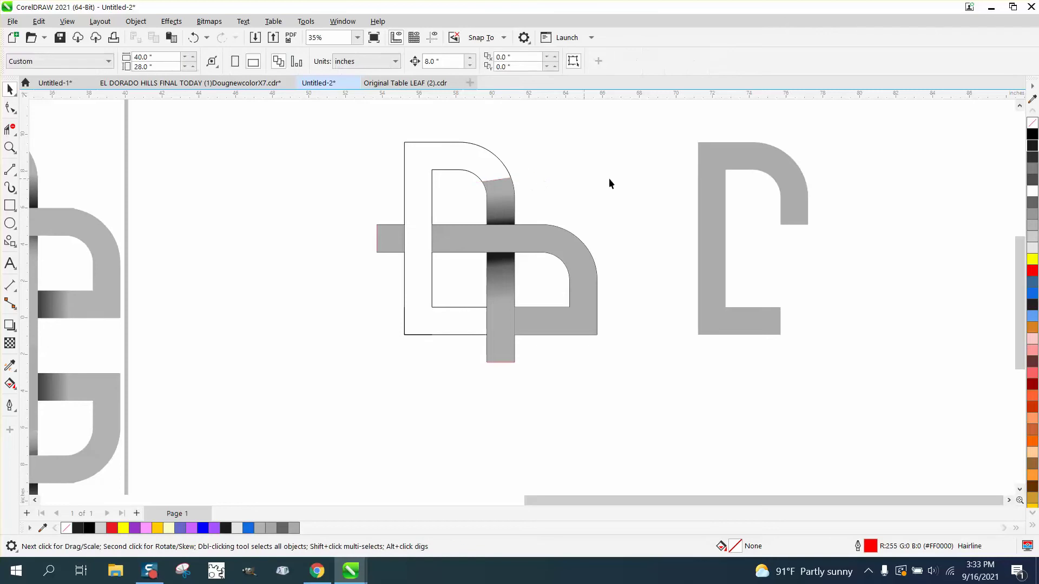
{"action": "left_click", "coordinate": [708, 181]}
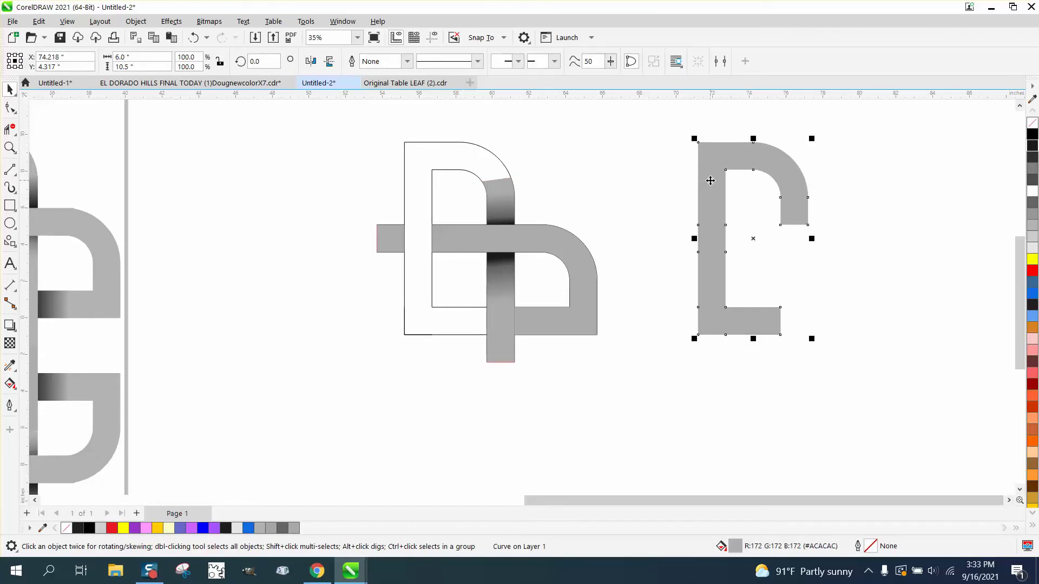
{"action": "left_click", "coordinate": [194, 37]}
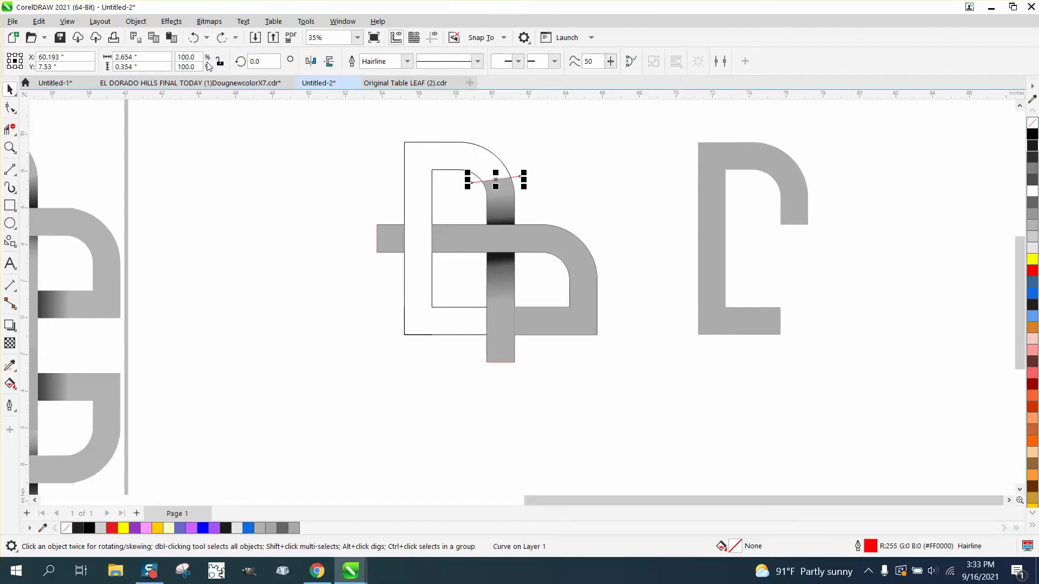
Refill the empty D-shaped loop solid grey with Smart Fill
{"action": "left_click", "coordinate": [10, 383]}
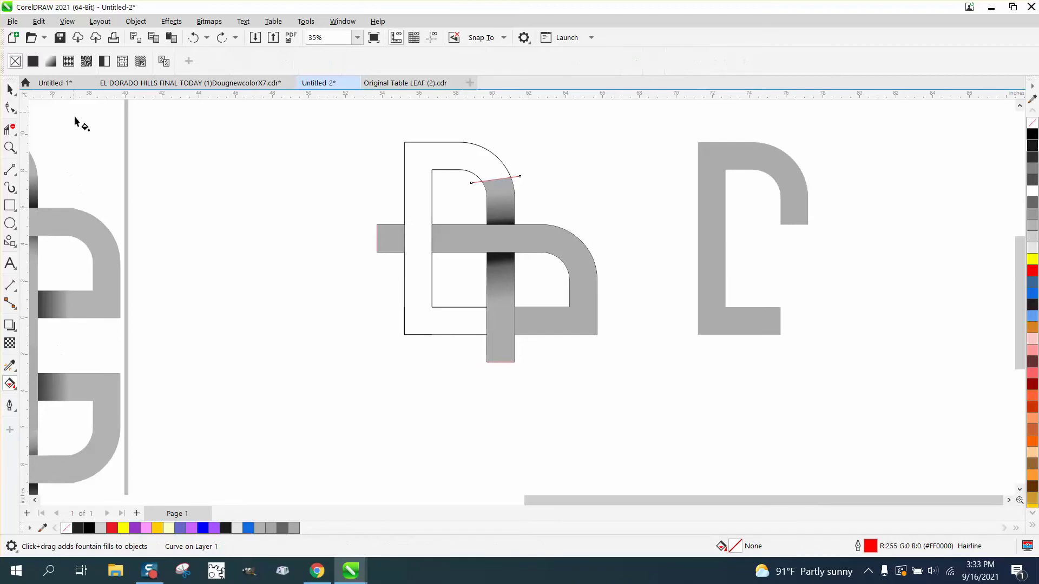
{"action": "left_click", "coordinate": [15, 388]}
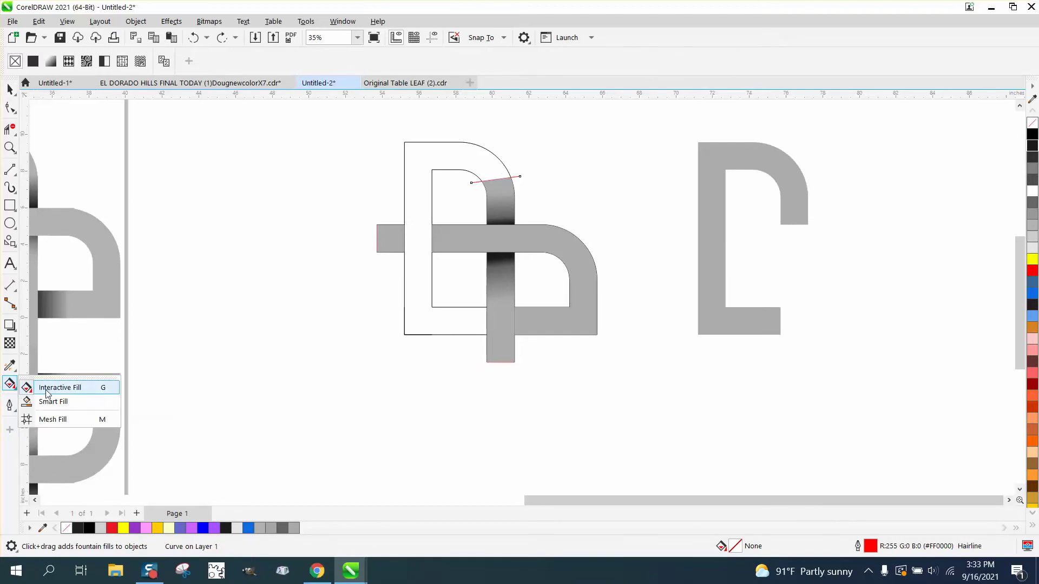
{"action": "left_click", "coordinate": [44, 385]}
{"action": "left_click", "coordinate": [15, 388]}
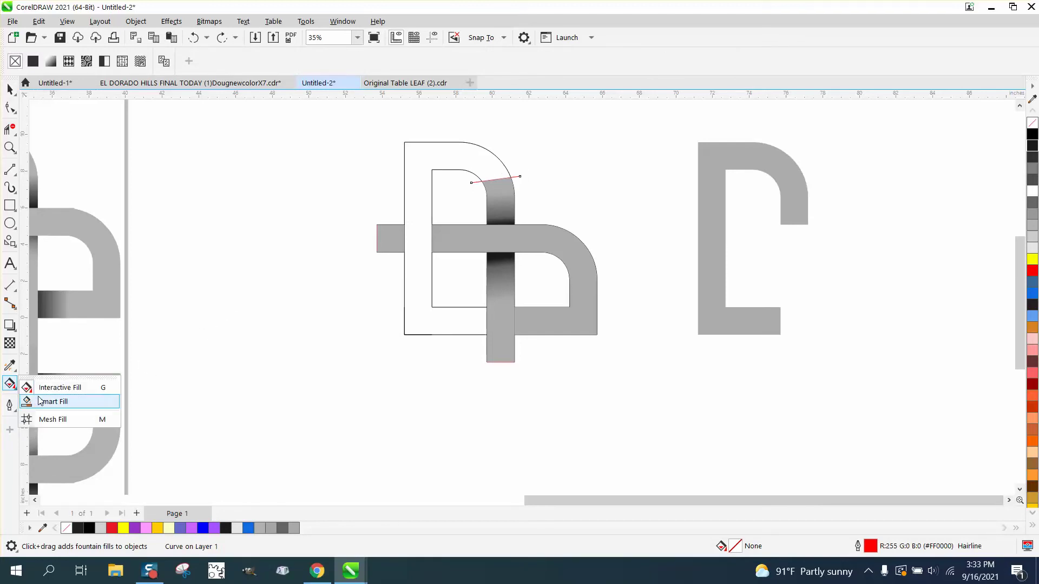
{"action": "left_click", "coordinate": [43, 404]}
{"action": "left_click", "coordinate": [424, 197]}
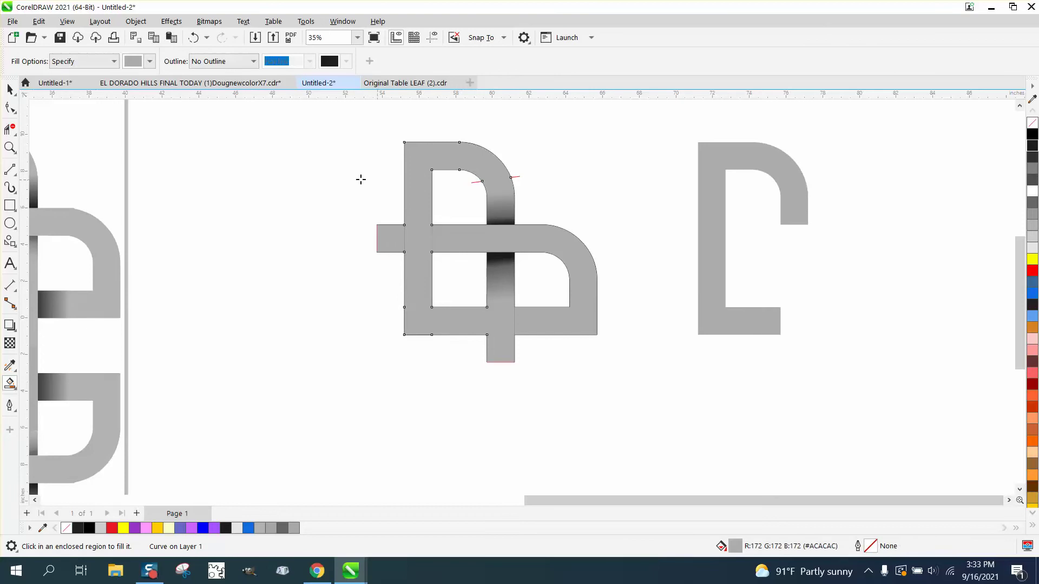
Delete the stray red line above the crossing
{"action": "left_click", "coordinate": [10, 89]}
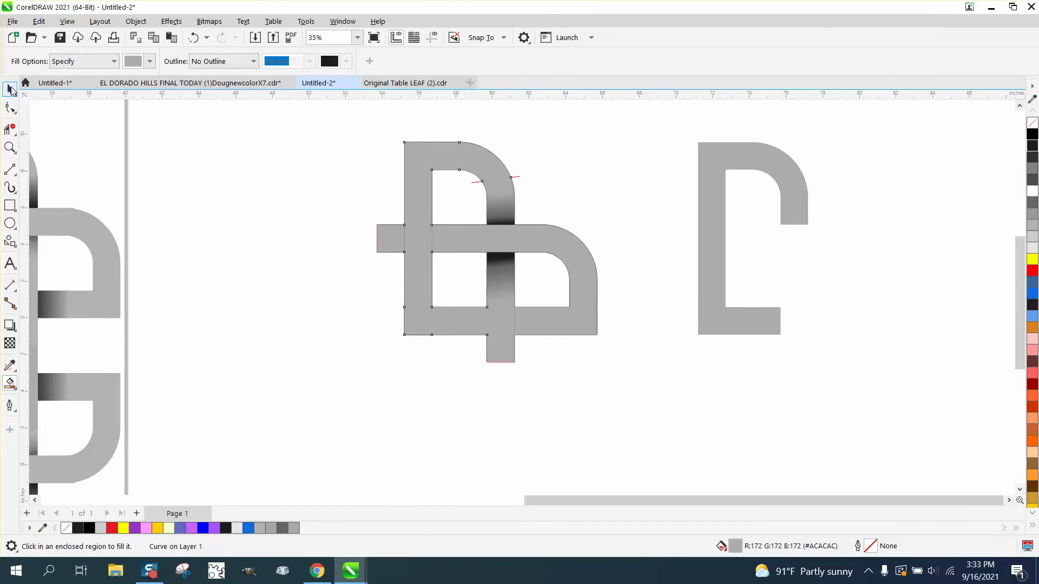
{"action": "left_click", "coordinate": [521, 177]}
{"action": "key", "text": "Delete"}
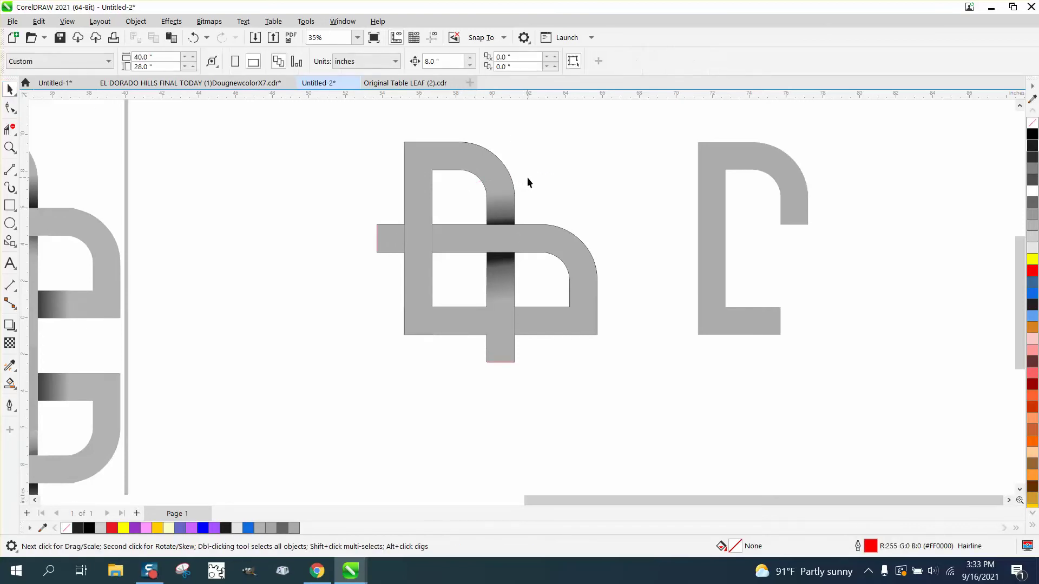
Shade the small left tab with a left-to-right fountain fill darkening toward the D loop
{"action": "left_click", "coordinate": [394, 243]}
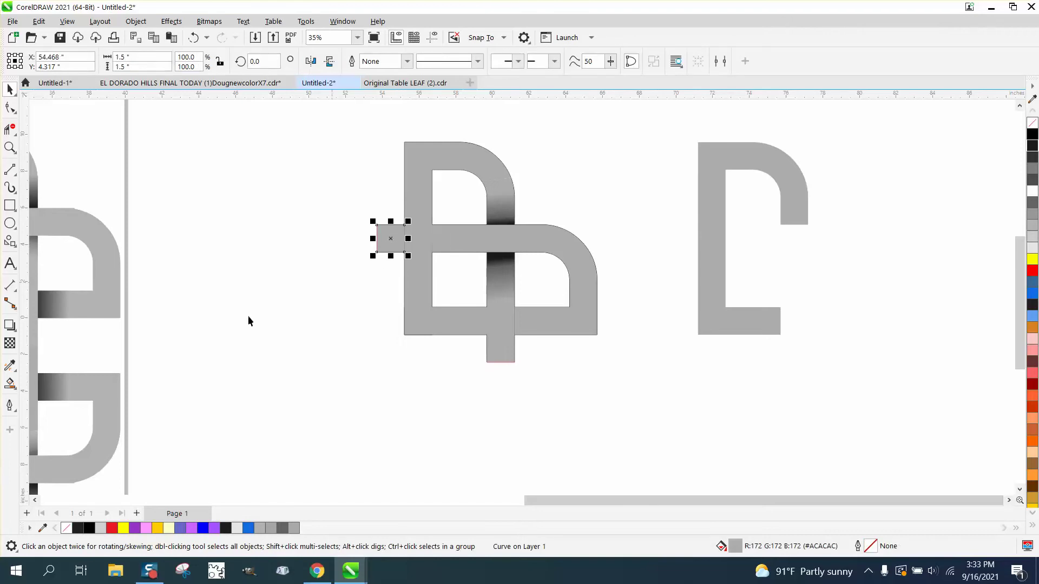
{"action": "left_click", "coordinate": [14, 387]}
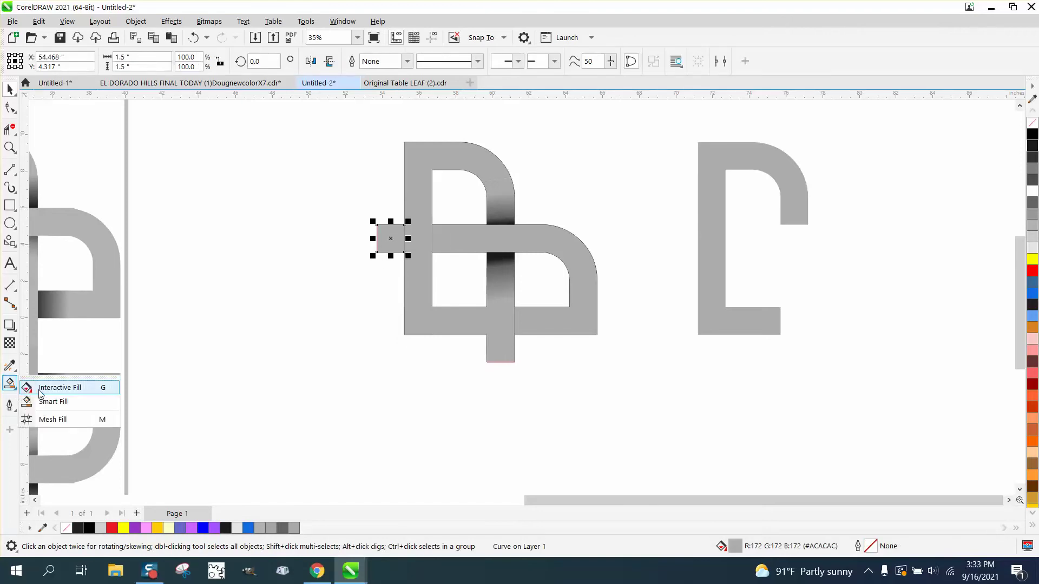
{"action": "left_click", "coordinate": [43, 390]}
{"action": "left_click_drag", "start_coordinate": [377, 238], "coordinate": [399, 239]}
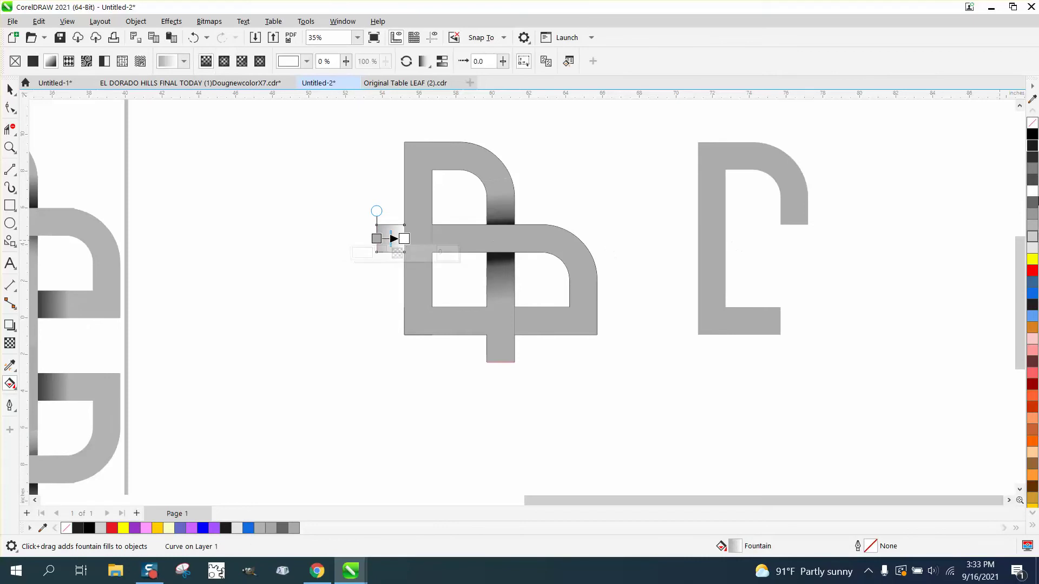
{"action": "left_click_drag", "start_coordinate": [1034, 161], "coordinate": [381, 238]}
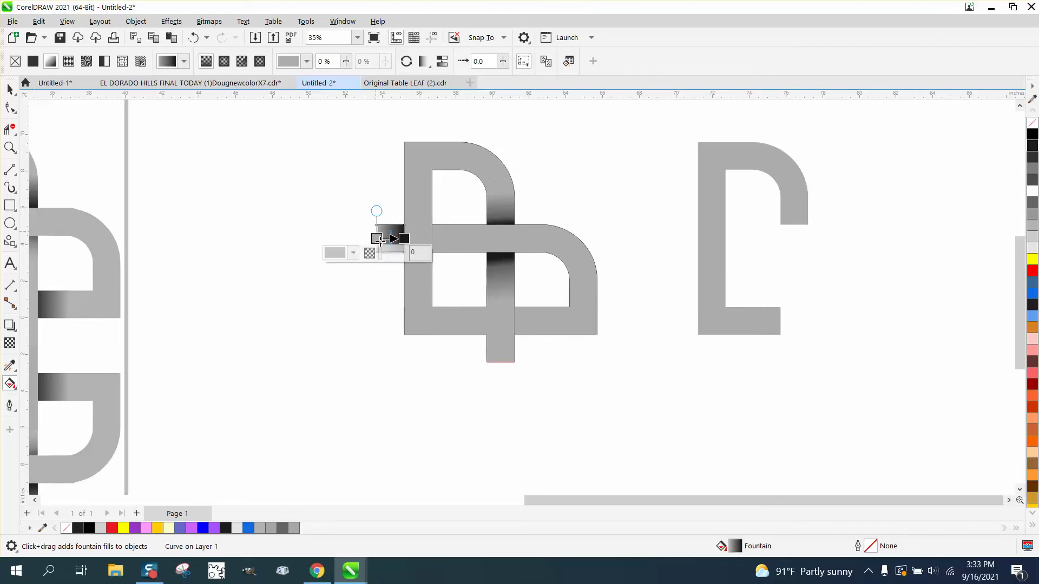
{"action": "left_click_drag", "start_coordinate": [391, 234], "coordinate": [395, 234]}
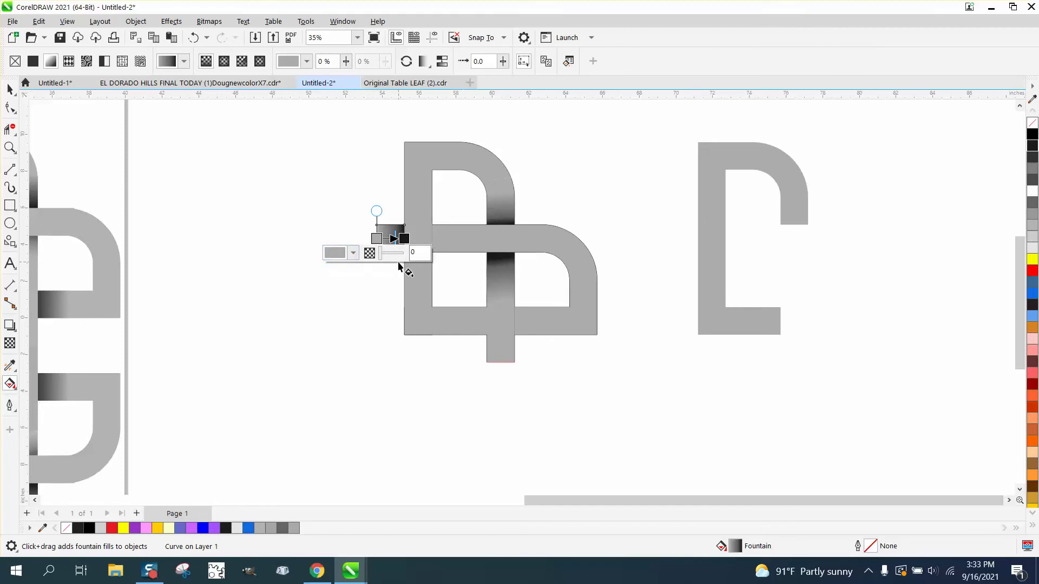
{"action": "left_click", "coordinate": [10, 89]}
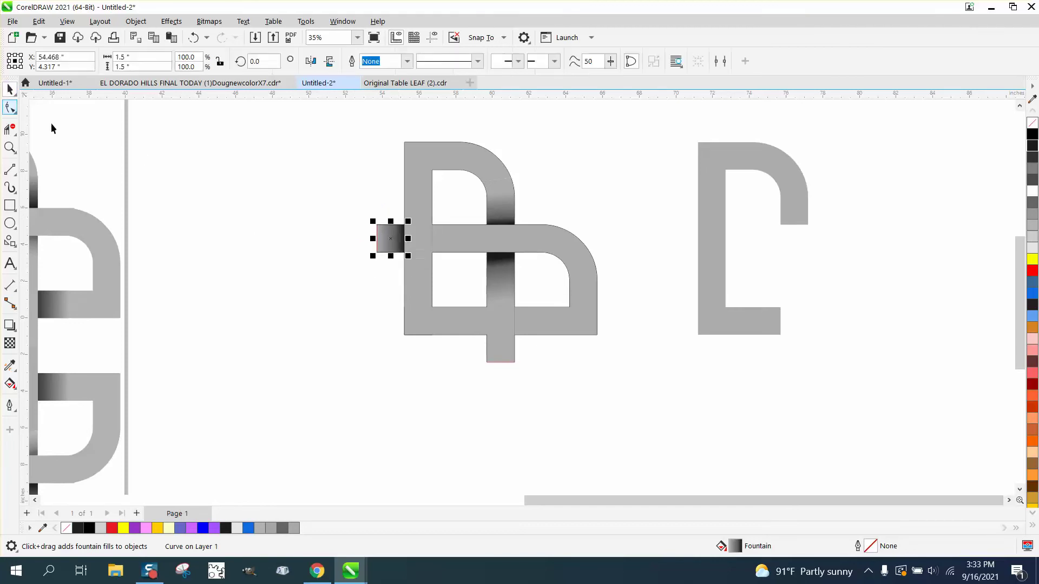
Move the grey loop piece 8 inches aside and draw a vertical line across its outline
{"action": "left_click", "coordinate": [260, 217]}
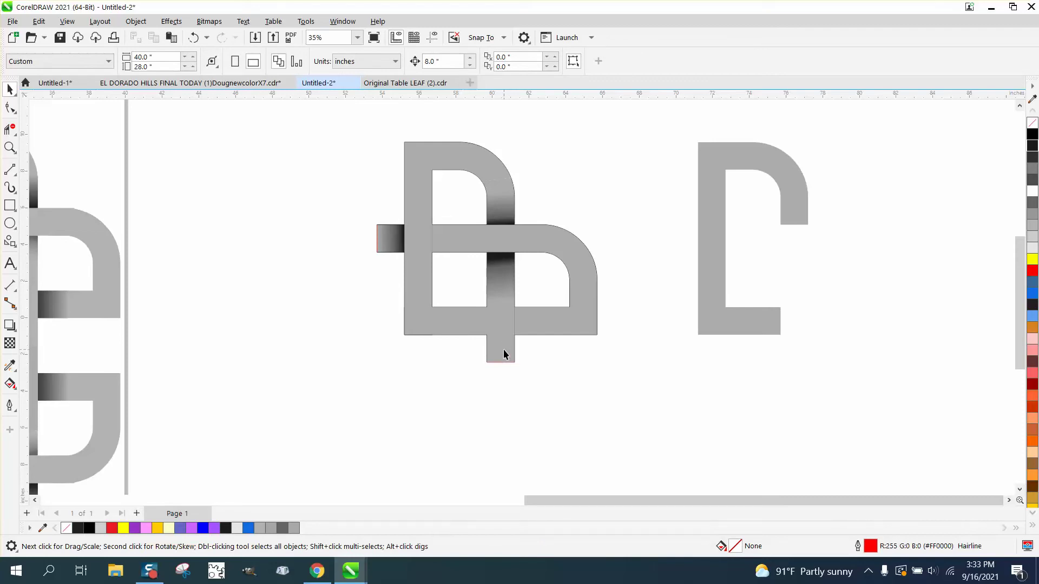
{"action": "left_click", "coordinate": [522, 242]}
{"action": "key", "text": "Right"}
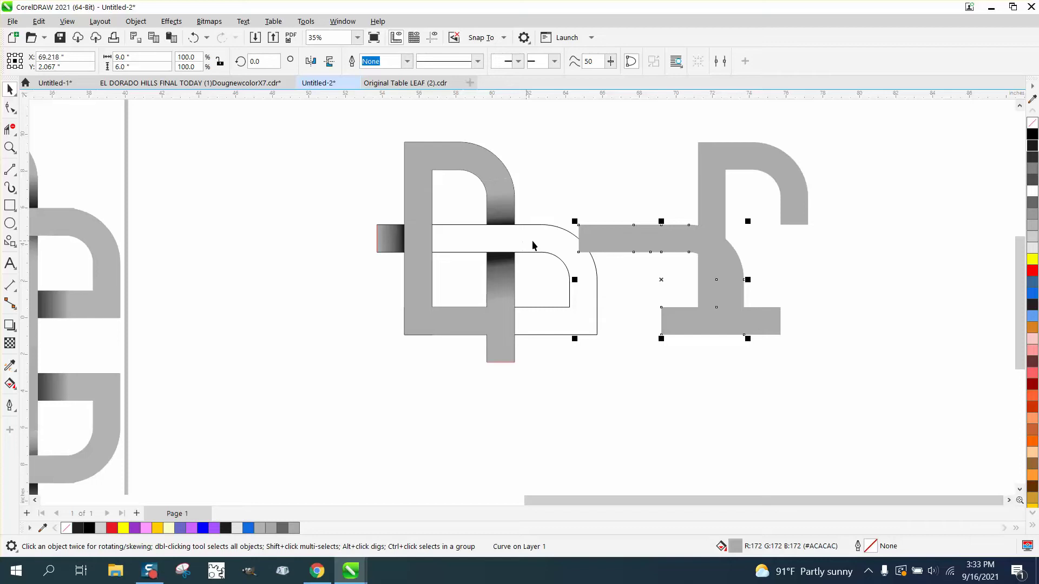
{"action": "left_click", "coordinate": [10, 169]}
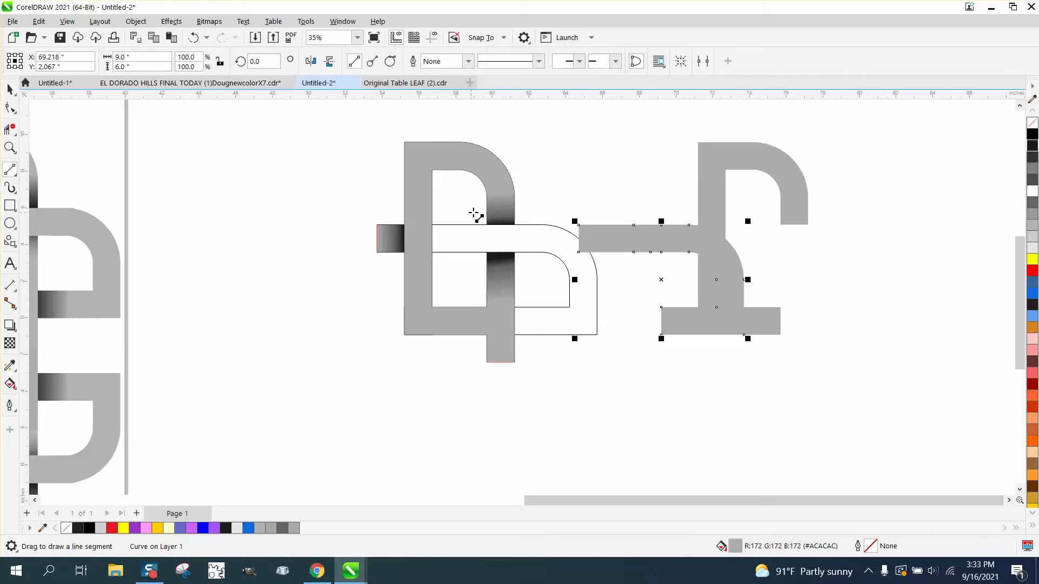
{"action": "left_click_drag", "start_coordinate": [474, 216], "coordinate": [474, 277]}
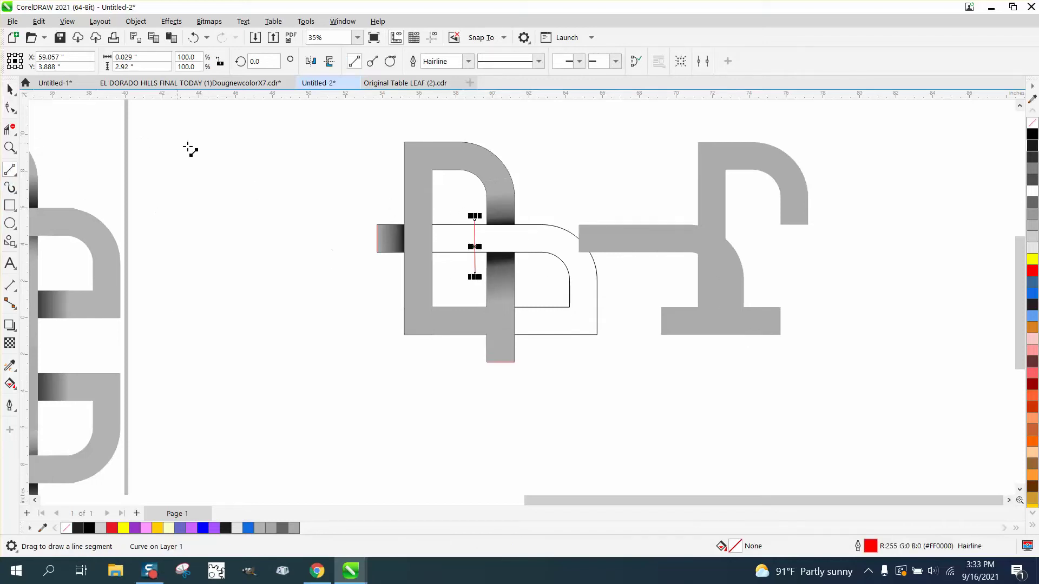
Delete the moved grey bar and the C shape on the right
{"action": "left_click", "coordinate": [9, 88]}
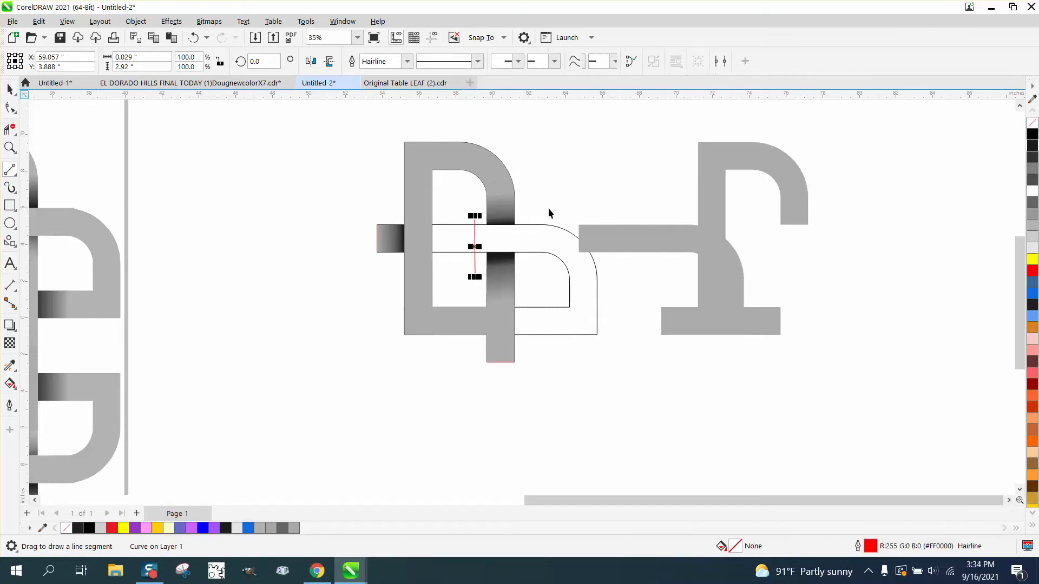
{"action": "left_click", "coordinate": [647, 239]}
{"action": "key", "text": "Delete"}
{"action": "left_click", "coordinate": [776, 173]}
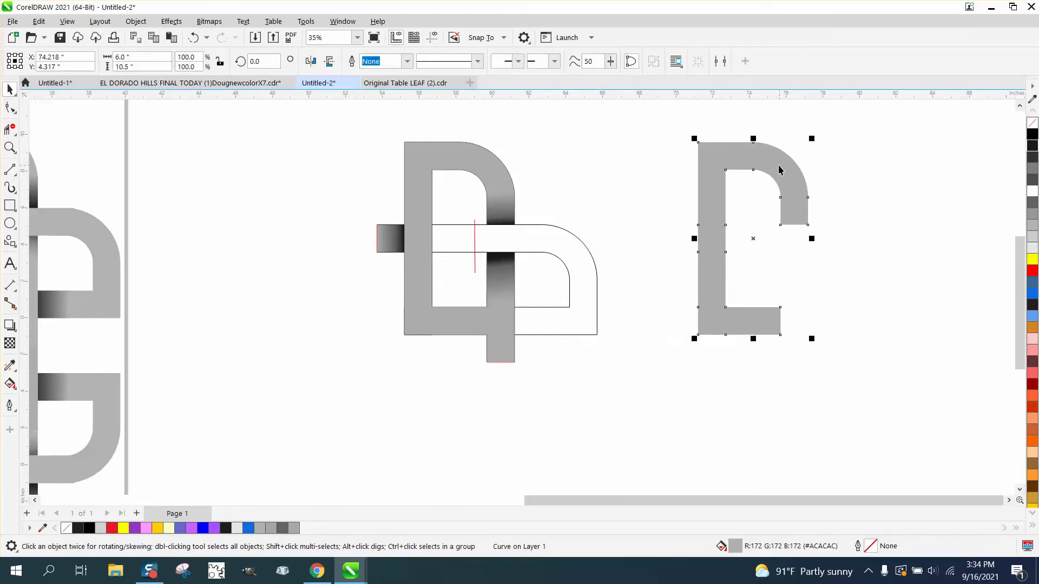
{"action": "key", "text": "Delete"}
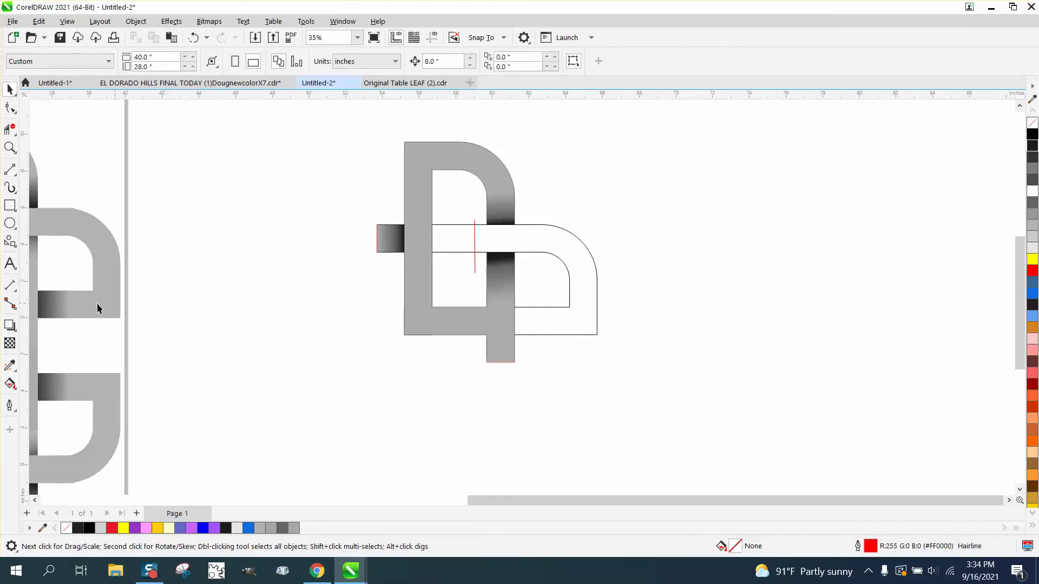
Fill the short bar grey and shade it with a linear fountain from black to grey
{"action": "left_click", "coordinate": [15, 389]}
{"action": "left_click", "coordinate": [54, 401]}
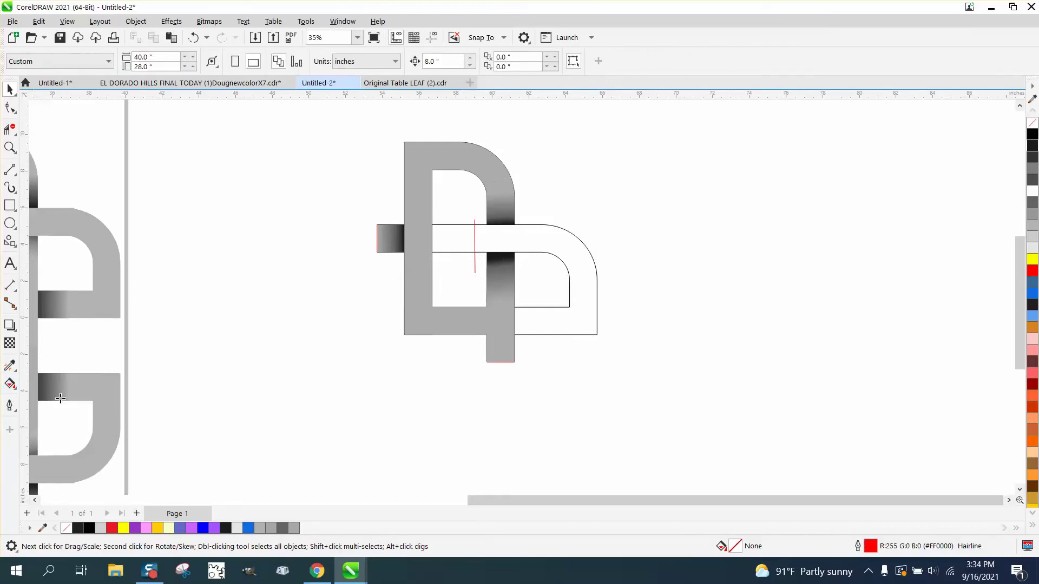
{"action": "left_click", "coordinate": [462, 245]}
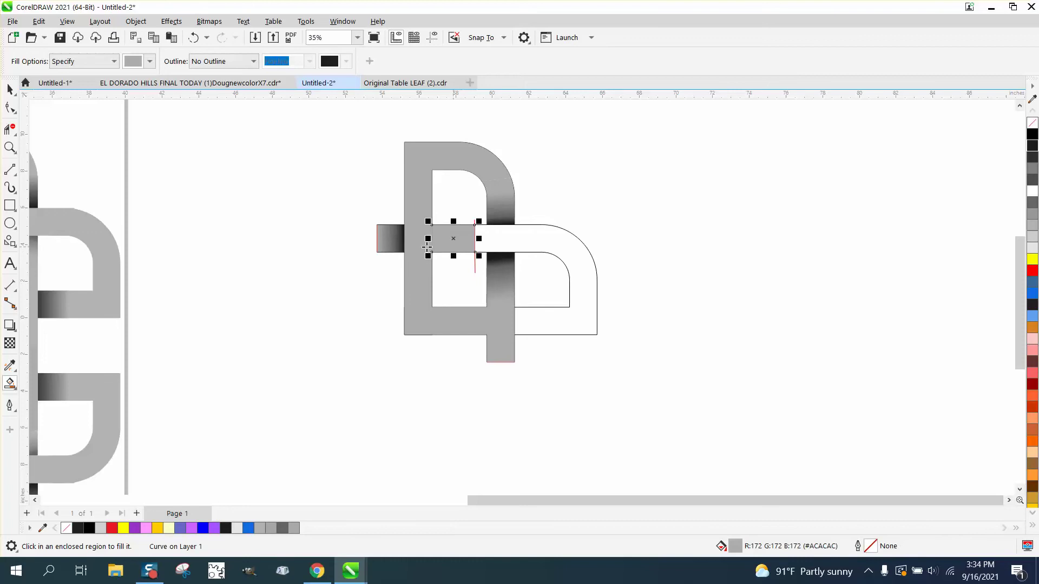
{"action": "left_click", "coordinate": [18, 389]}
{"action": "left_click", "coordinate": [56, 389]}
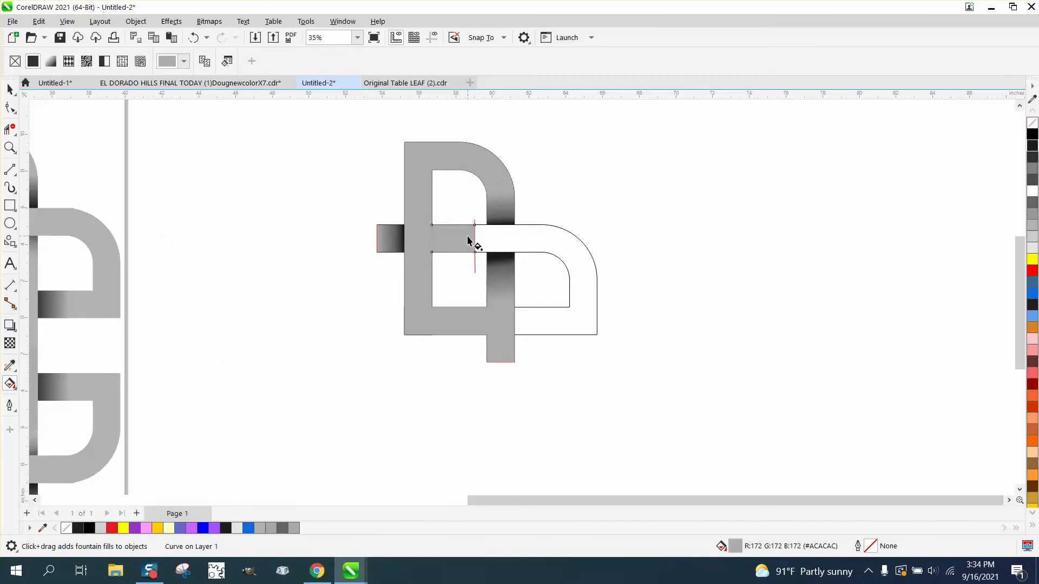
{"action": "left_click_drag", "start_coordinate": [462, 235], "coordinate": [431, 238]}
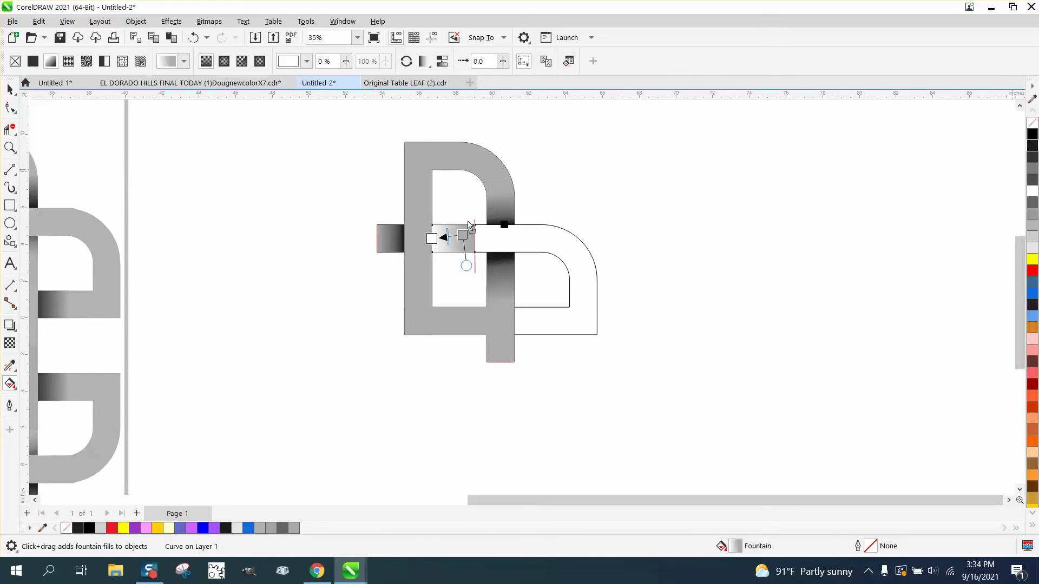
{"action": "left_click_drag", "start_coordinate": [436, 241], "coordinate": [433, 239]}
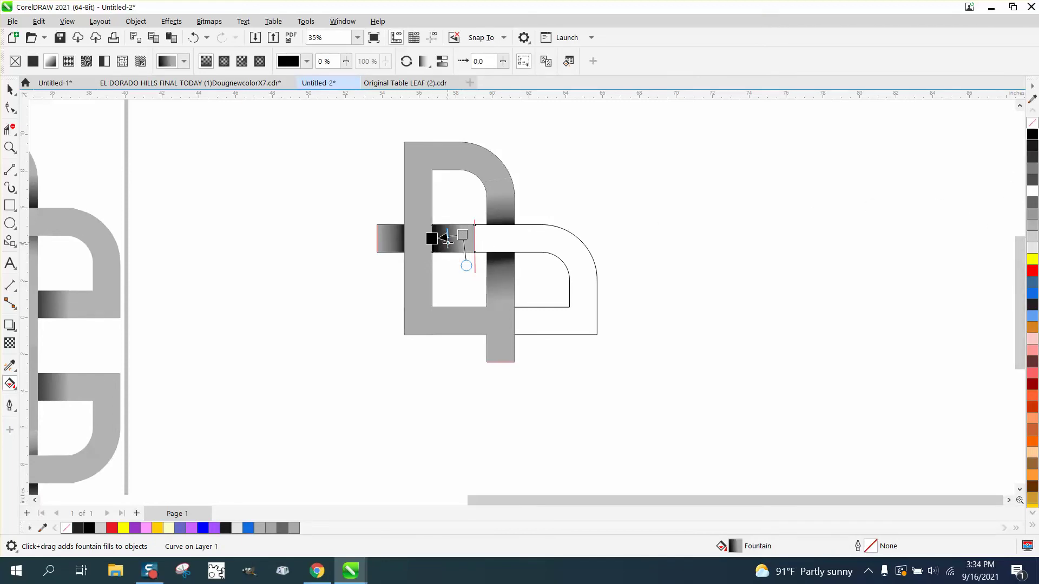
{"action": "left_click", "coordinate": [462, 235]}
{"action": "left_click_drag", "start_coordinate": [462, 235], "coordinate": [444, 234]}
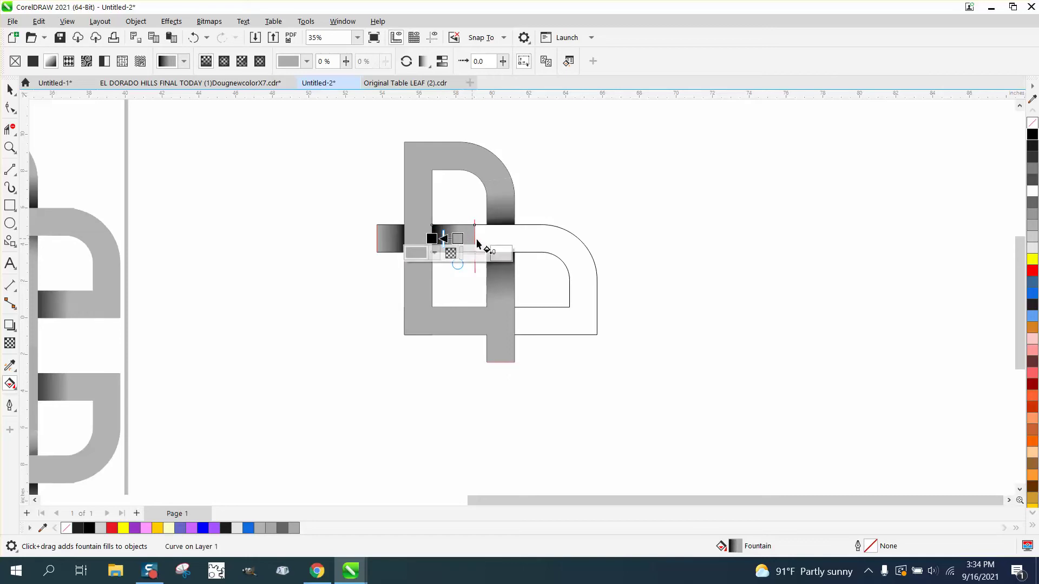
{"action": "left_click", "coordinate": [4, 92]}
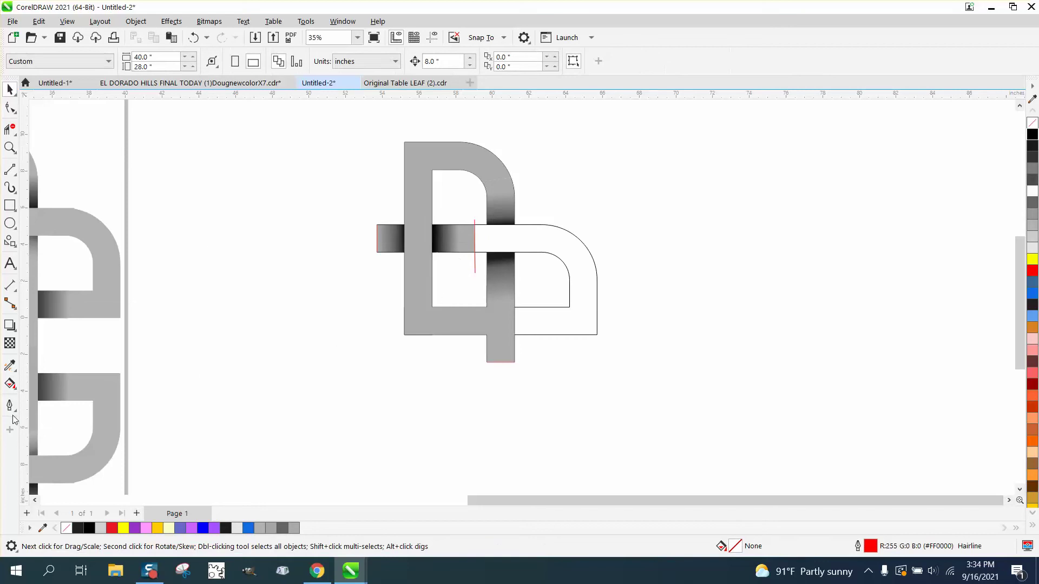
Smart Fill the empty right-hand loop region solid grey
{"action": "left_click", "coordinate": [11, 385]}
{"action": "left_click", "coordinate": [56, 400]}
{"action": "left_click", "coordinate": [541, 244]}
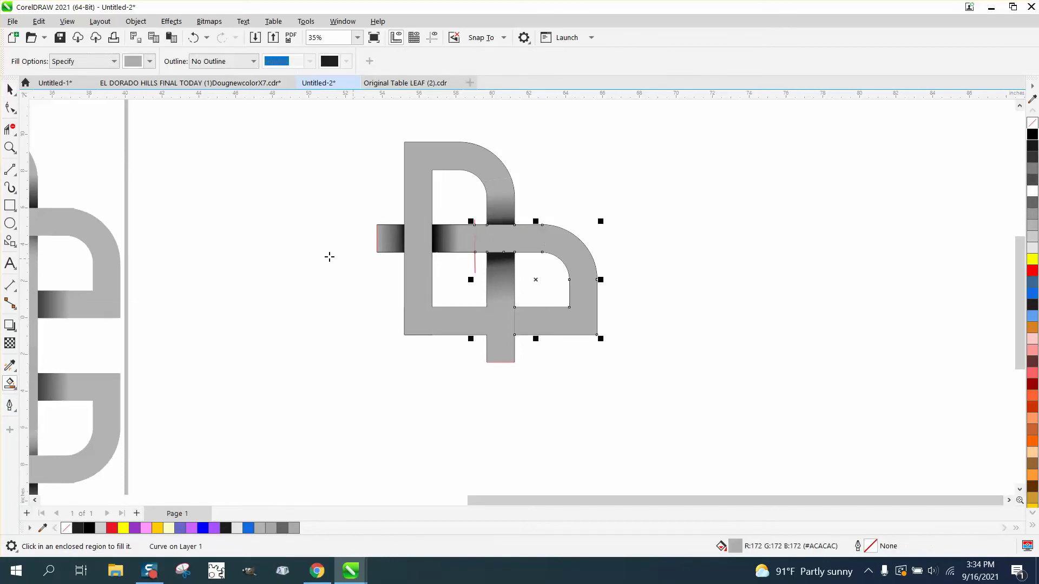
{"action": "left_click", "coordinate": [10, 90]}
{"action": "left_click", "coordinate": [346, 269]}
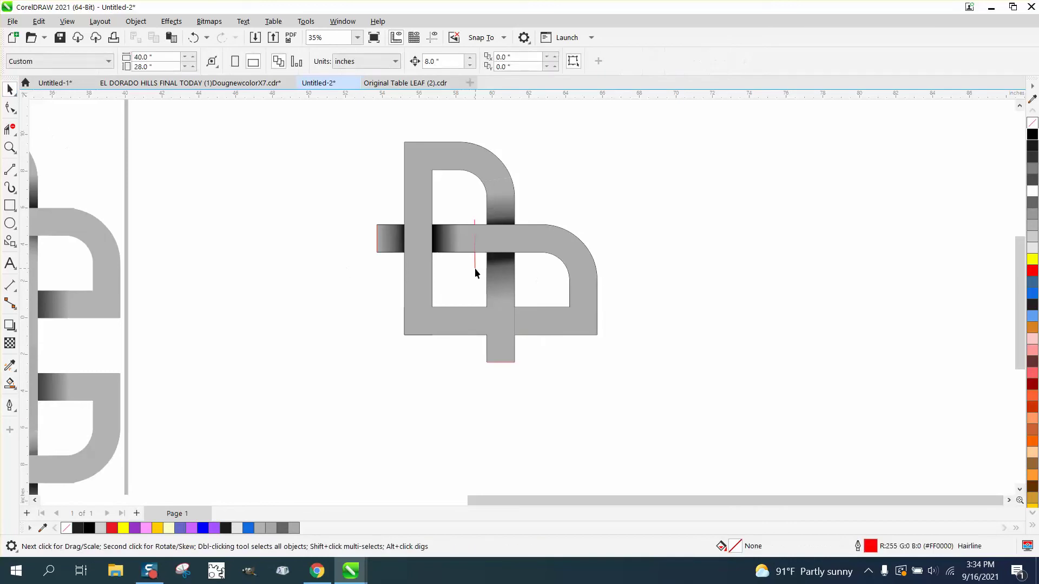
{"action": "left_click", "coordinate": [474, 273]}
{"action": "key", "text": "Delete"}
{"action": "left_click", "coordinate": [466, 244]}
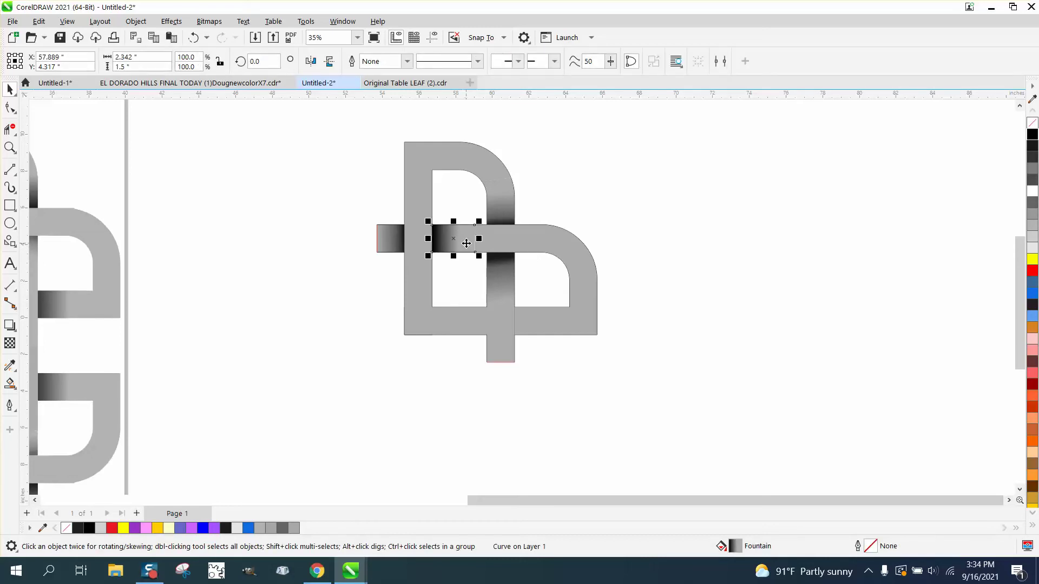
{"action": "left_click", "coordinate": [525, 243], "text": "shift"}
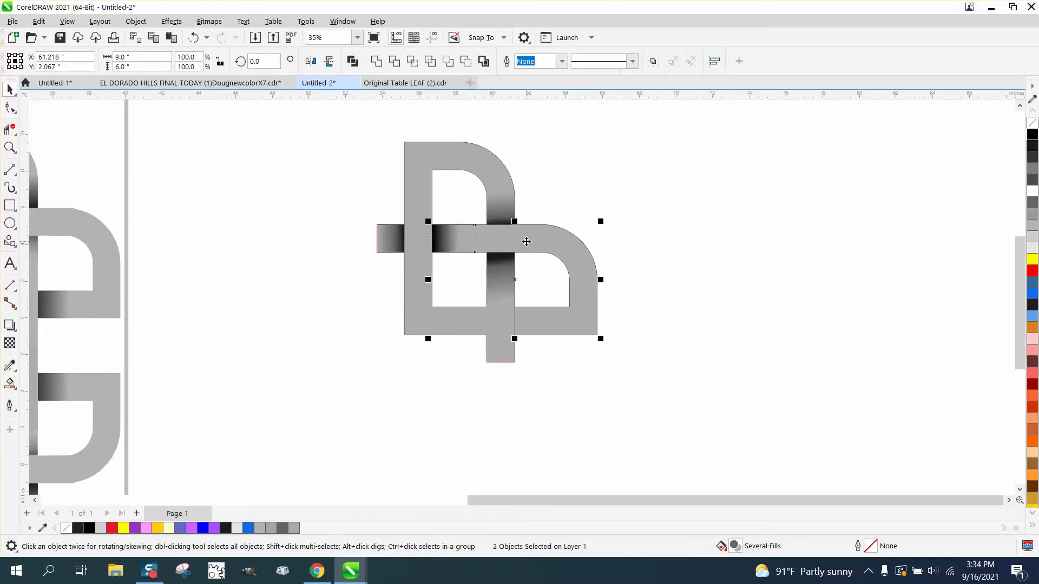
{"action": "left_click", "coordinate": [135, 21]}
{"action": "left_click", "coordinate": [174, 304]}
{"action": "left_click", "coordinate": [193, 37]}
{"action": "left_click", "coordinate": [10, 147]}
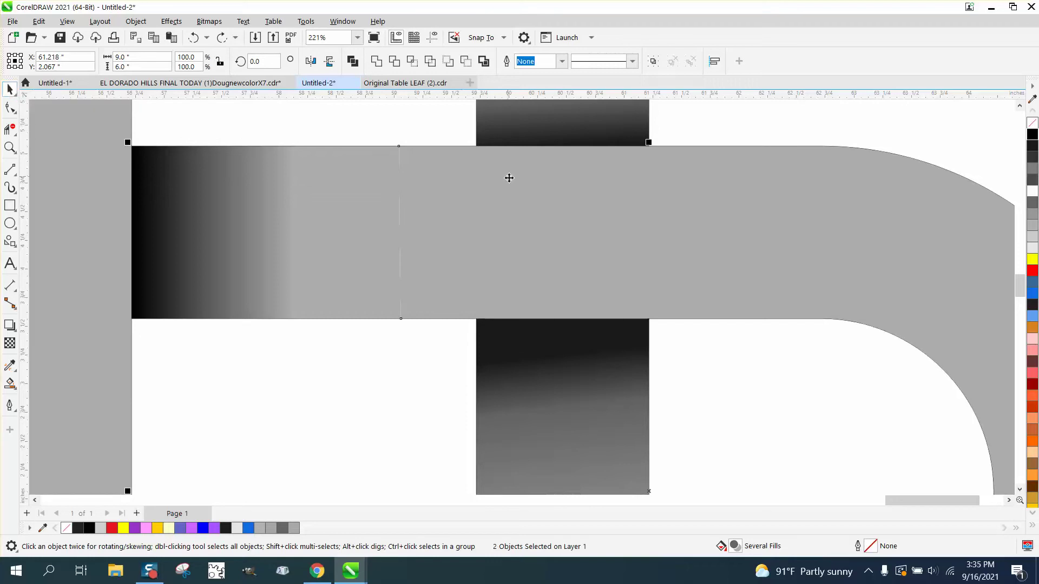
Stretch the grey loop's left side slightly left to meet the gradient bar
{"action": "left_click", "coordinate": [457, 235]}
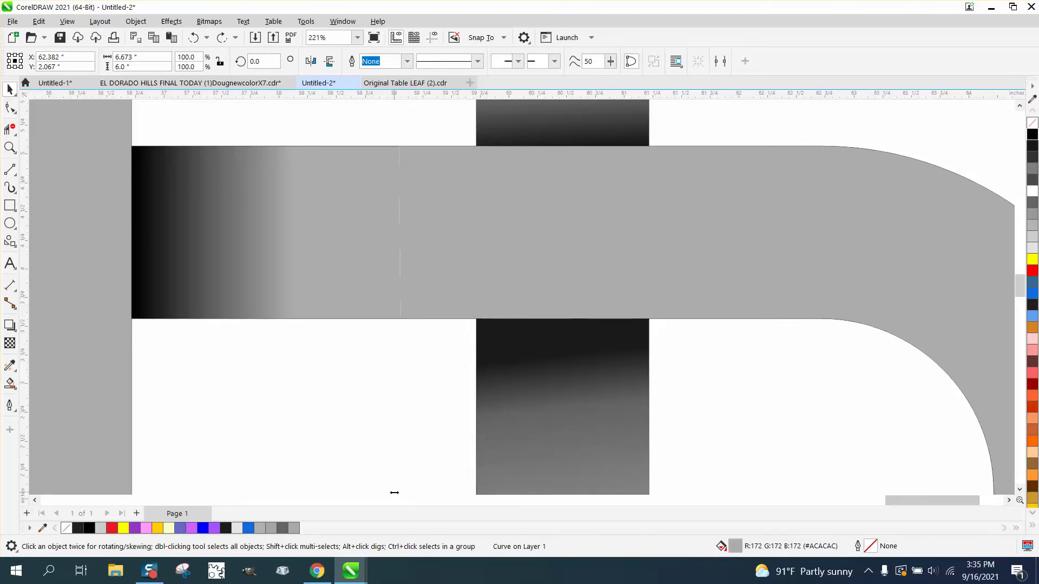
{"action": "left_click_drag", "start_coordinate": [395, 493], "coordinate": [388, 488]}
{"action": "scroll", "coordinate": [392, 488], "scroll_direction": "down", "scroll_amount": 1}
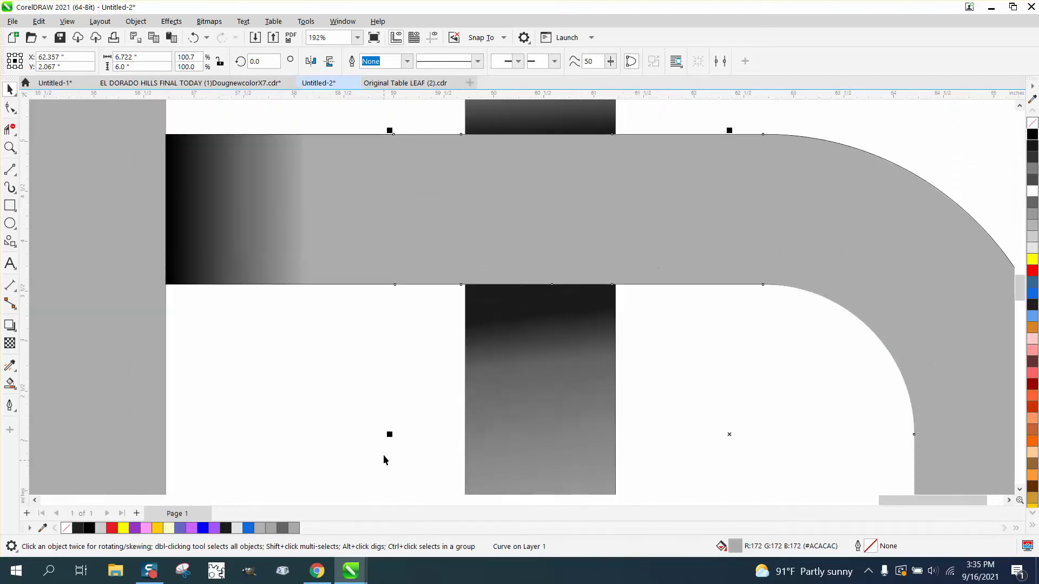
{"action": "scroll", "coordinate": [384, 456], "scroll_direction": "down", "scroll_amount": 8}
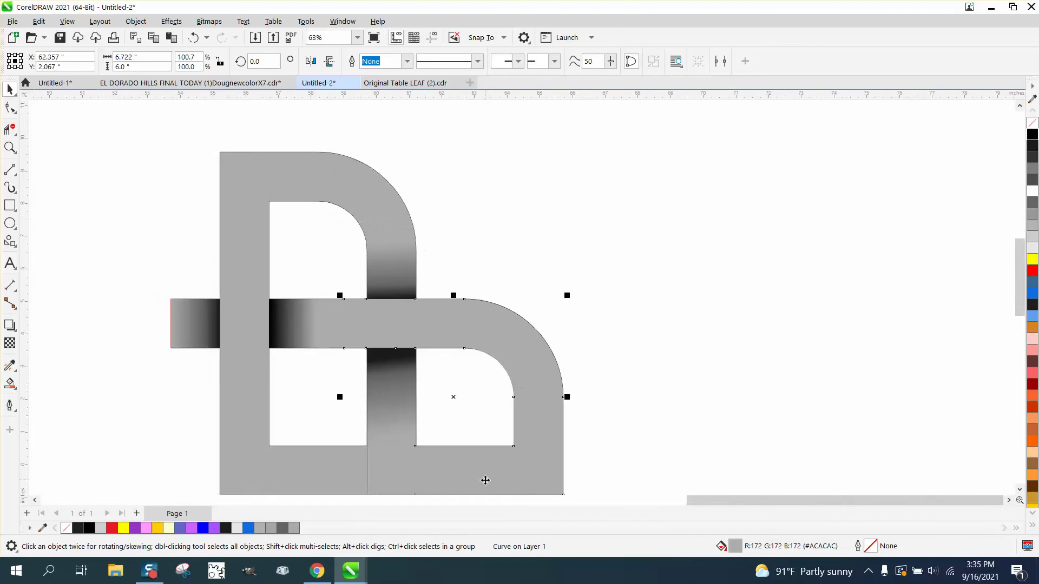
Select every knot piece and remove all outlines with No Color
{"action": "left_click", "coordinate": [363, 467]}
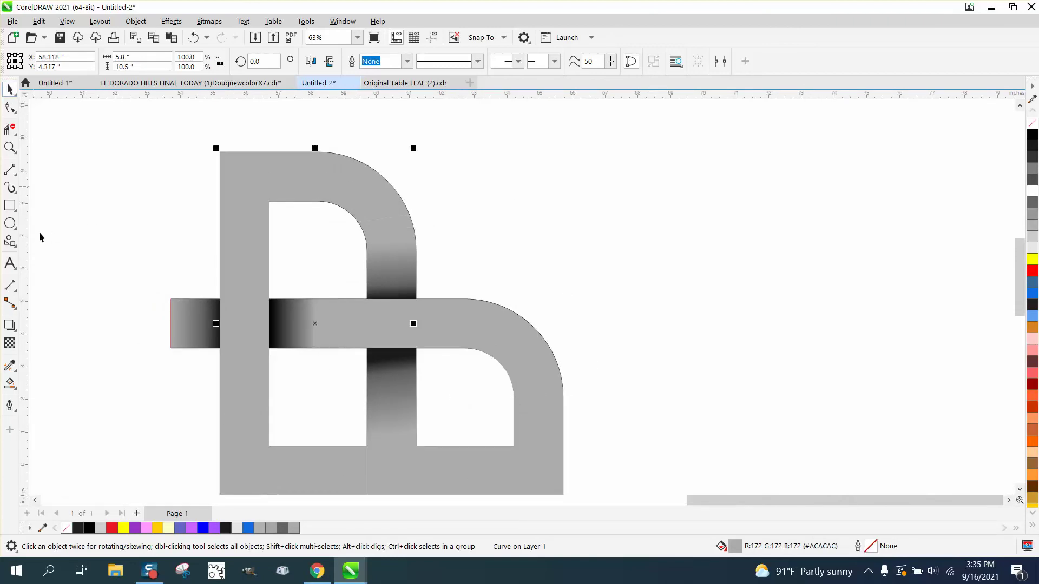
{"action": "key", "text": "Escape"}
{"action": "left_click", "coordinate": [333, 486]}
{"action": "scroll", "coordinate": [373, 481], "scroll_direction": "down", "scroll_amount": 1}
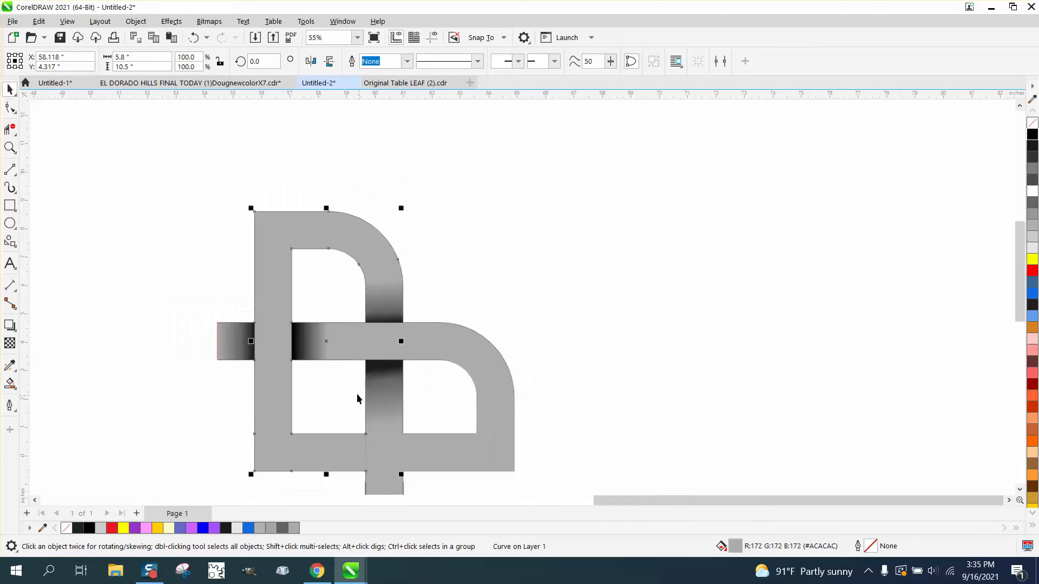
{"action": "scroll", "coordinate": [359, 399], "scroll_direction": "down", "scroll_amount": 1}
{"action": "left_click_drag", "start_coordinate": [208, 210], "coordinate": [498, 489]}
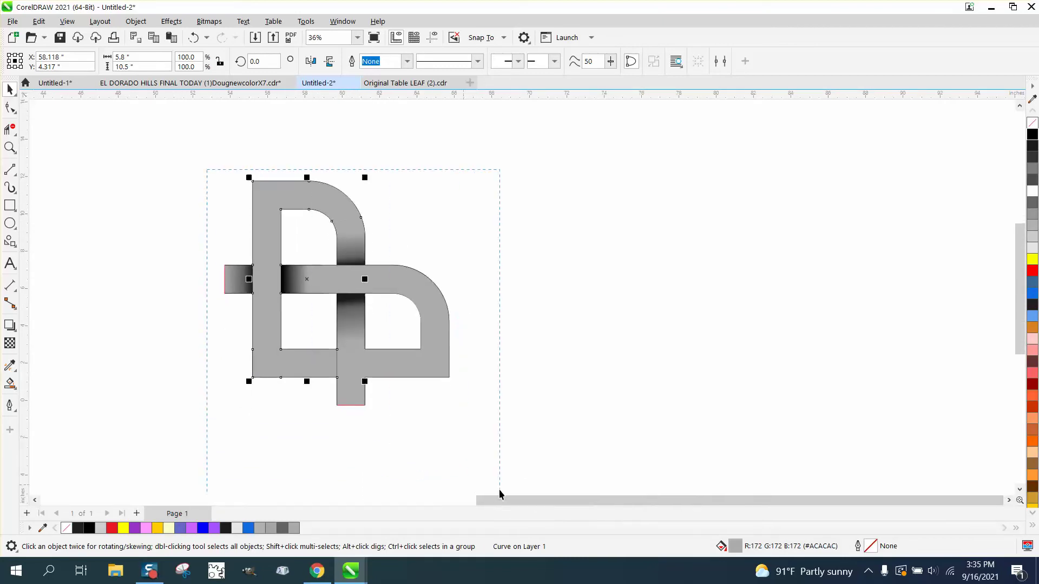
{"action": "right_click", "coordinate": [1032, 126]}
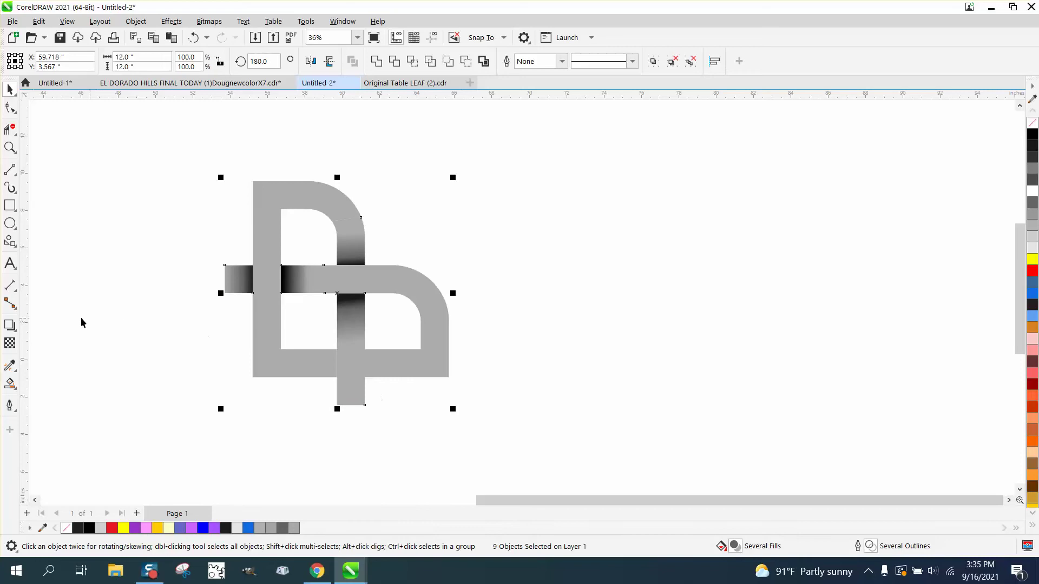
Nudge the lower-left grey piece's top-right and bottom-right nodes rightward into the vertical bar
{"action": "left_click", "coordinate": [10, 148]}
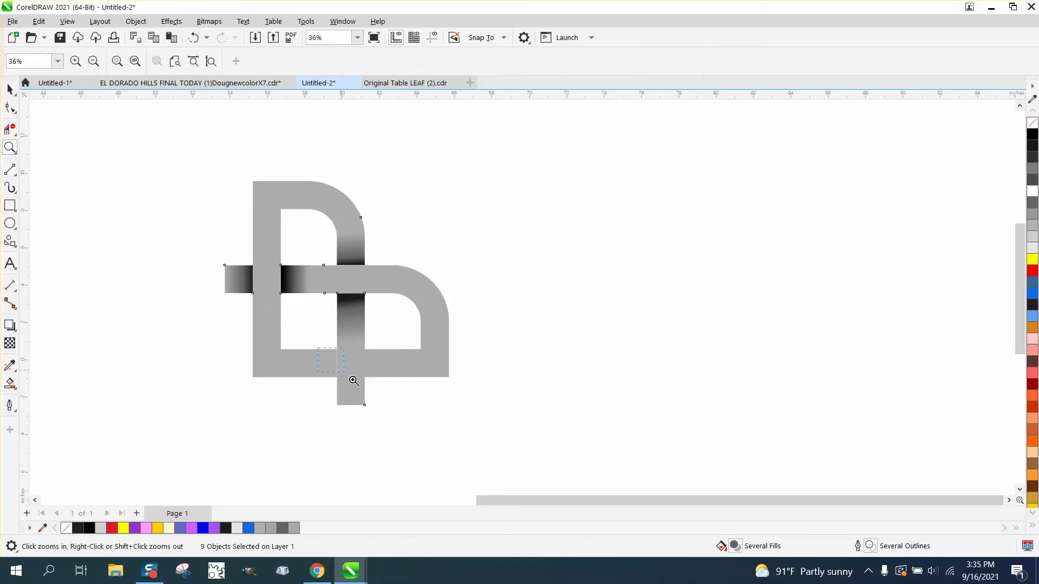
{"action": "left_click", "coordinate": [371, 394]}
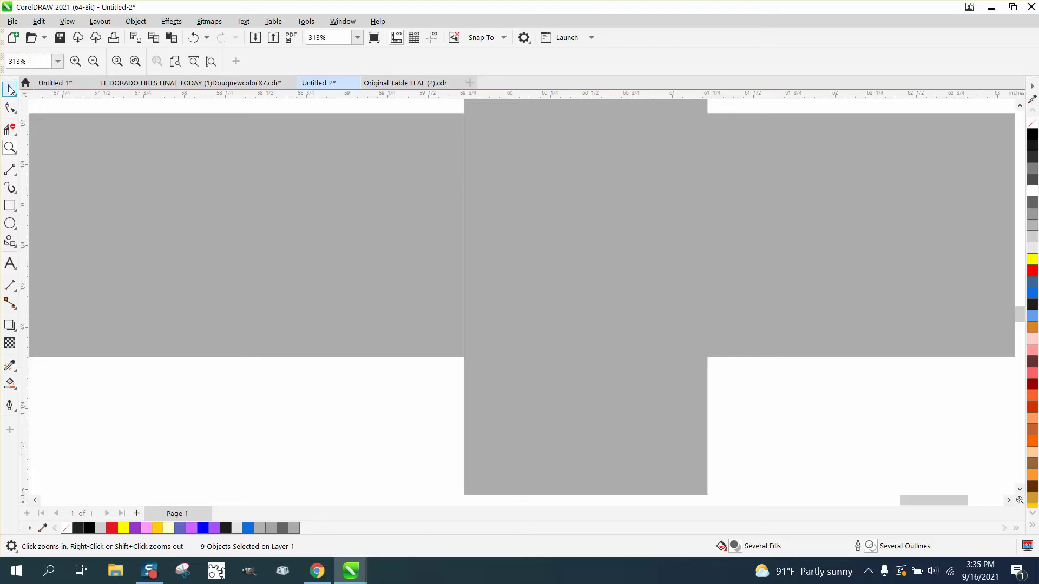
{"action": "left_click", "coordinate": [394, 203]}
{"action": "right_click", "coordinate": [368, 232]}
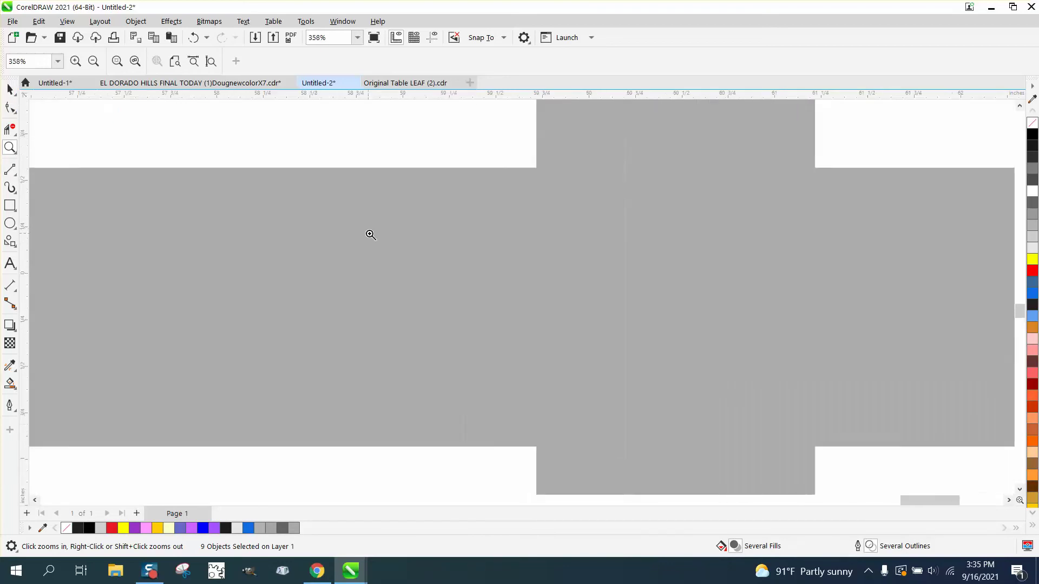
{"action": "left_click", "coordinate": [10, 107]}
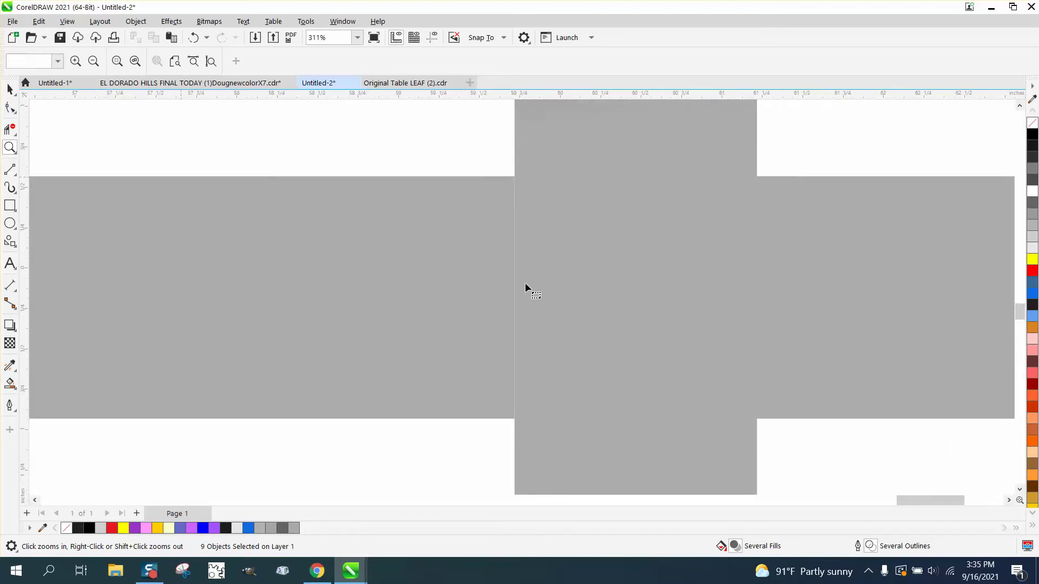
{"action": "left_click", "coordinate": [490, 283]}
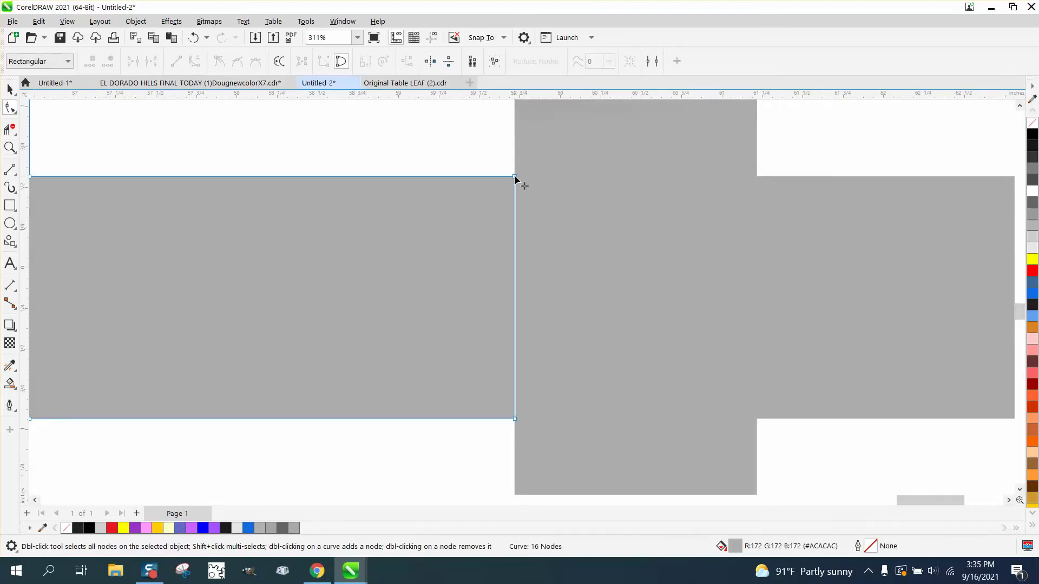
{"action": "left_click_drag", "start_coordinate": [514, 177], "coordinate": [520, 178]}
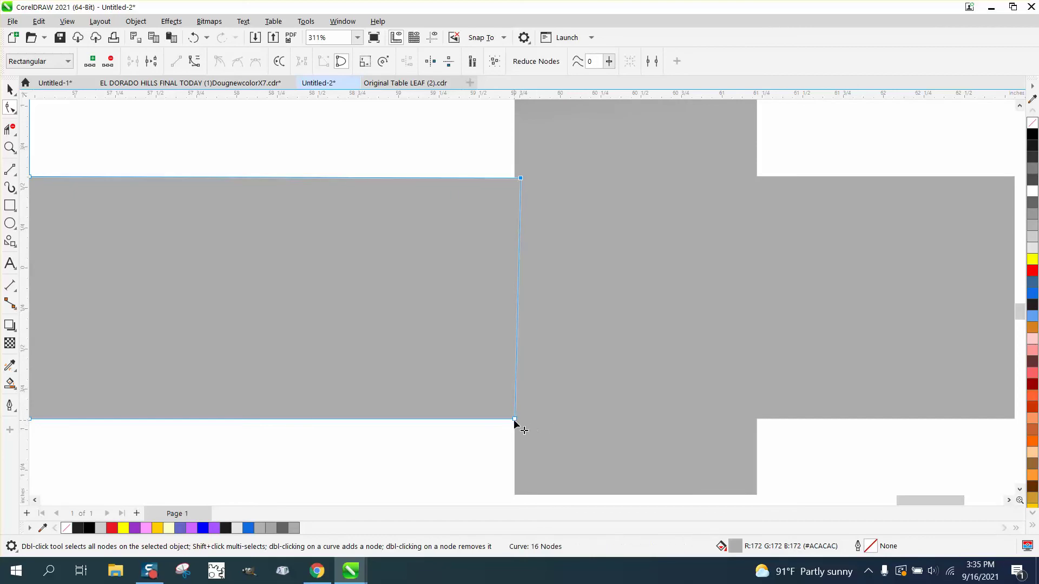
{"action": "left_click_drag", "start_coordinate": [514, 419], "coordinate": [520, 419]}
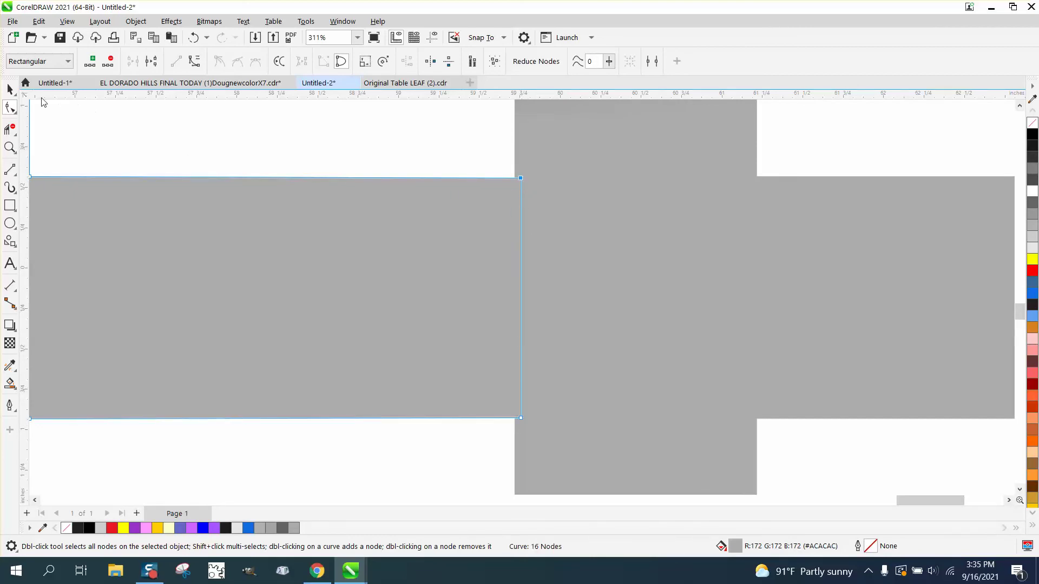
{"action": "left_click", "coordinate": [10, 90]}
{"action": "scroll", "coordinate": [128, 135], "scroll_direction": "down", "scroll_amount": 5}
{"action": "scroll", "coordinate": [475, 303], "scroll_direction": "down", "scroll_amount": 4}
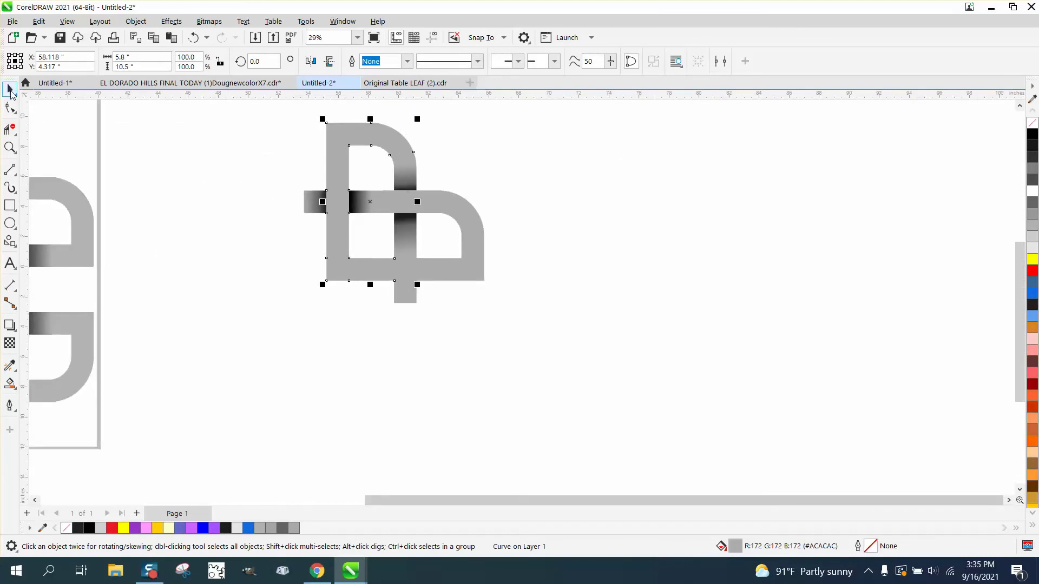
{"action": "left_click_drag", "start_coordinate": [251, 110], "coordinate": [558, 341]}
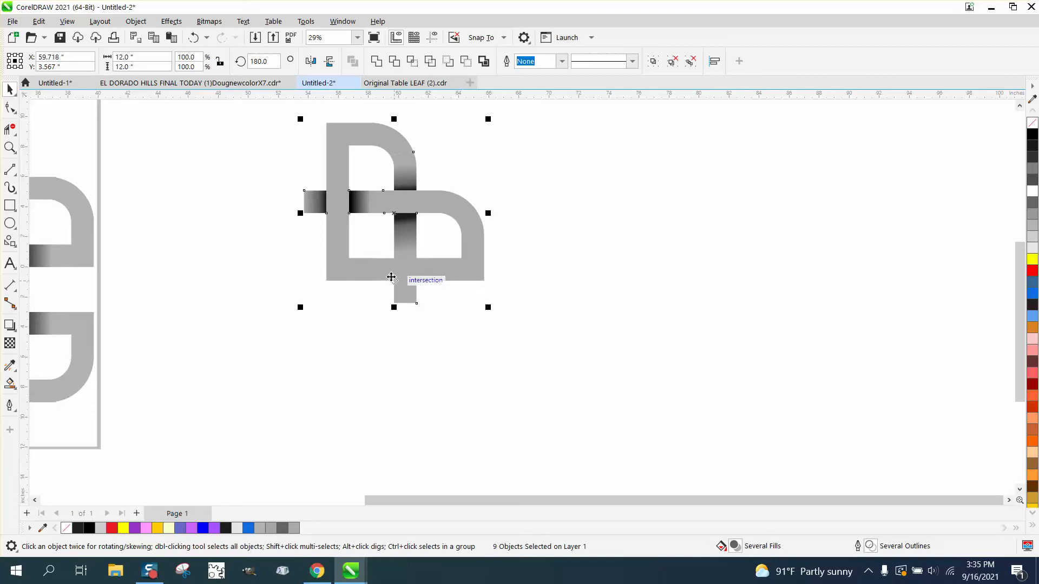
Trial-move the loop, the P-shaped piece and the whole knot, undoing each move
{"action": "left_click", "coordinate": [413, 323]}
{"action": "left_click", "coordinate": [424, 270]}
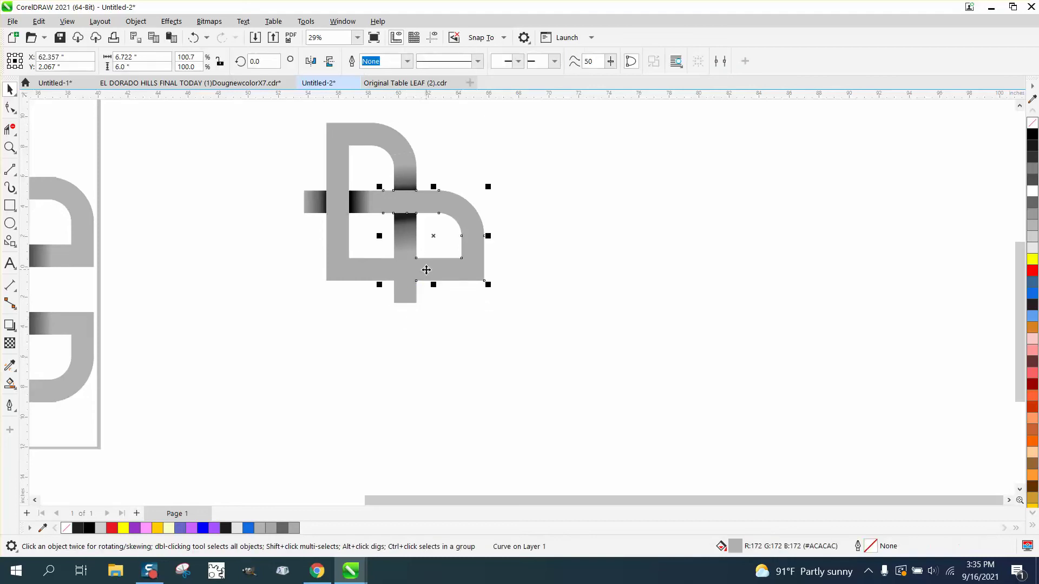
{"action": "key", "text": "Right"}
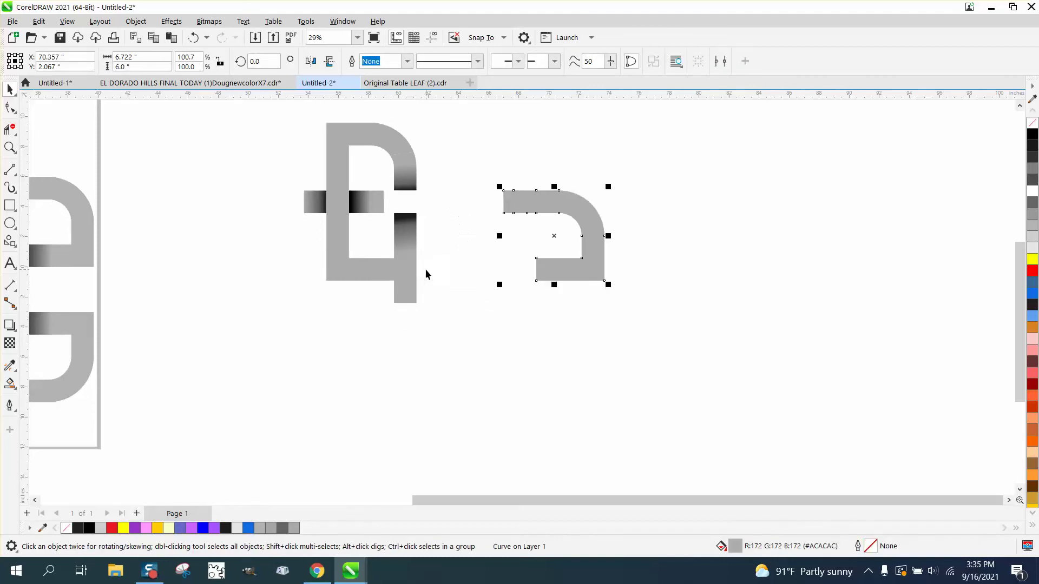
{"action": "left_click", "coordinate": [368, 272]}
{"action": "key", "text": "Down"}
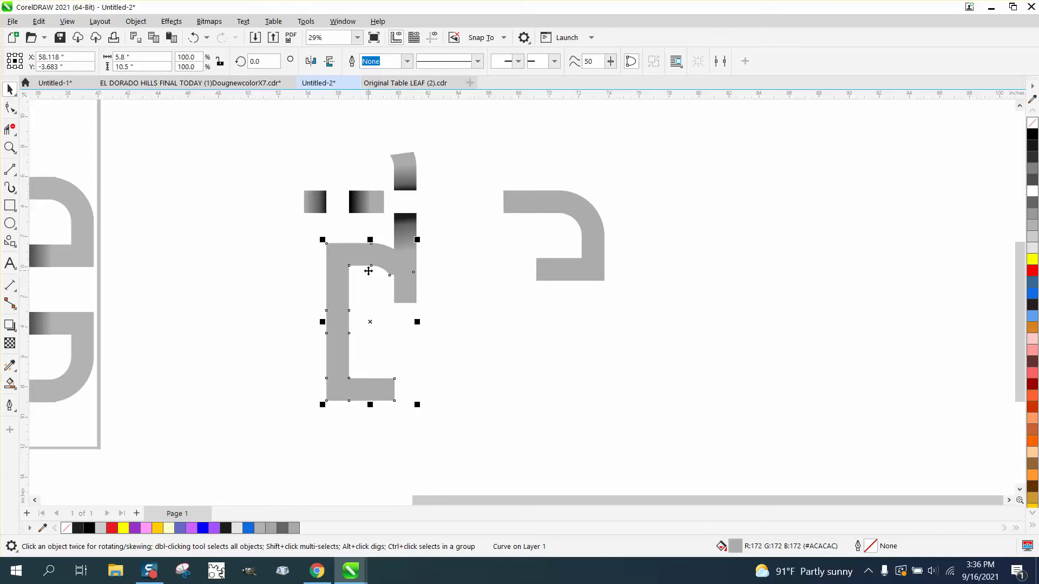
{"action": "left_click", "coordinate": [192, 38]}
{"action": "left_click", "coordinate": [192, 37]}
{"action": "left_click", "coordinate": [192, 38]}
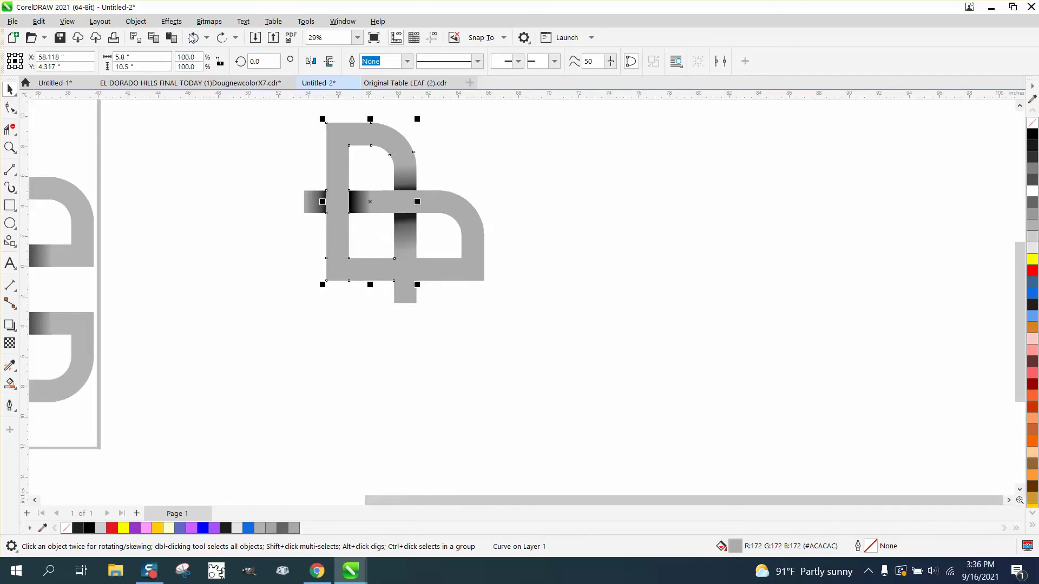
{"action": "left_click", "coordinate": [192, 37]}
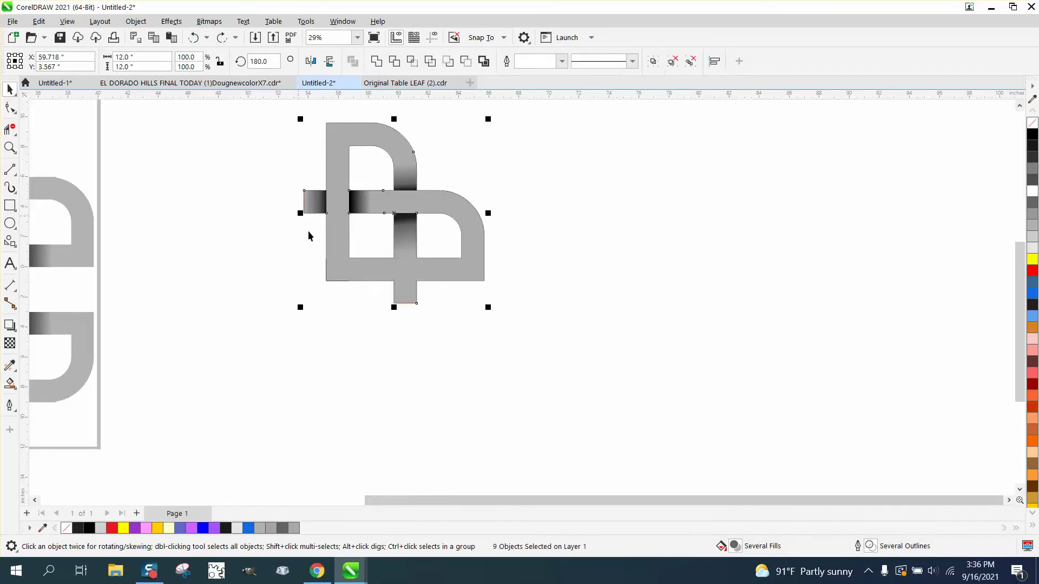
{"action": "left_click", "coordinate": [349, 274]}
{"action": "key", "text": "ctrl+r"}
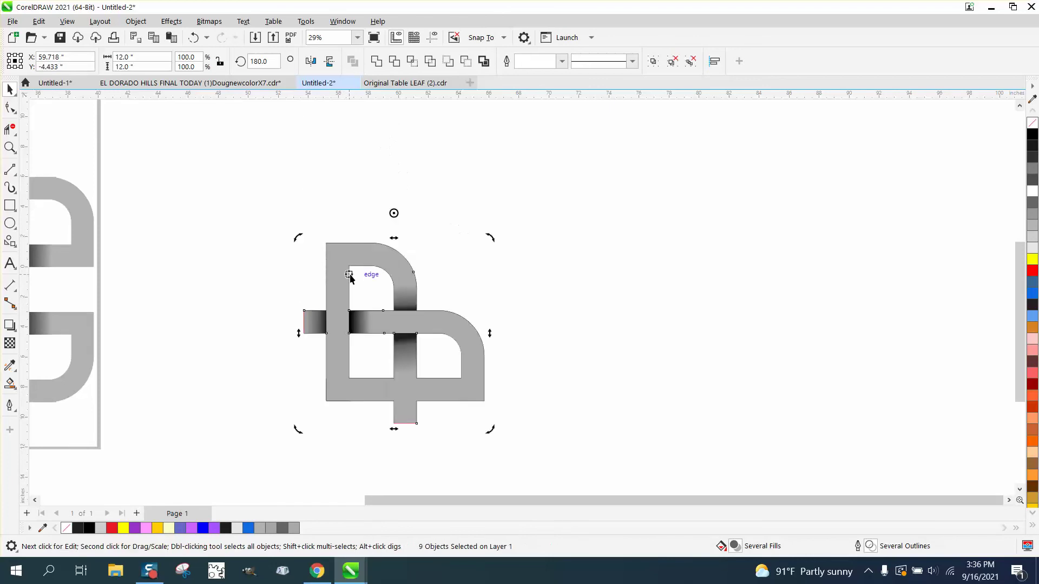
{"action": "key", "text": "ctrl+z"}
{"action": "left_click", "coordinate": [283, 221]}
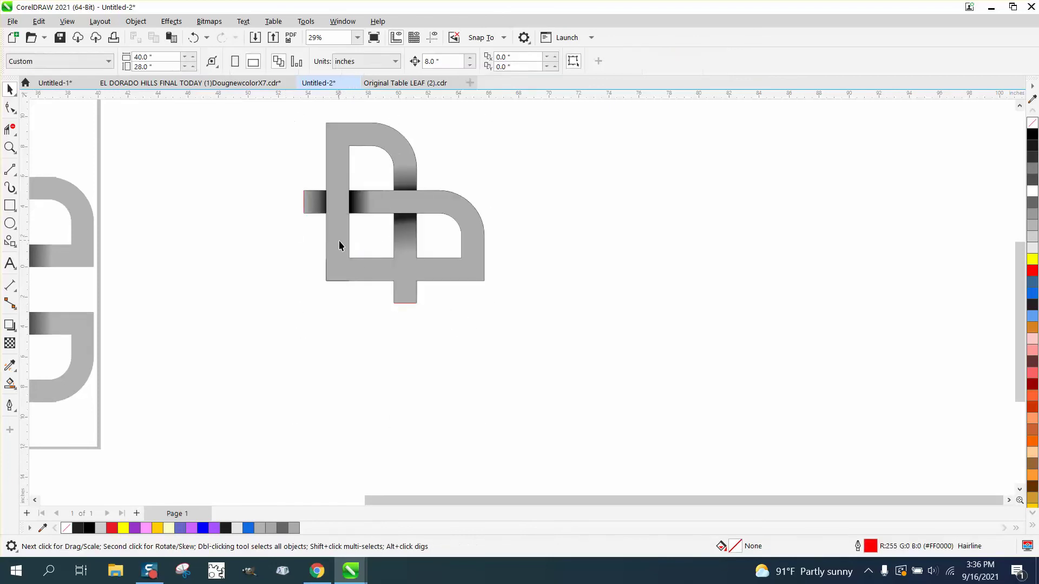
Nudge the grey left upright and right arch pieces down below the knot
{"action": "left_click", "coordinate": [338, 248]}
{"action": "key", "text": "Down"}
{"action": "key", "text": "Down"}
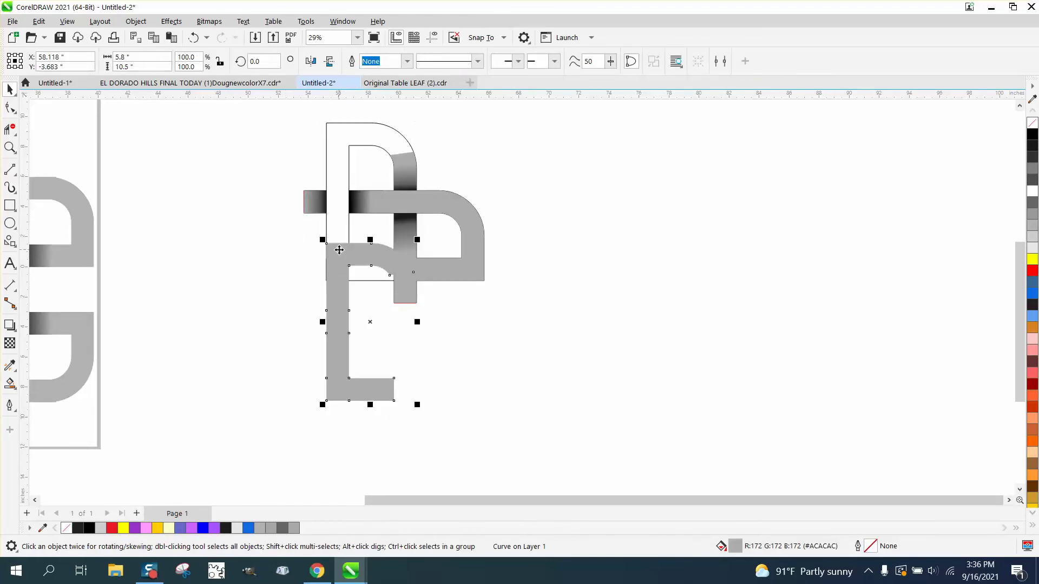
{"action": "left_click", "coordinate": [450, 273]}
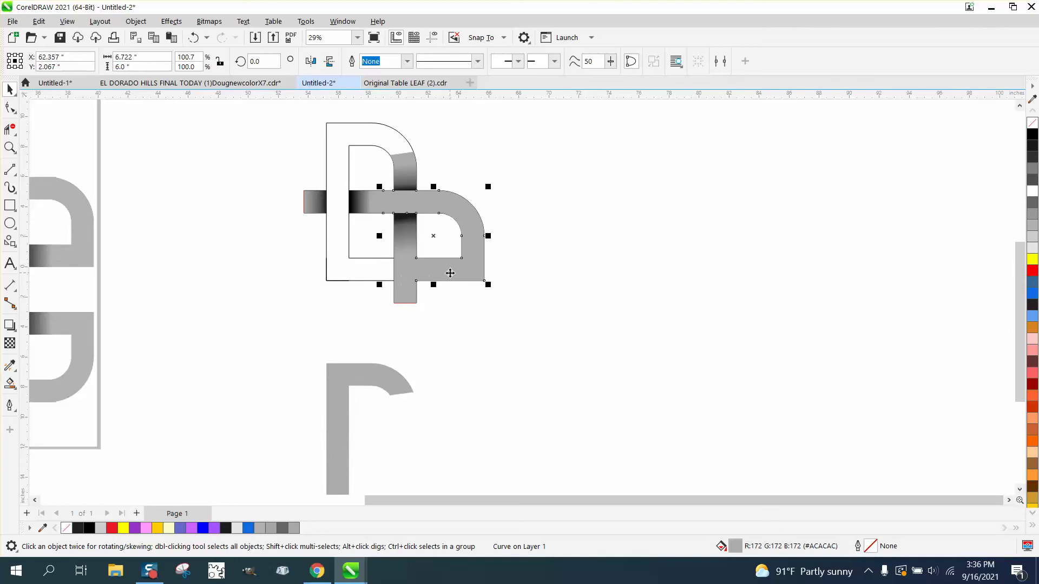
{"action": "key", "text": "Down"}
{"action": "key", "text": "Down"}
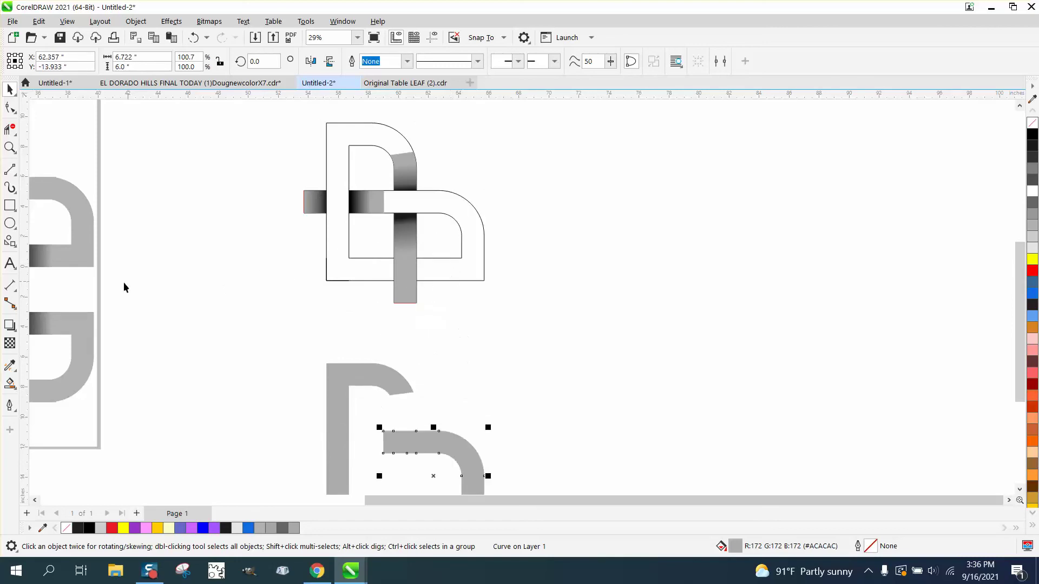
Discard a trial dimension line, then draw two vertical lines across the lower bar
{"action": "left_click", "coordinate": [10, 285]}
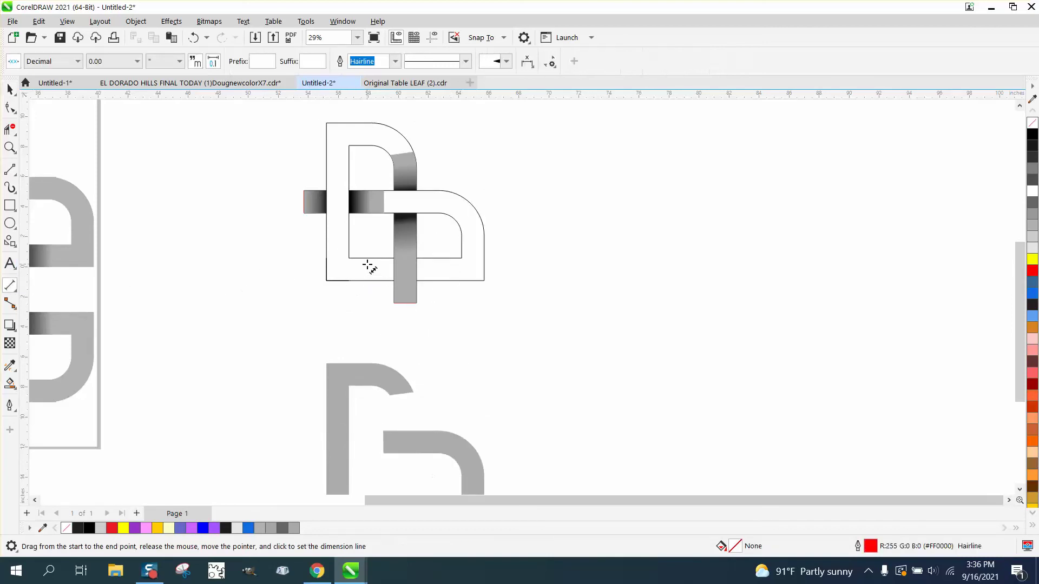
{"action": "left_click_drag", "start_coordinate": [360, 247], "coordinate": [363, 288]}
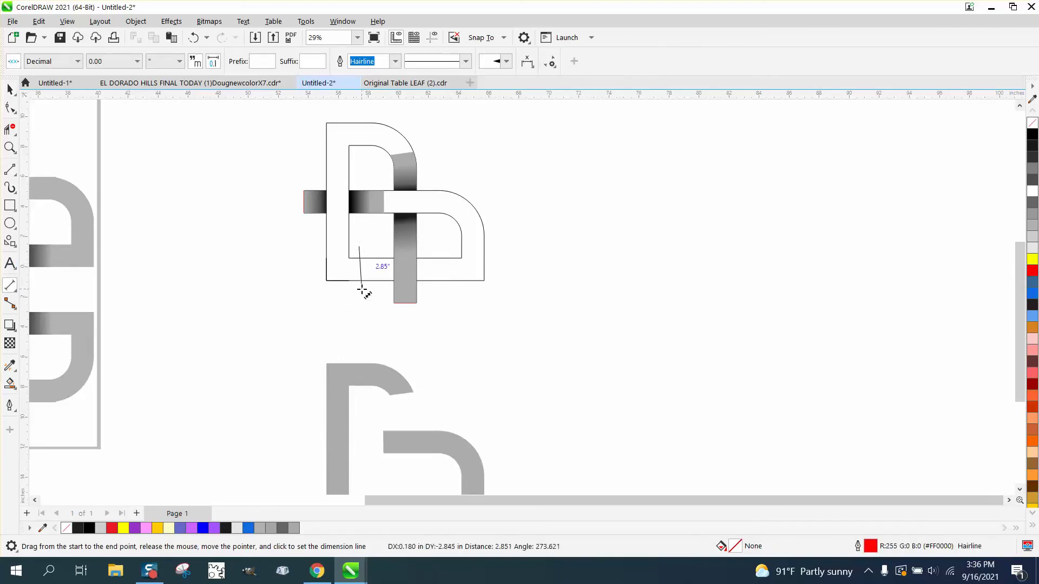
{"action": "left_click", "coordinate": [388, 274]}
{"action": "key", "text": "Delete"}
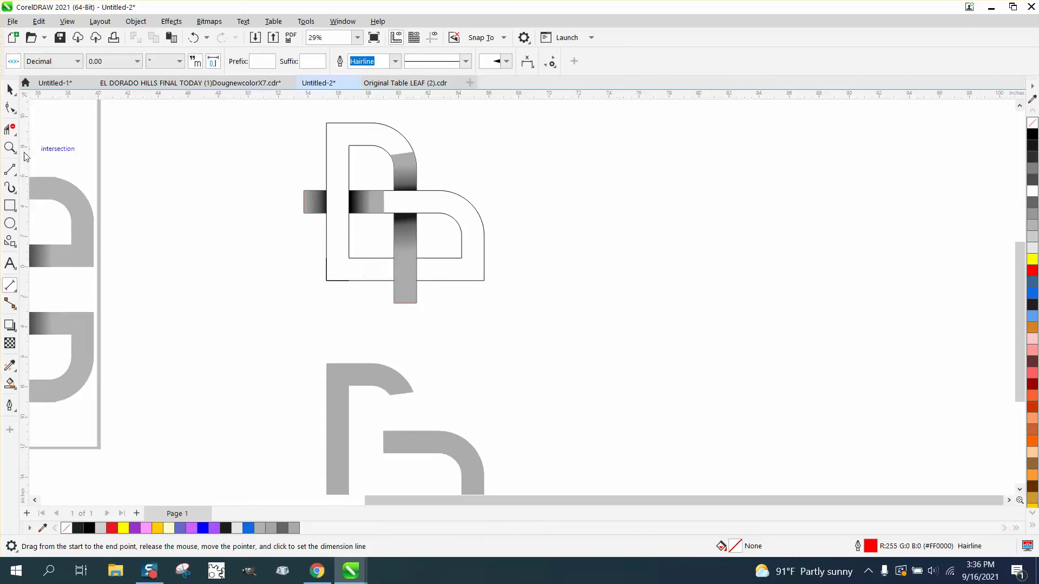
{"action": "left_click", "coordinate": [9, 169]}
{"action": "left_click_drag", "start_coordinate": [354, 240], "coordinate": [357, 292]}
{"action": "left_click_drag", "start_coordinate": [448, 246], "coordinate": [448, 292]}
Smart Fill the bar sections left and right of the vertical strand in grey
{"action": "left_click", "coordinate": [9, 383]}
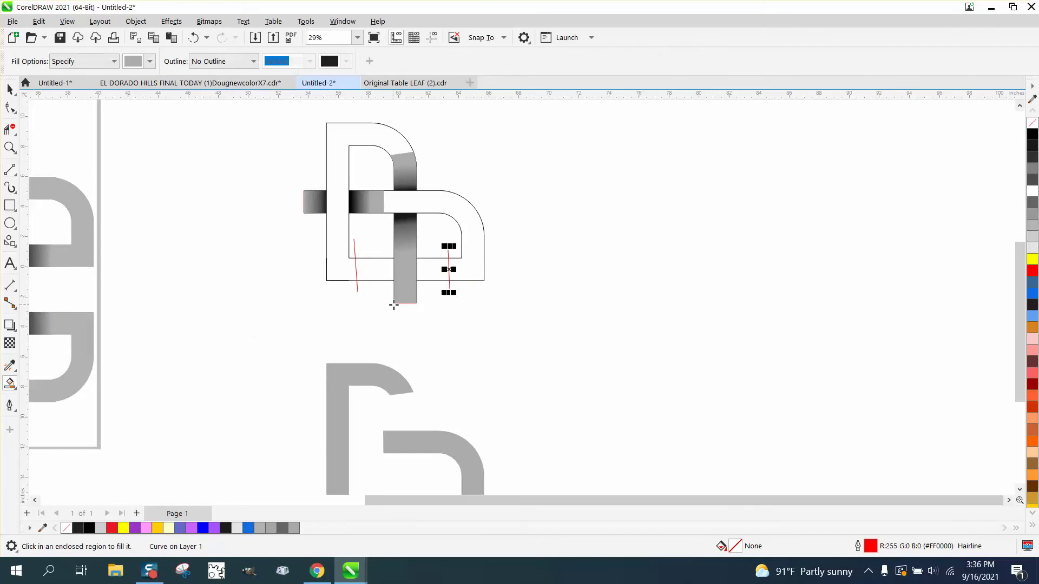
{"action": "left_click", "coordinate": [383, 273]}
{"action": "left_click", "coordinate": [427, 274]}
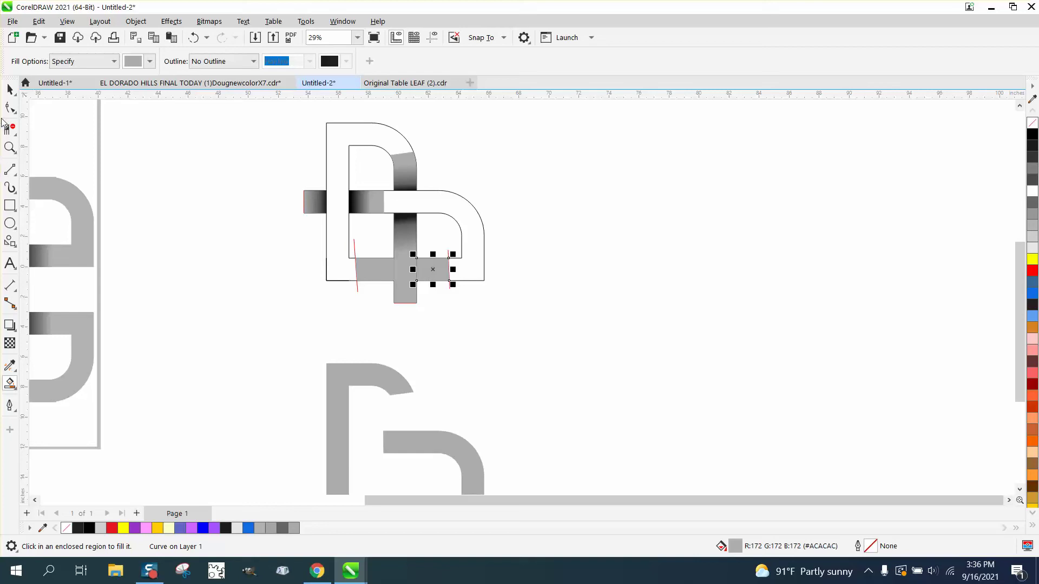
{"action": "left_click", "coordinate": [10, 89]}
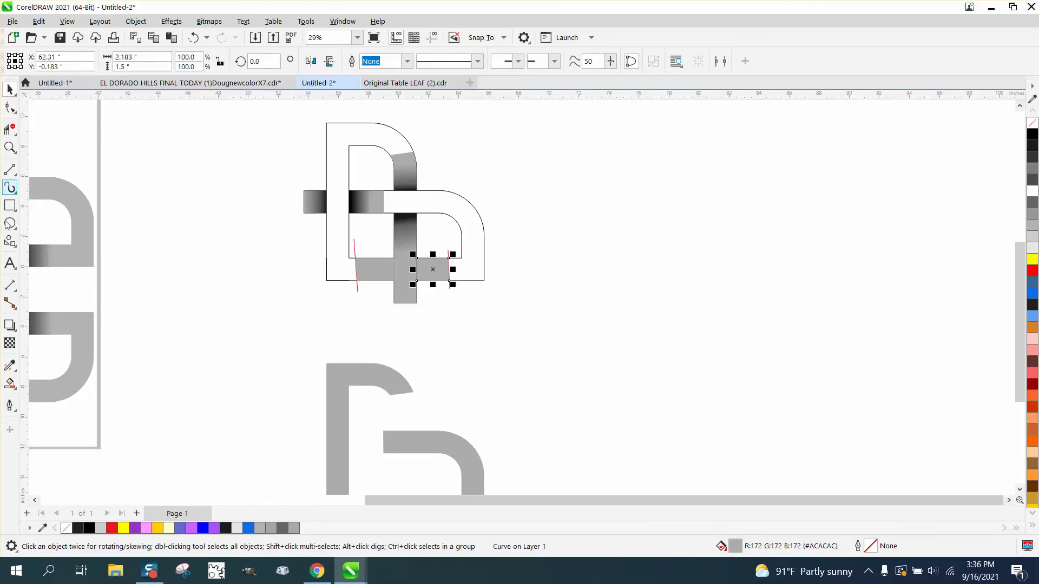
{"action": "left_click", "coordinate": [16, 389]}
{"action": "left_click", "coordinate": [45, 385]}
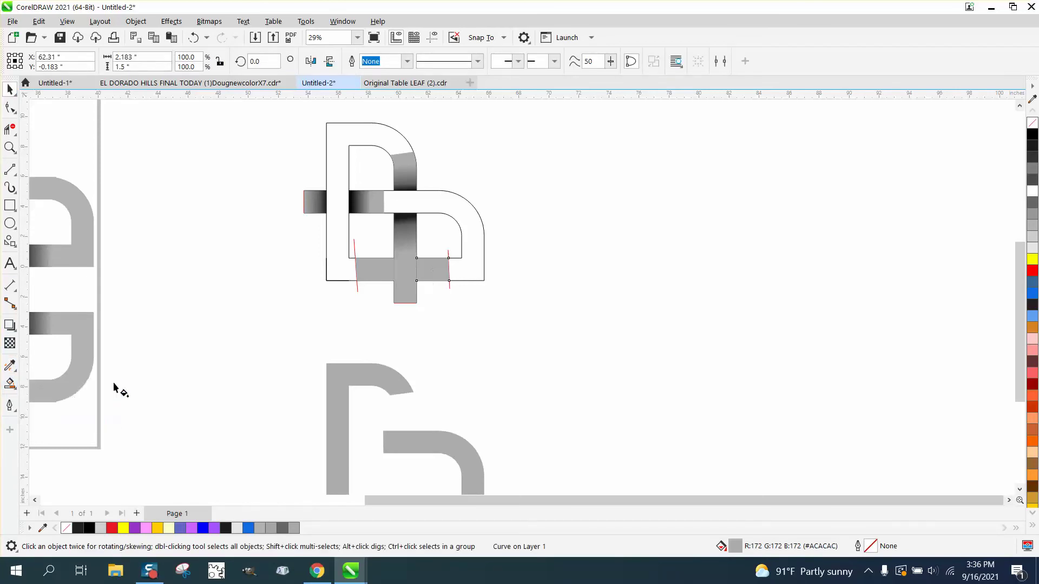
Try a black-ended gradient on the bar section, then undo it
{"action": "left_click_drag", "start_coordinate": [356, 269], "coordinate": [394, 275]}
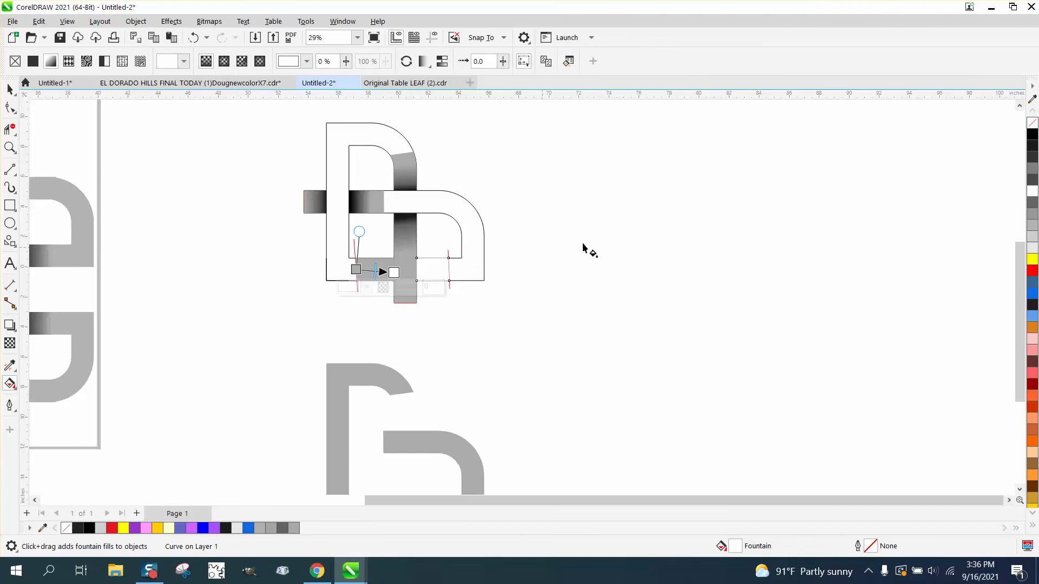
{"action": "left_click", "coordinate": [1032, 135]}
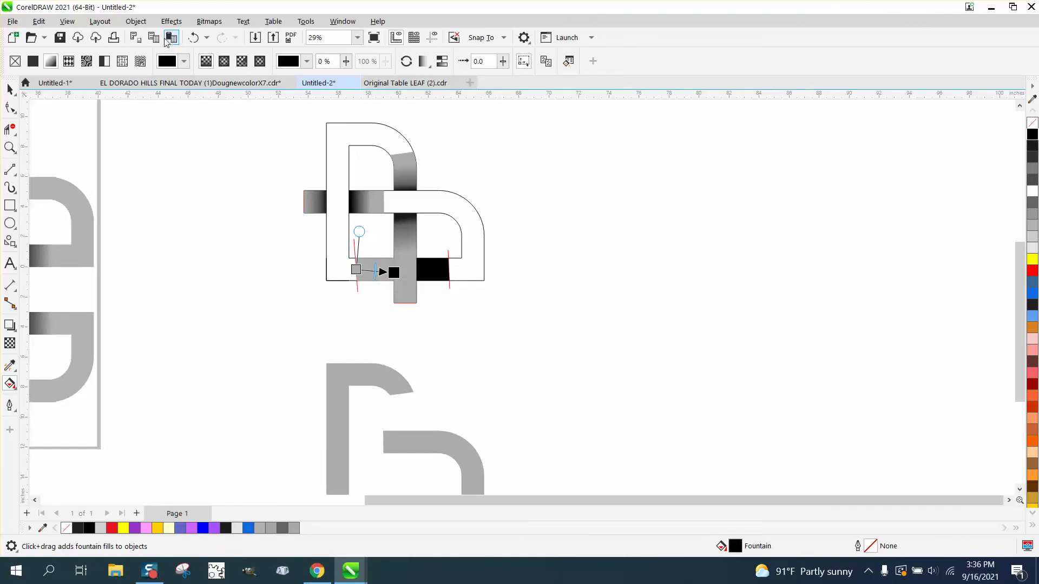
{"action": "left_click", "coordinate": [193, 38]}
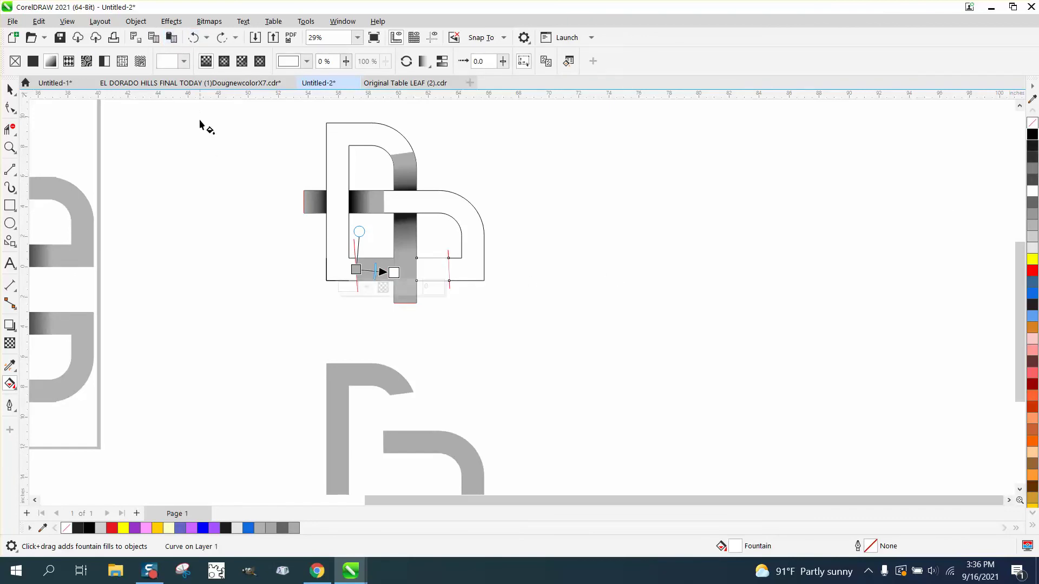
{"action": "left_click", "coordinate": [199, 43]}
{"action": "left_click", "coordinate": [359, 278]}
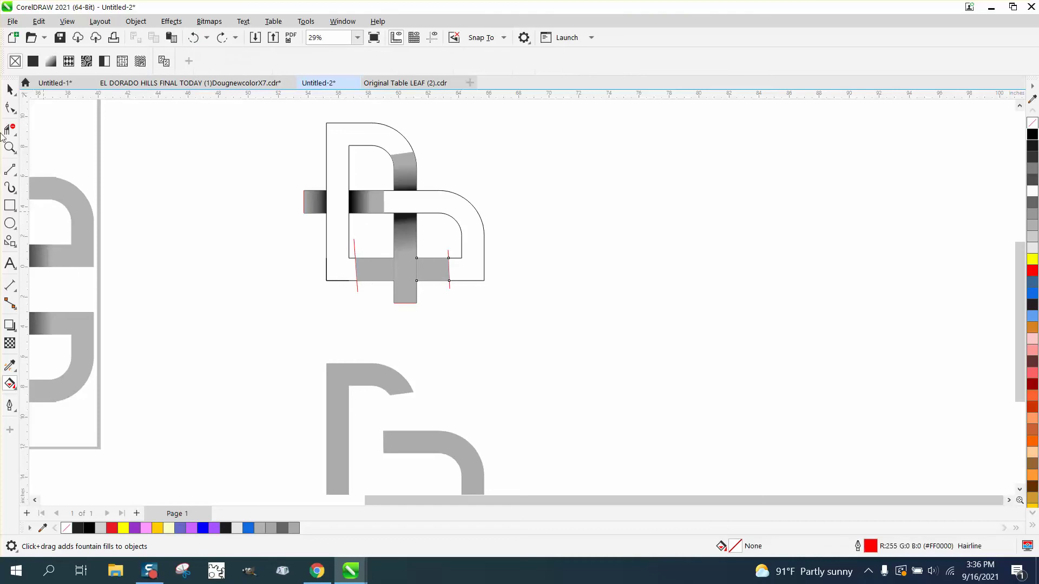
{"action": "left_click", "coordinate": [9, 90]}
{"action": "left_click", "coordinate": [176, 208]}
Give the left section a fountain fill ending black at the crossing, start node shifted right
{"action": "left_click", "coordinate": [363, 269]}
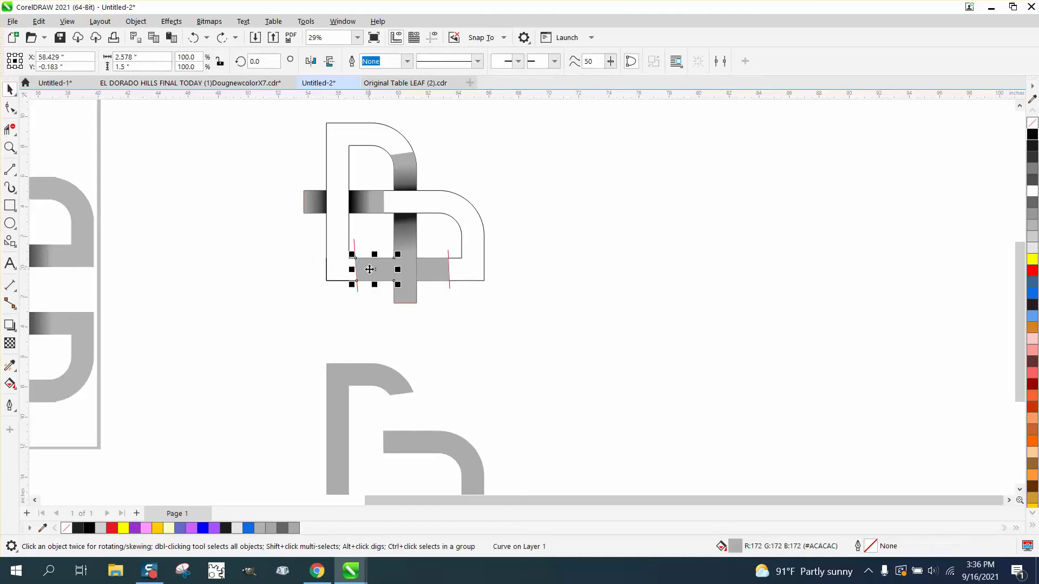
{"action": "left_click", "coordinate": [10, 383]}
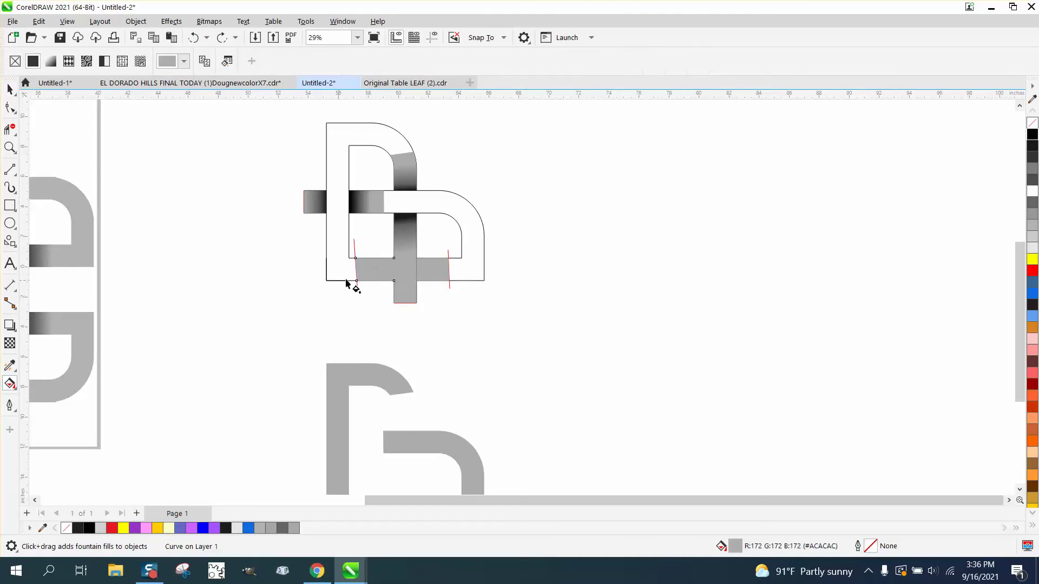
{"action": "left_click_drag", "start_coordinate": [363, 269], "coordinate": [393, 269]}
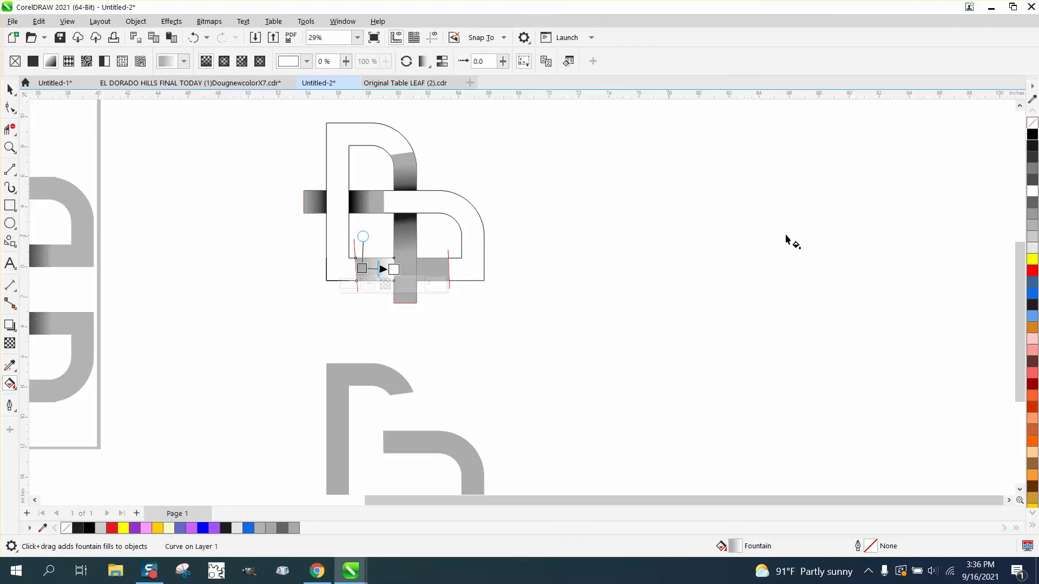
{"action": "left_click_drag", "start_coordinate": [1032, 143], "coordinate": [392, 270]}
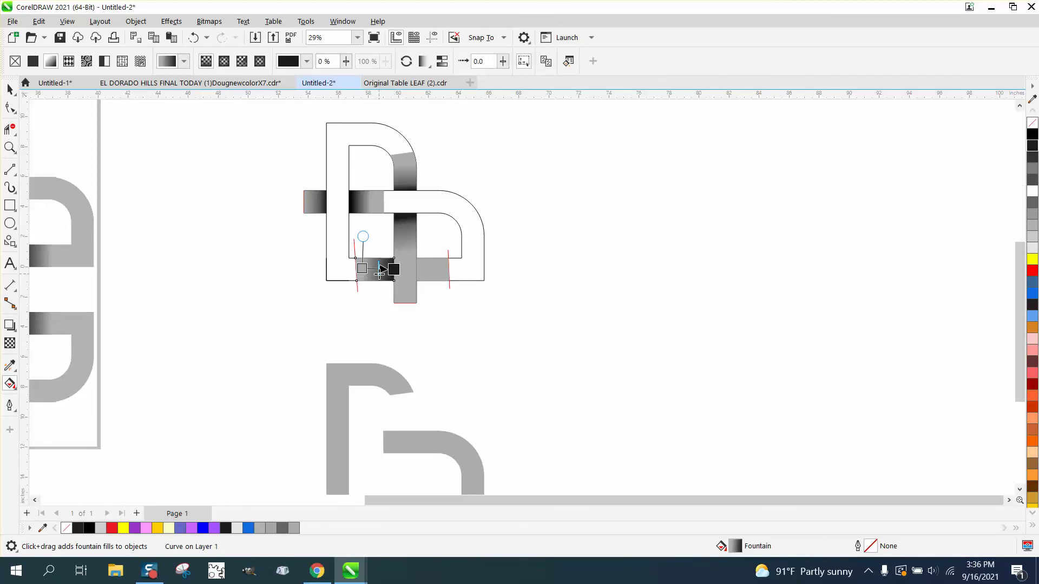
{"action": "left_click", "coordinate": [362, 269]}
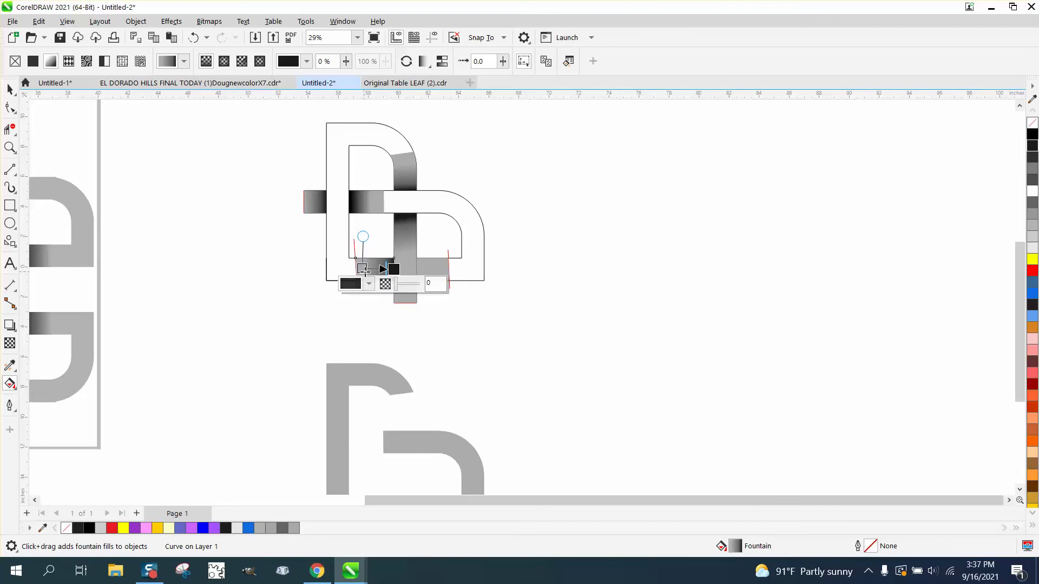
{"action": "left_click_drag", "start_coordinate": [364, 272], "coordinate": [369, 271]}
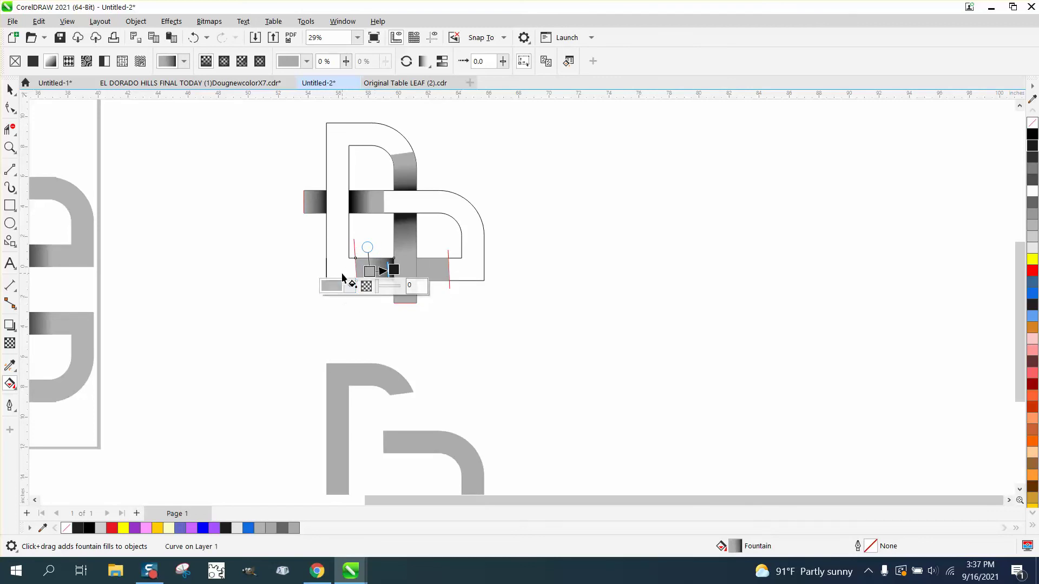
{"action": "left_click", "coordinate": [439, 304]}
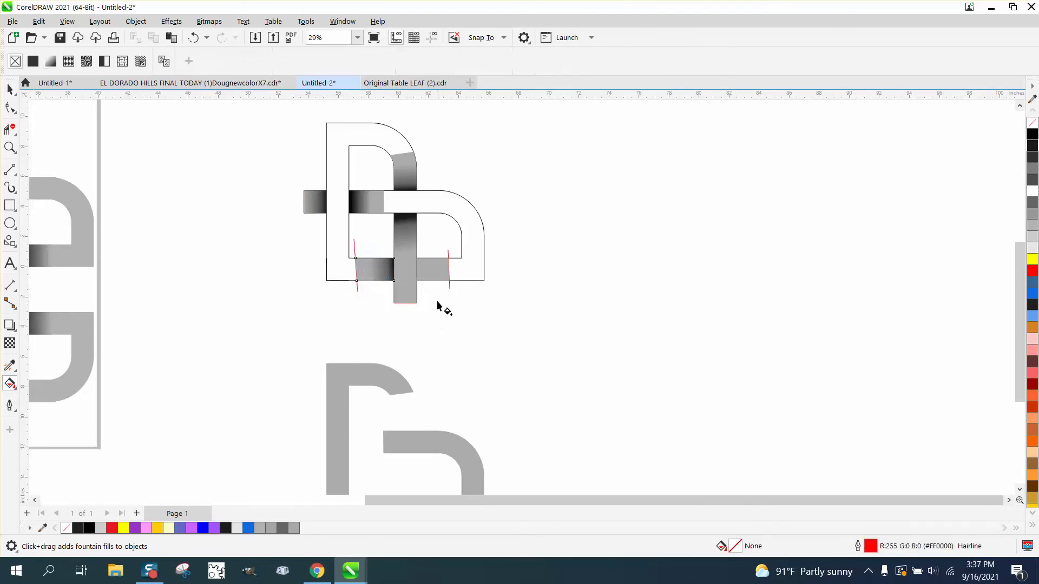
Give the right bar section a right-to-left fountain fill starting black toward the crossing
{"action": "left_click", "coordinate": [426, 276]}
{"action": "left_click_drag", "start_coordinate": [423, 271], "coordinate": [414, 271]}
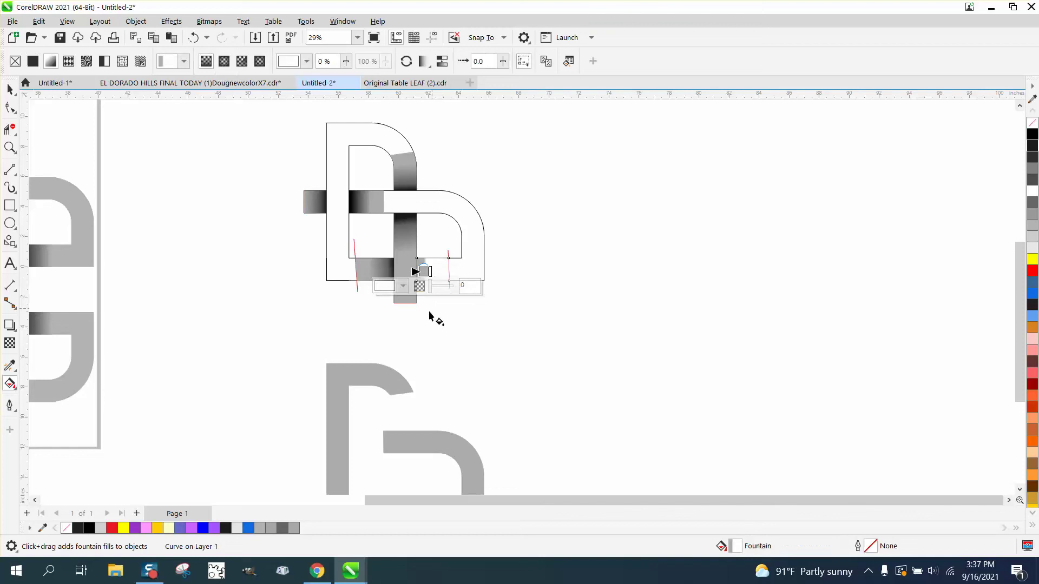
{"action": "left_click", "coordinate": [195, 37]}
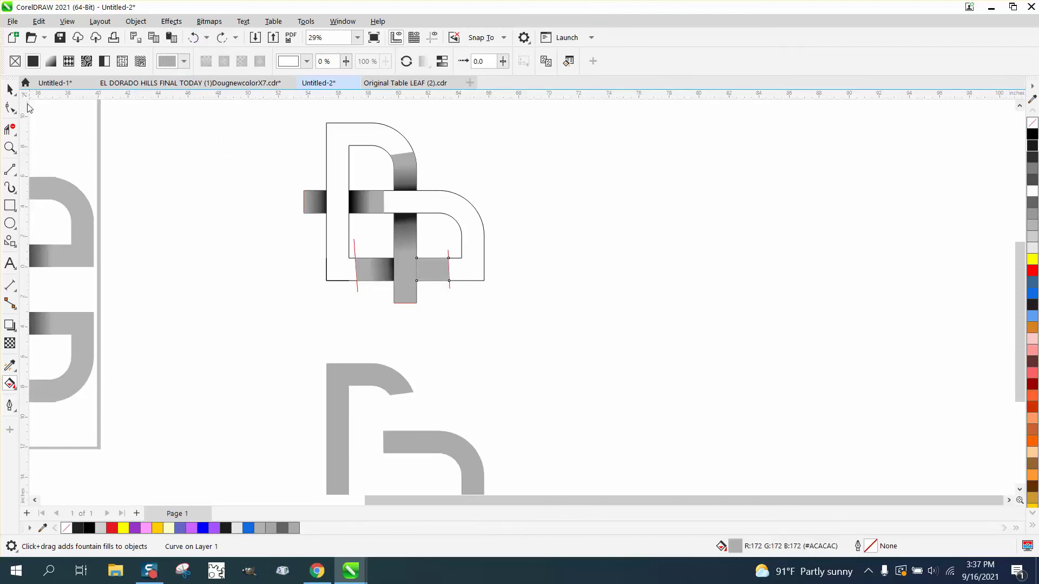
{"action": "left_click", "coordinate": [9, 89]}
{"action": "left_click", "coordinate": [427, 269]}
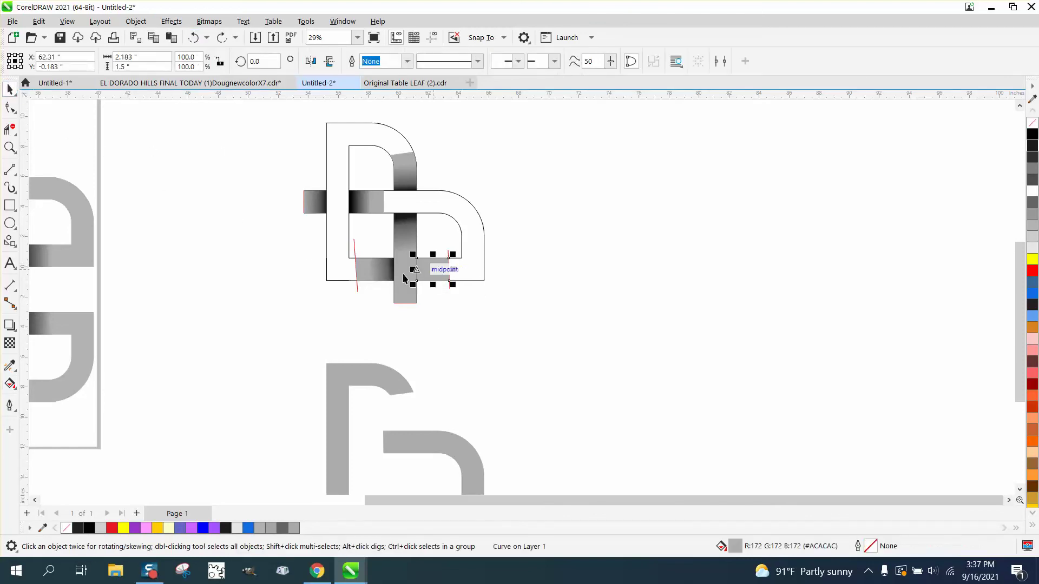
{"action": "left_click", "coordinate": [10, 383]}
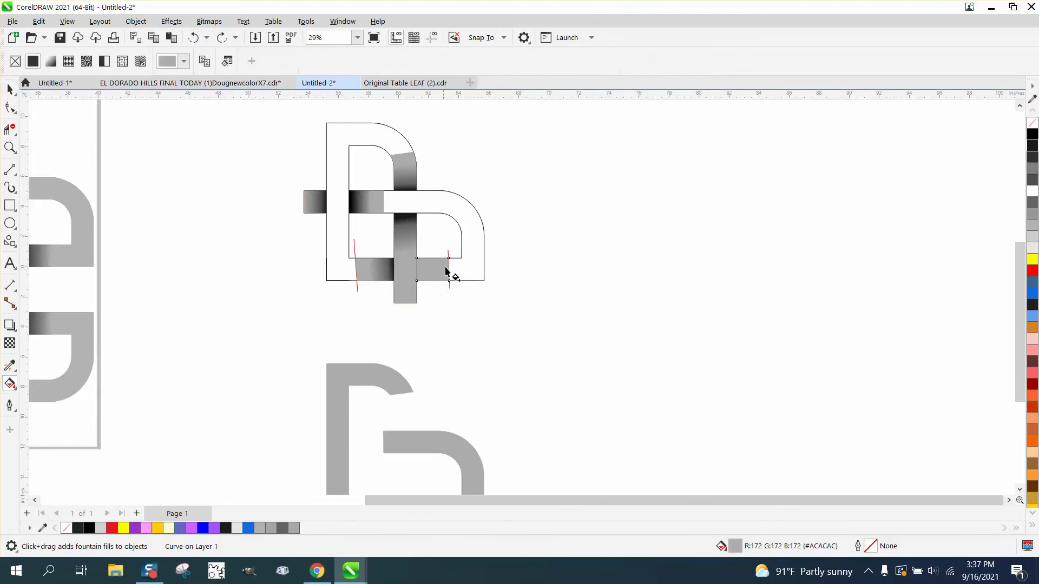
{"action": "left_click_drag", "start_coordinate": [446, 271], "coordinate": [416, 269]}
{"action": "left_click_drag", "start_coordinate": [1032, 149], "coordinate": [431, 269]}
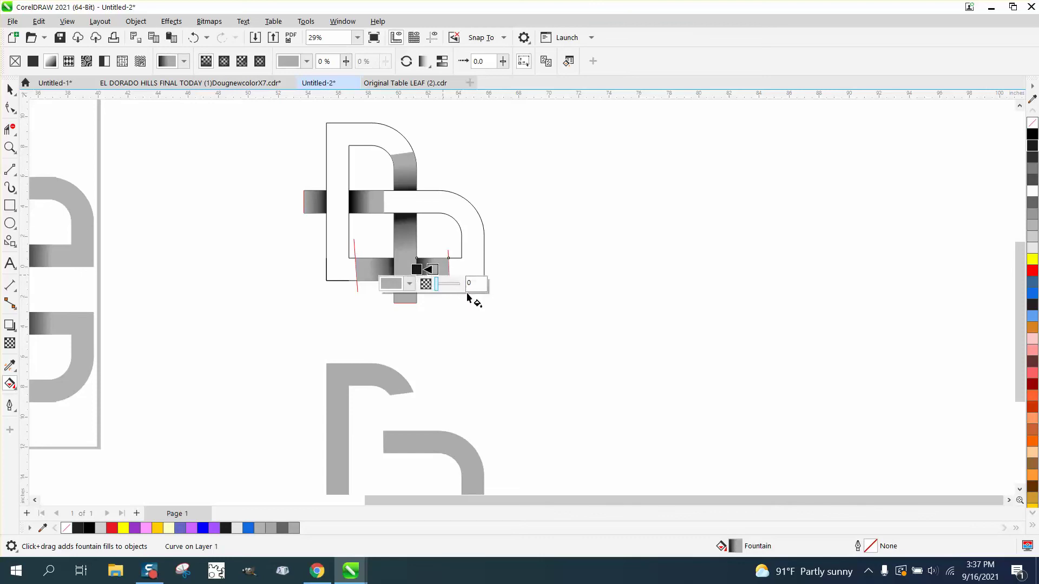
{"action": "left_click", "coordinate": [9, 91]}
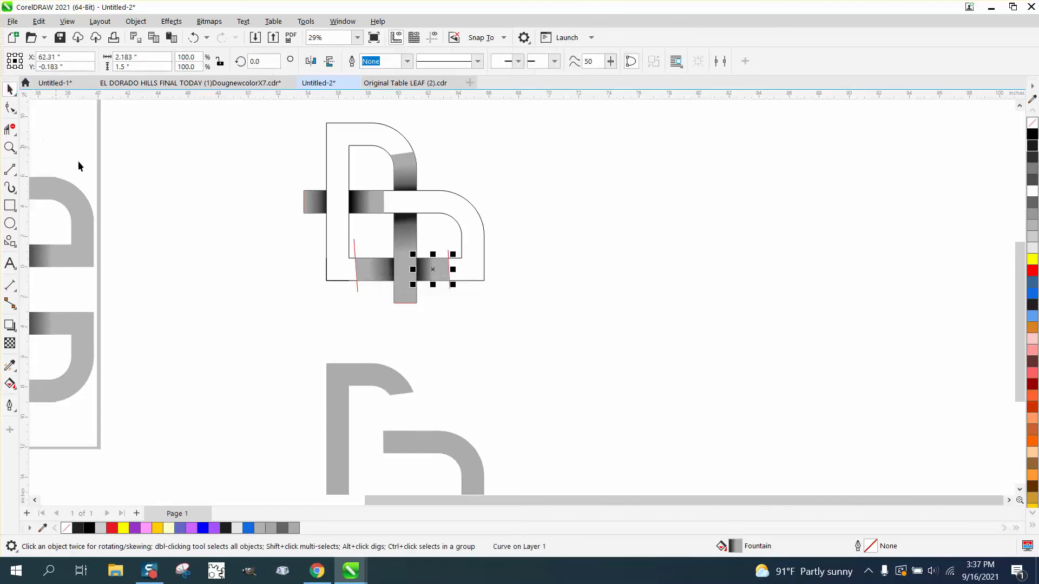
{"action": "left_click", "coordinate": [232, 282]}
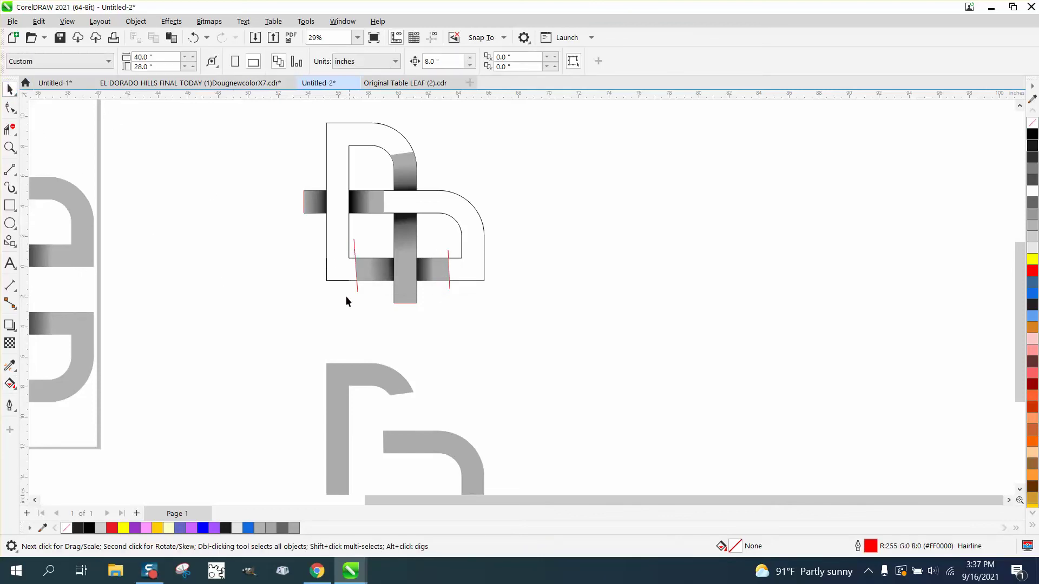
Smart Fill the left D-shaped region and the right curved band solid grey
{"action": "left_click", "coordinate": [11, 384]}
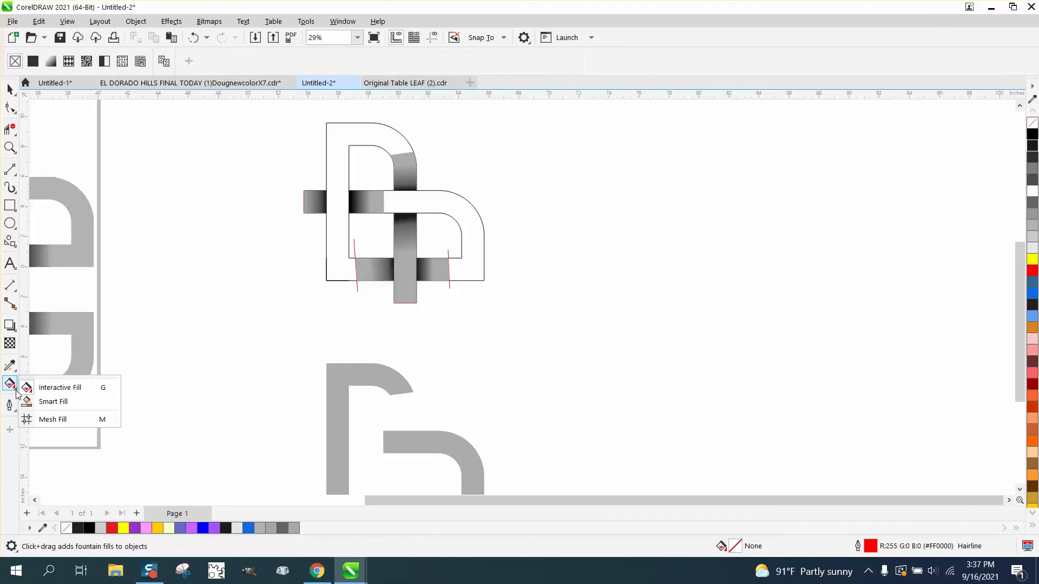
{"action": "left_click", "coordinate": [53, 402]}
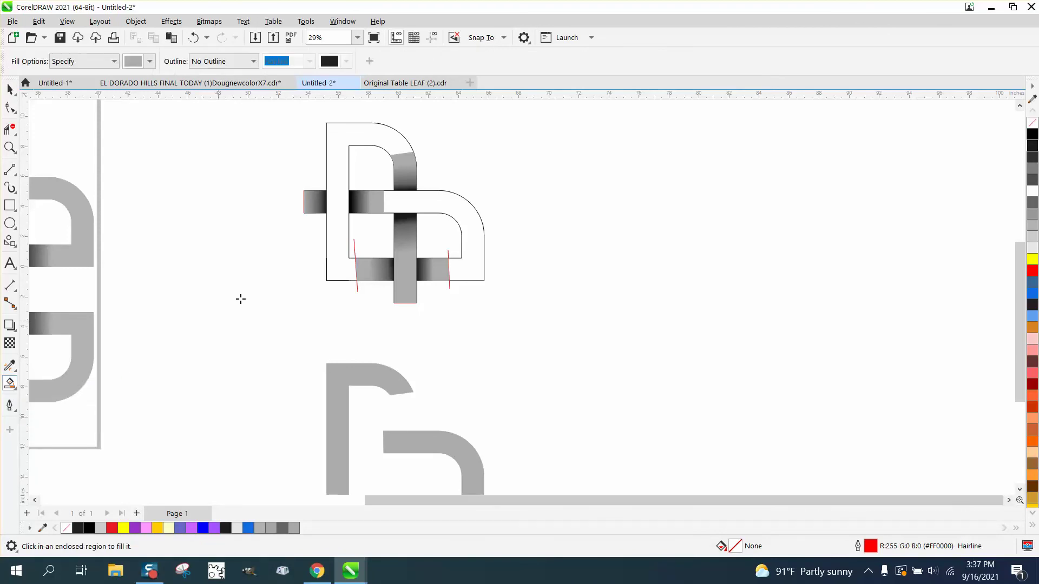
{"action": "left_click", "coordinate": [332, 238]}
{"action": "left_click", "coordinate": [453, 205]}
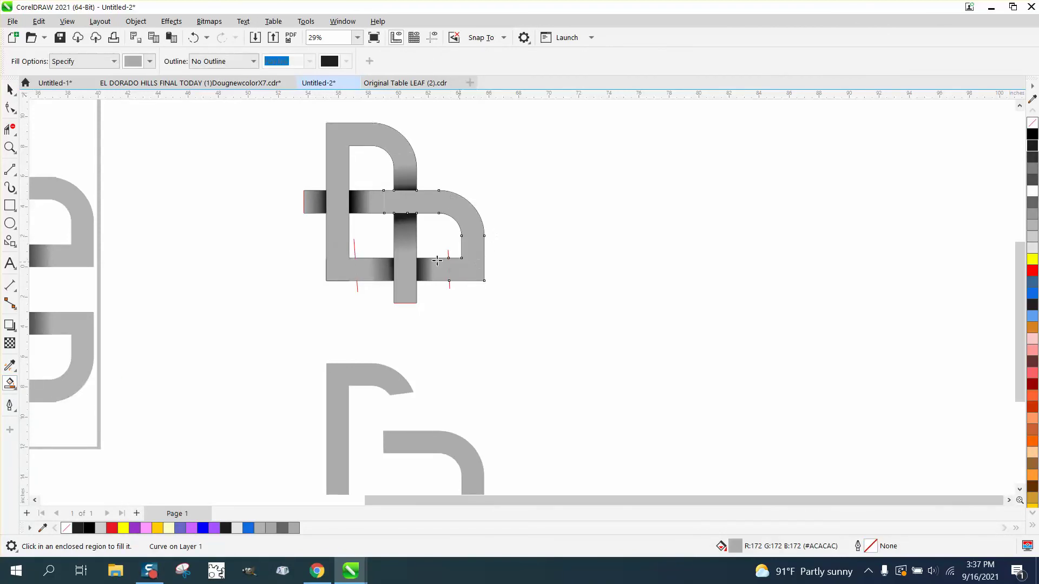
{"action": "left_click", "coordinate": [10, 89]}
Delete and restore the lower crossing pieces, then zoom in on that crossing
{"action": "left_click_drag", "start_coordinate": [259, 223], "coordinate": [331, 275]}
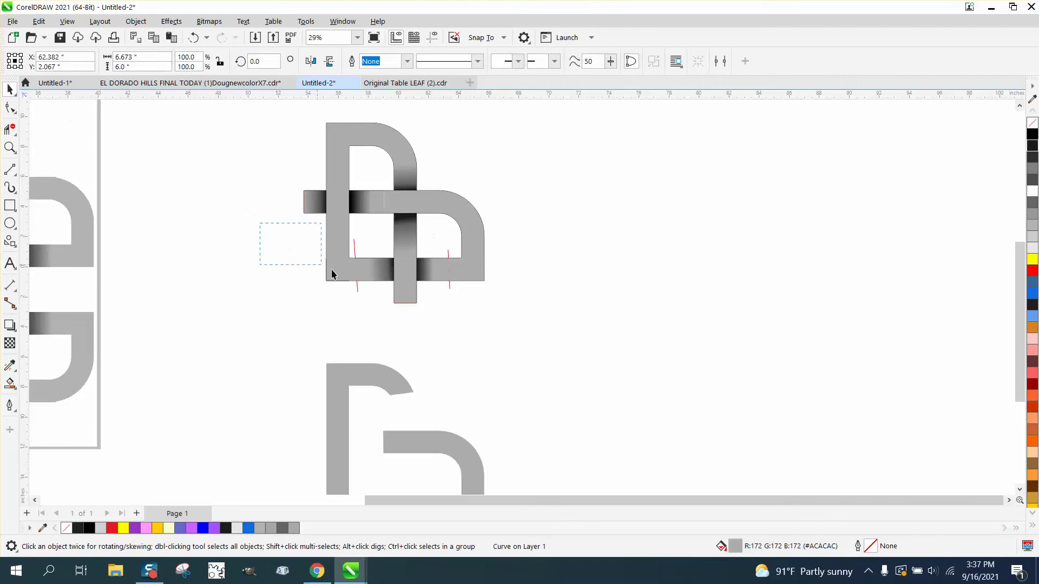
{"action": "left_click_drag", "start_coordinate": [460, 311], "coordinate": [461, 308]}
{"action": "key", "text": "Delete"}
{"action": "left_click", "coordinate": [187, 39]}
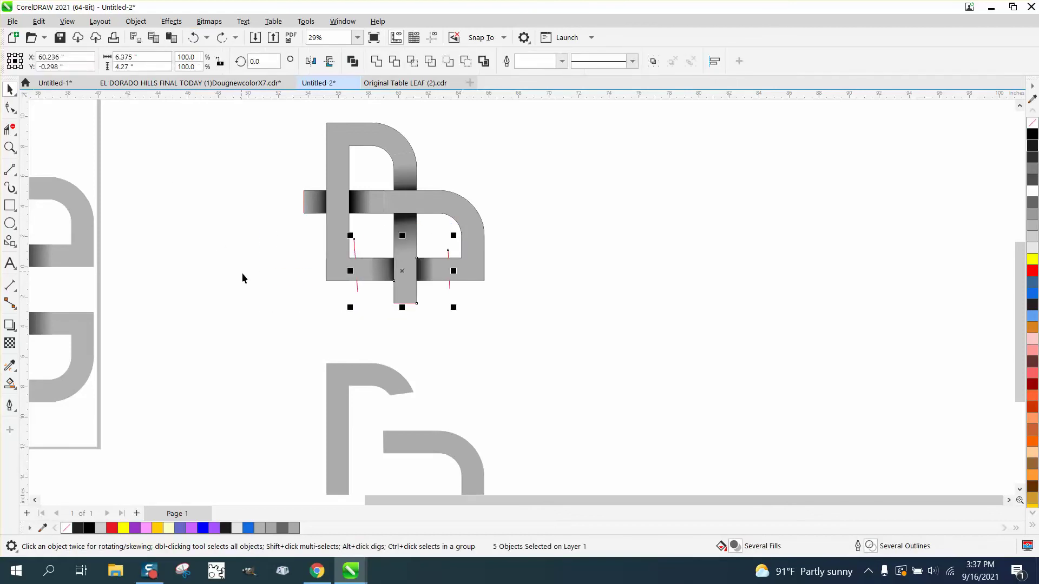
{"action": "left_click", "coordinate": [348, 295]}
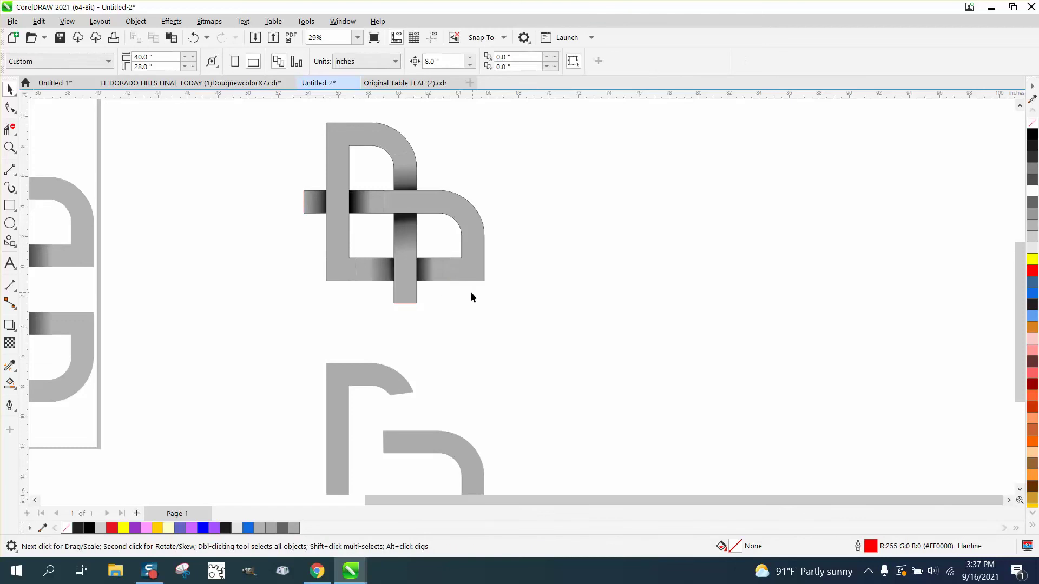
{"action": "left_click", "coordinate": [10, 147]}
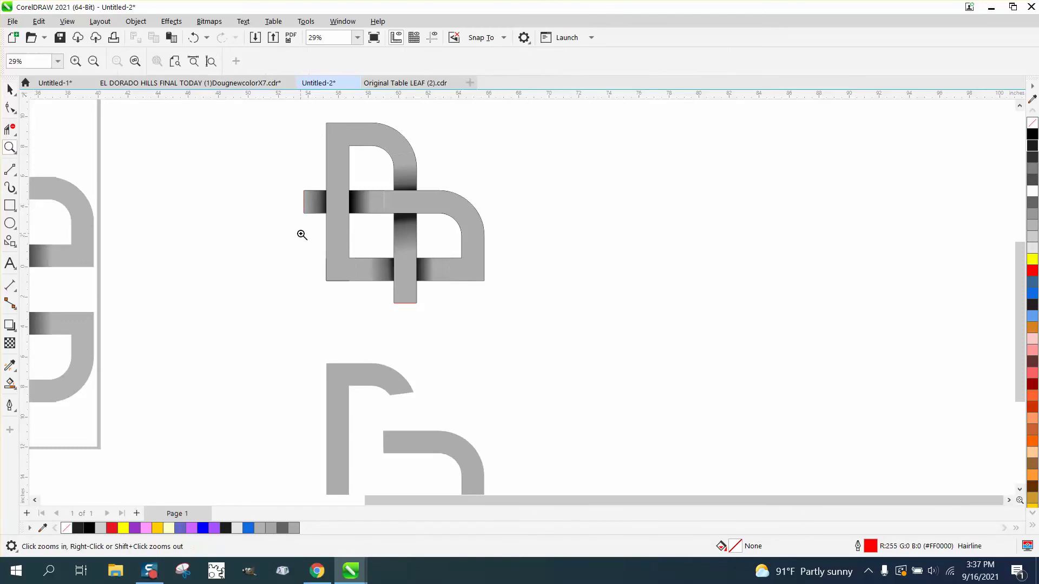
{"action": "left_click_drag", "start_coordinate": [301, 237], "coordinate": [483, 306]}
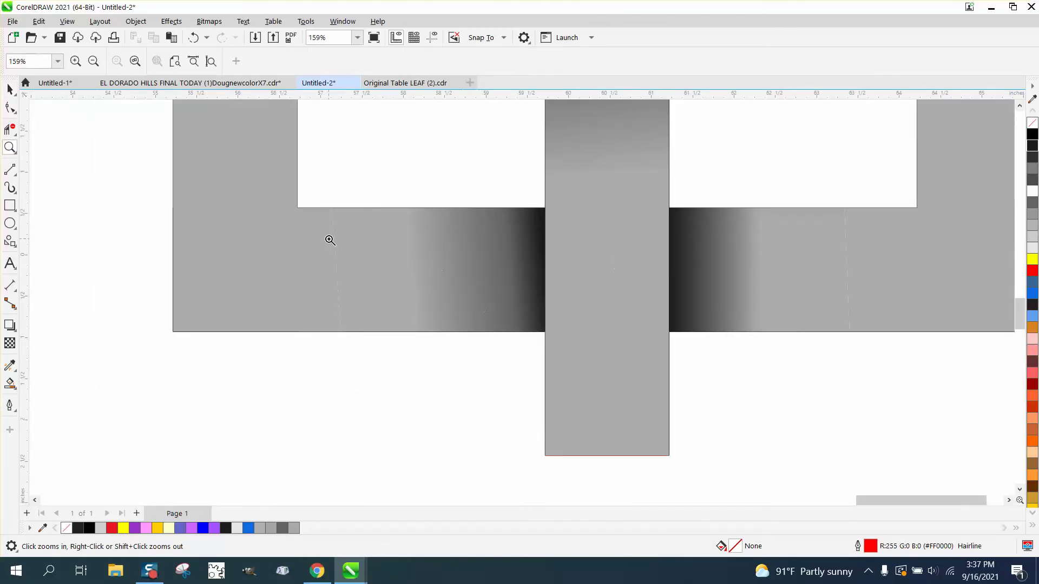
Shift the left grey shape's seam-edge nodes right to overlap the gradient section
{"action": "left_click", "coordinate": [9, 107]}
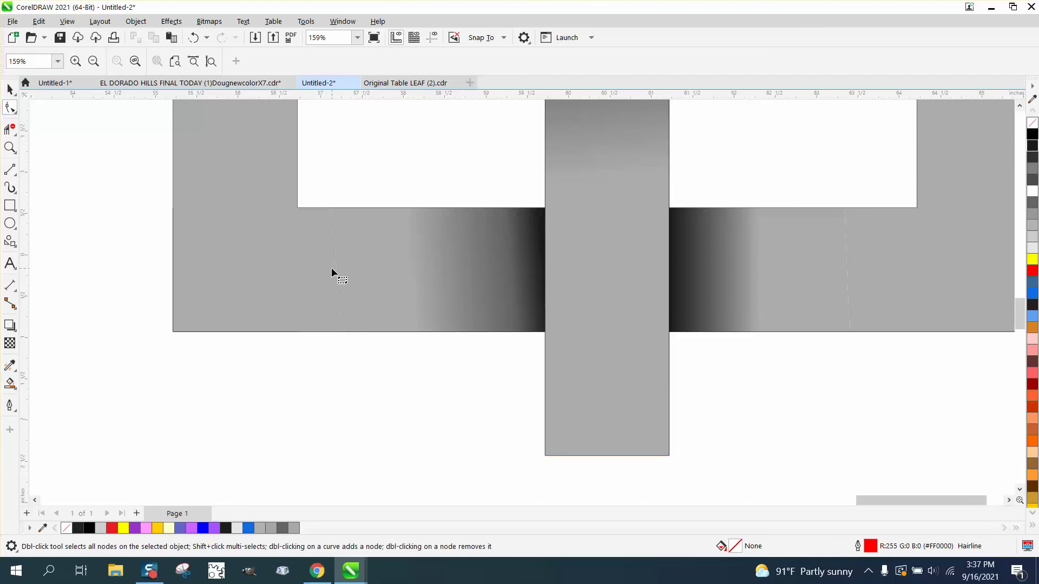
{"action": "left_click", "coordinate": [332, 267]}
{"action": "left_click", "coordinate": [333, 269]}
{"action": "left_click_drag", "start_coordinate": [332, 208], "coordinate": [339, 208]}
{"action": "left_click_drag", "start_coordinate": [340, 332], "coordinate": [345, 332]}
{"action": "left_click", "coordinate": [329, 349]}
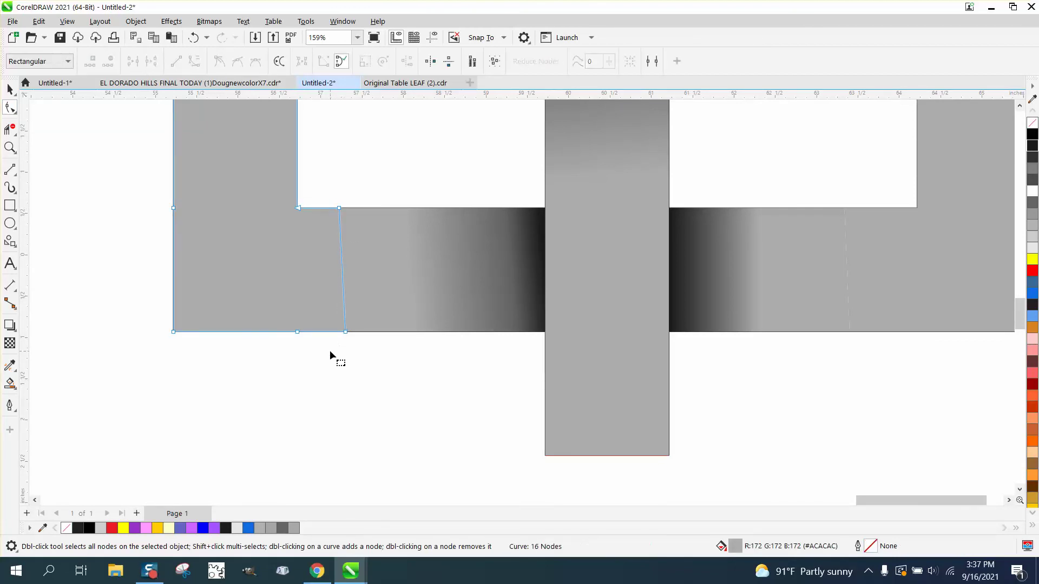
{"action": "left_click", "coordinate": [10, 89]}
Move the right grey shape's seam-edge nodes left to overlap its gradient section
{"action": "left_click", "coordinate": [875, 331]}
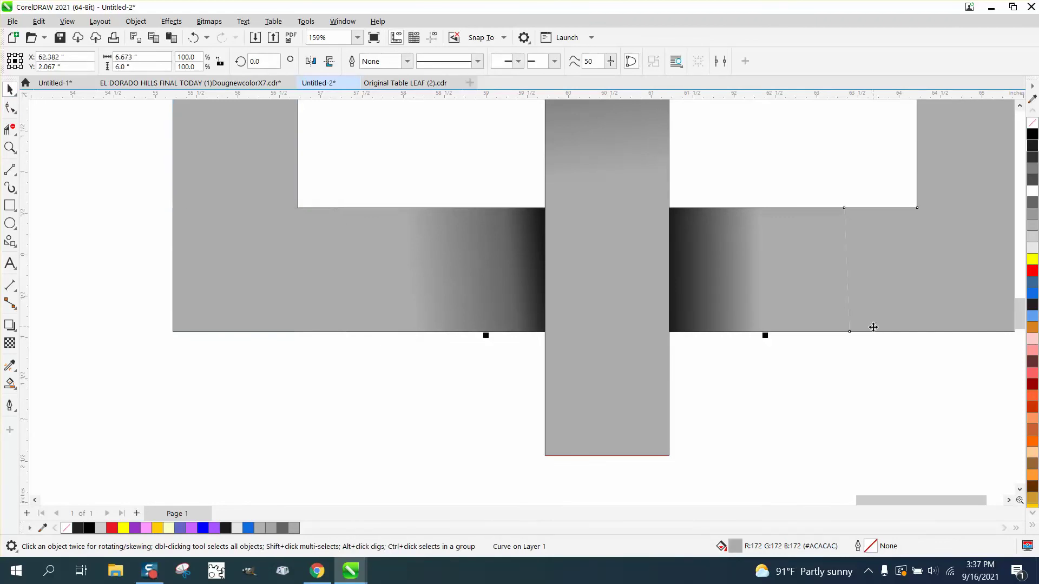
{"action": "left_click", "coordinate": [10, 108]}
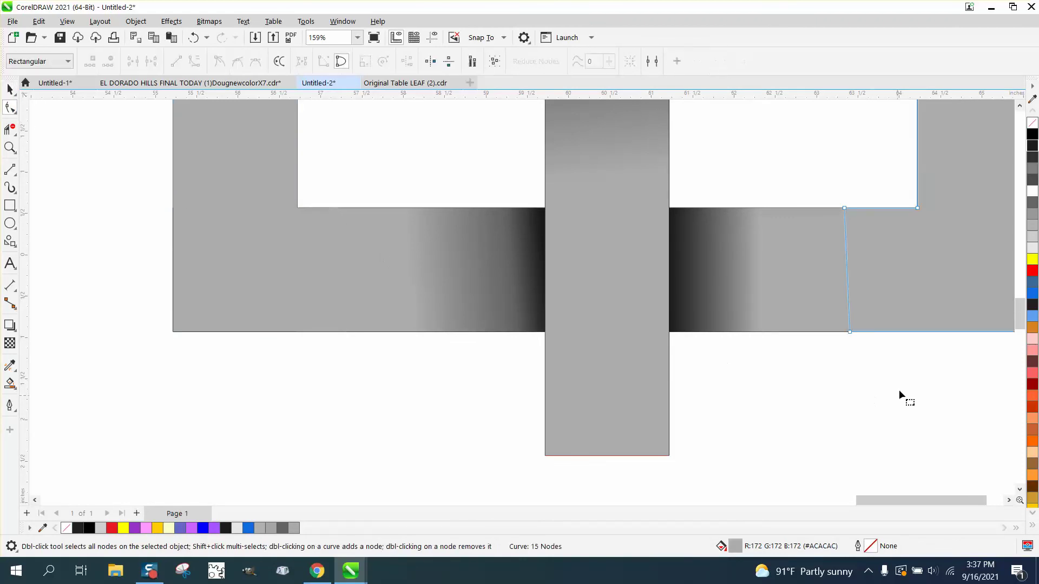
{"action": "left_click_drag", "start_coordinate": [849, 332], "coordinate": [843, 331]}
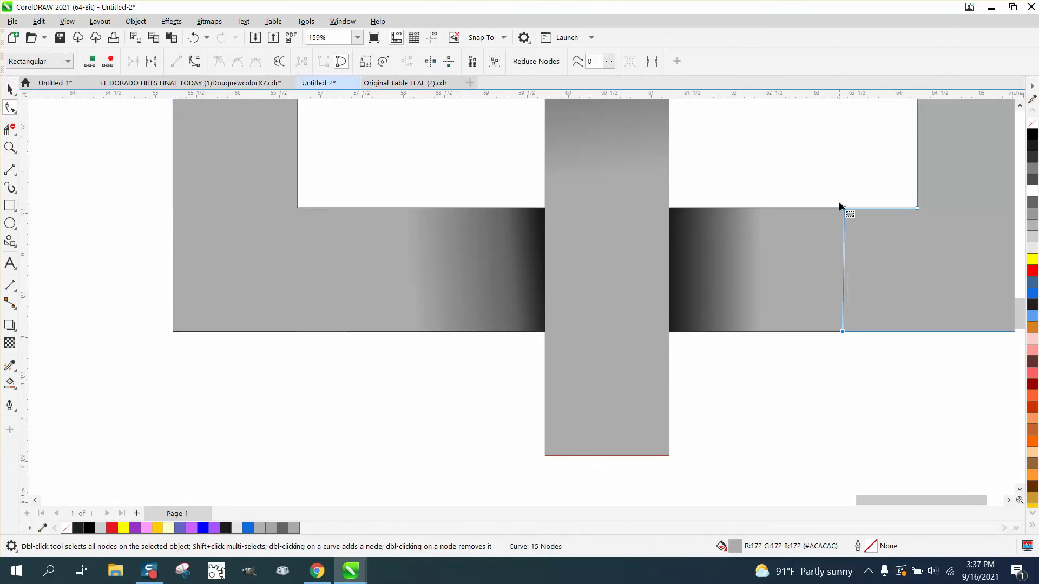
{"action": "left_click_drag", "start_coordinate": [843, 209], "coordinate": [833, 208]}
Delete the two leftover pieces lying below the knot unit
{"action": "left_click", "coordinate": [10, 88]}
{"action": "scroll", "coordinate": [64, 306], "scroll_direction": "down", "scroll_amount": 5}
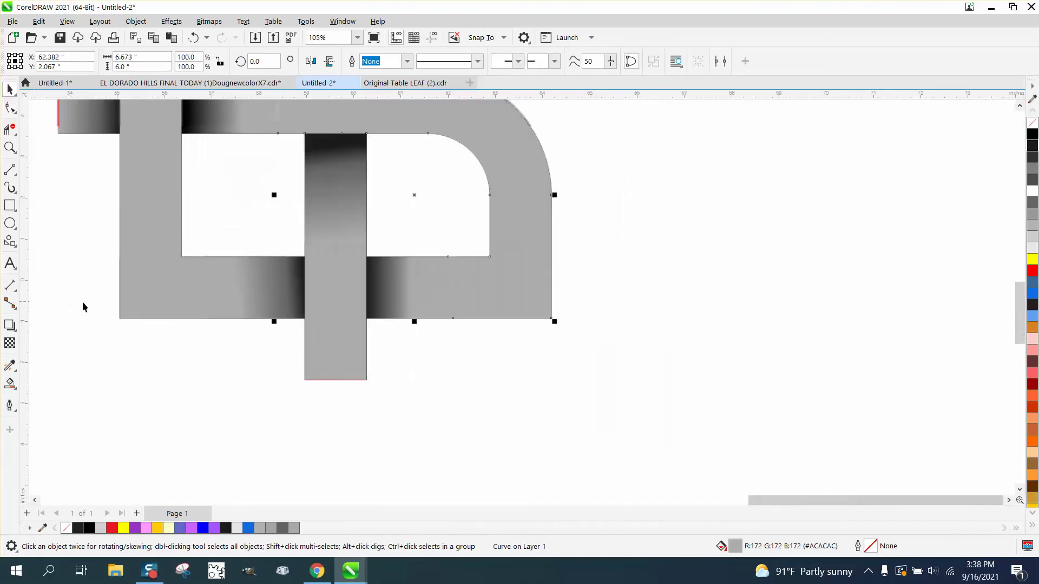
{"action": "scroll", "coordinate": [314, 318], "scroll_direction": "down", "scroll_amount": 3}
{"action": "left_click", "coordinate": [248, 409]}
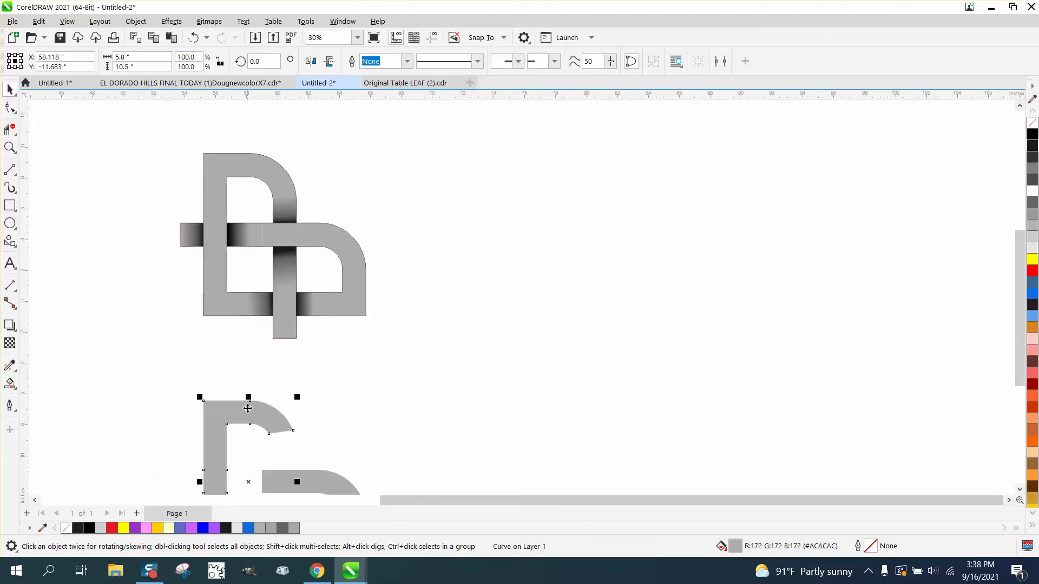
{"action": "key", "text": "Delete"}
{"action": "left_click", "coordinate": [298, 473]}
{"action": "key", "text": "Delete"}
{"action": "scroll", "coordinate": [275, 373], "scroll_direction": "down", "scroll_amount": 1}
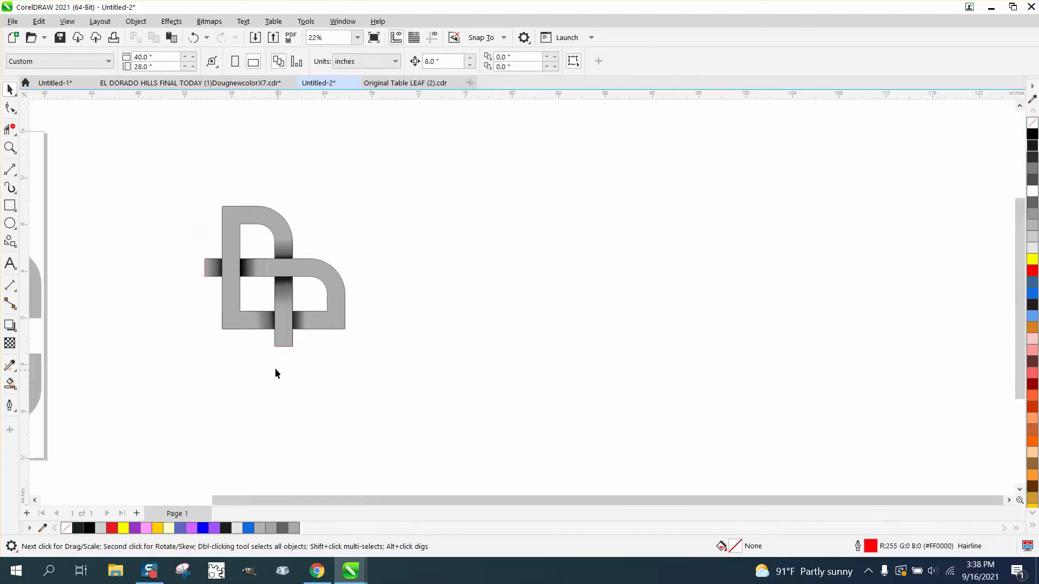
{"action": "left_click_drag", "start_coordinate": [433, 401], "coordinate": [433, 407]}
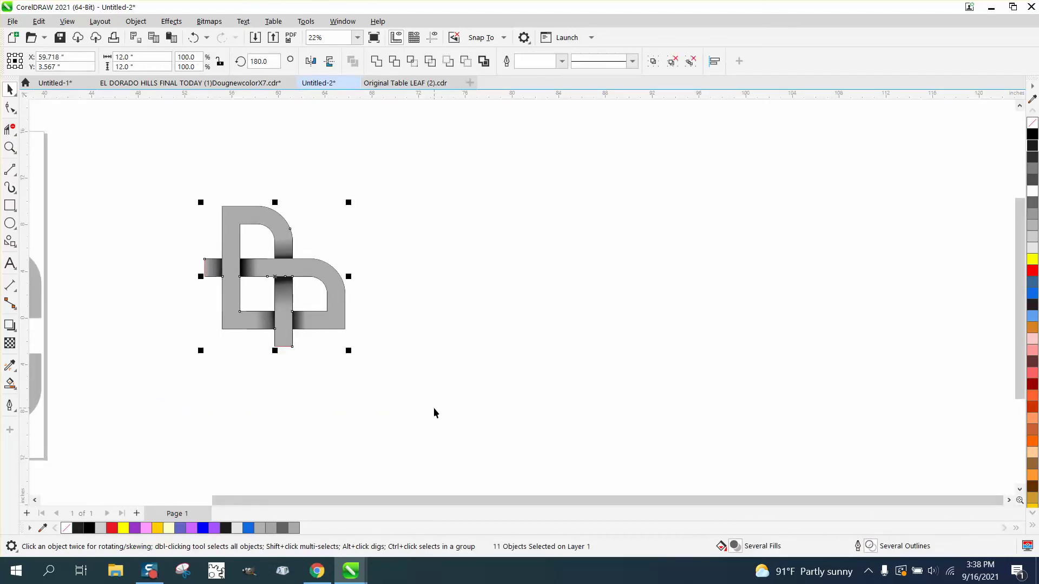
{"action": "left_click", "coordinate": [194, 38]}
Mirror copies of the unit to the left, then both halves downward, making four units
{"action": "left_click_drag", "start_coordinate": [350, 276], "coordinate": [61, 277]}
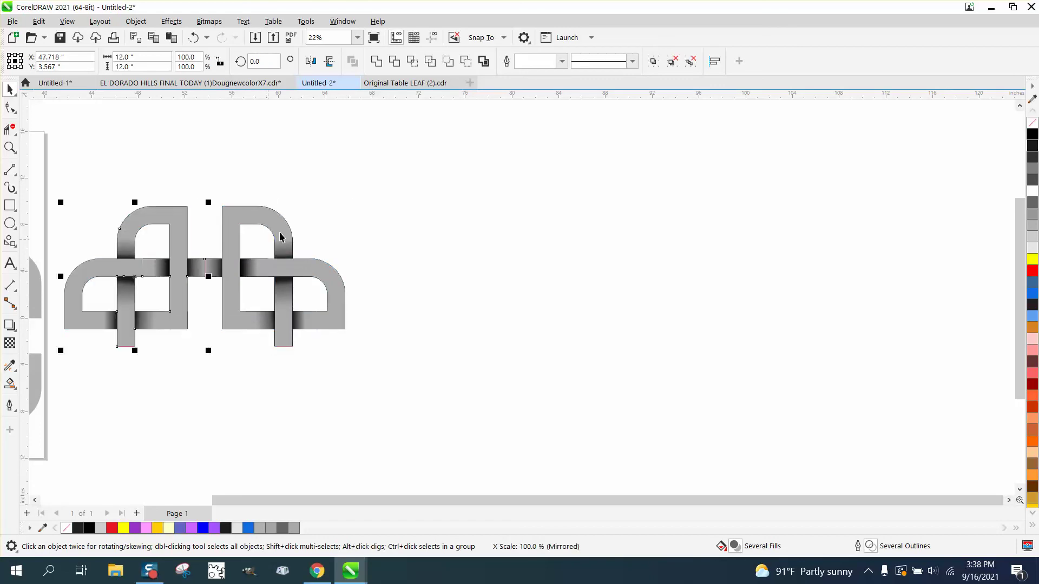
{"action": "scroll", "coordinate": [388, 225], "scroll_direction": "down", "scroll_amount": 1}
{"action": "left_click_drag", "start_coordinate": [139, 183], "coordinate": [415, 359]}
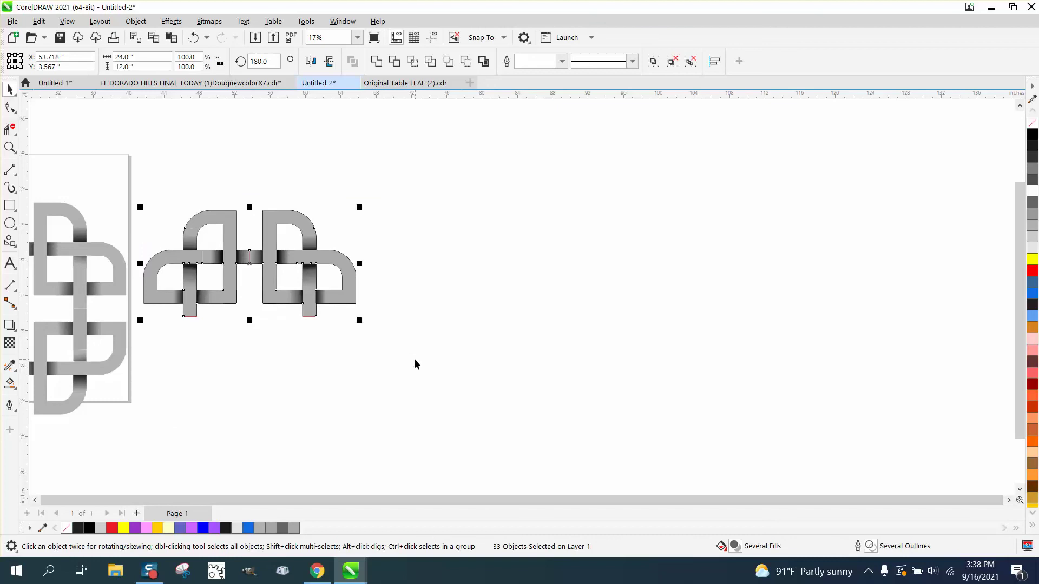
{"action": "left_click_drag", "start_coordinate": [249, 206], "coordinate": [249, 341]}
{"action": "left_click", "coordinate": [493, 367]}
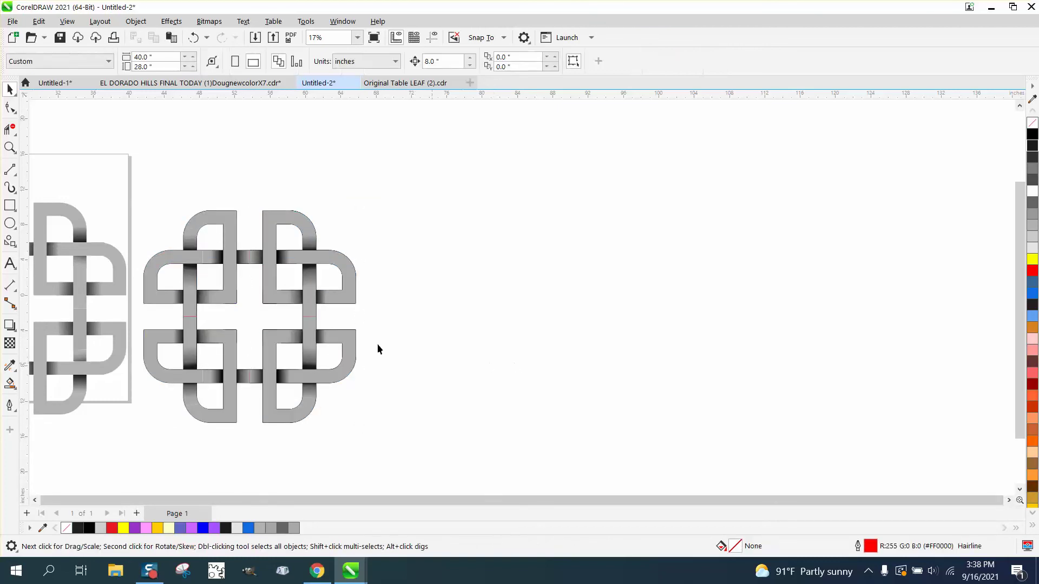
Remove the outlines from the entire four-unit knot
{"action": "left_click", "coordinate": [10, 147]}
{"action": "left_click_drag", "start_coordinate": [143, 211], "coordinate": [430, 458]}
{"action": "left_click", "coordinate": [10, 89]}
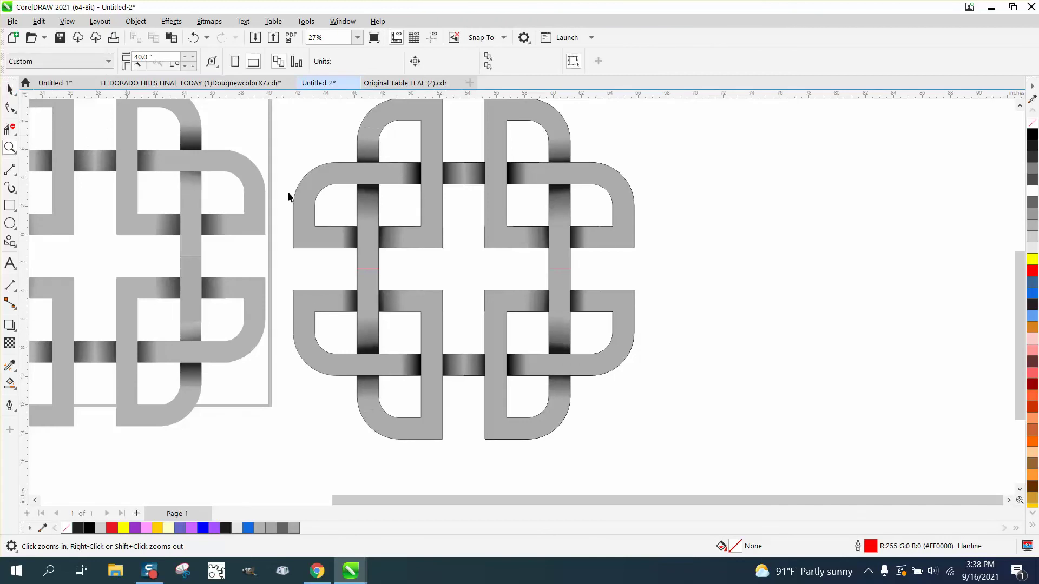
{"action": "scroll", "coordinate": [348, 224], "scroll_direction": "down", "scroll_amount": 1}
{"action": "left_click_drag", "start_coordinate": [334, 327], "coordinate": [619, 421]}
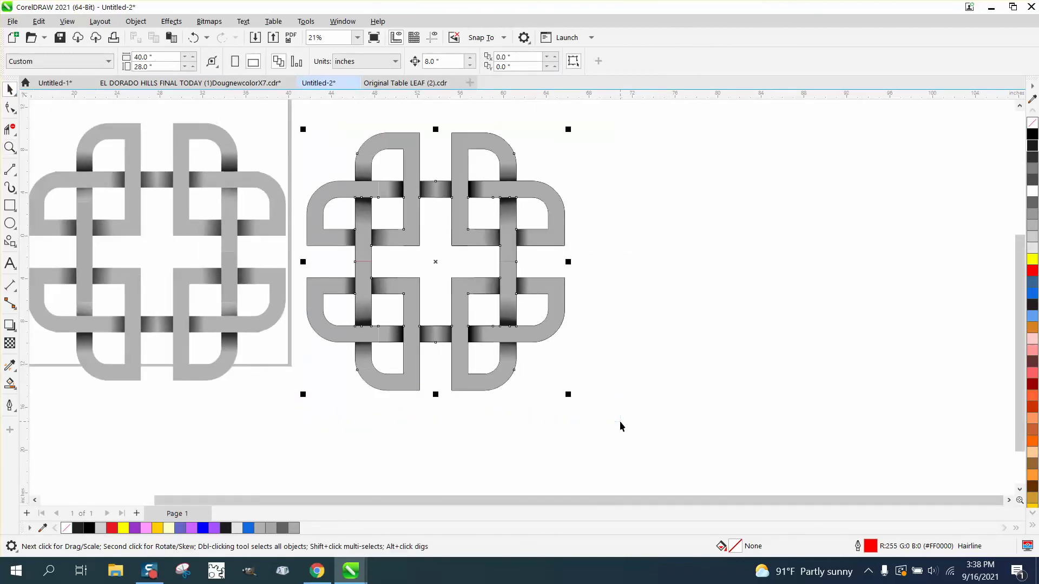
{"action": "right_click", "coordinate": [1034, 130]}
{"action": "left_click", "coordinate": [841, 209]}
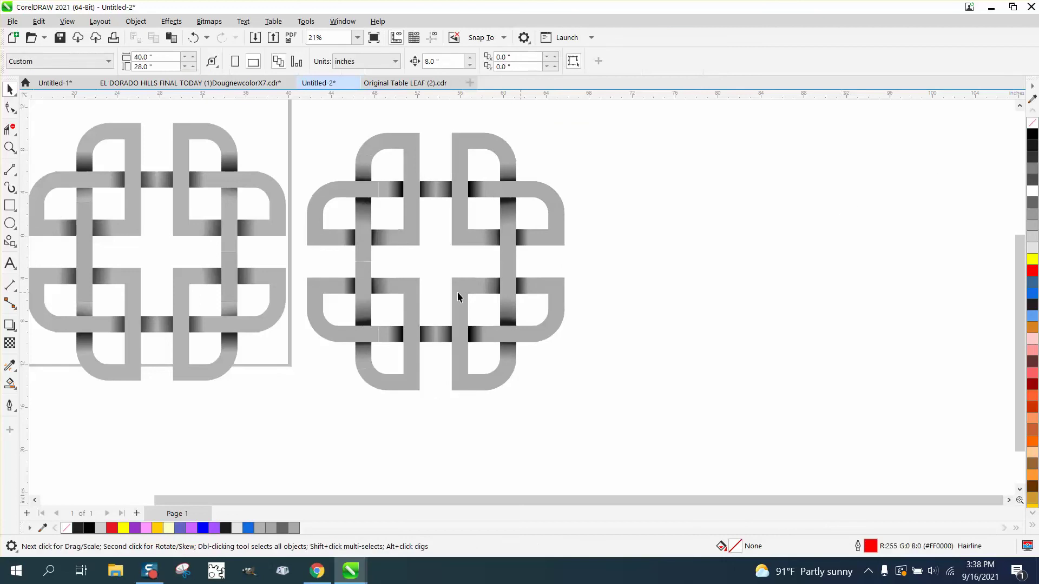
Raise the middle grey rectangle's top nodes to level its edge and hide the seam
{"action": "left_click", "coordinate": [10, 147]}
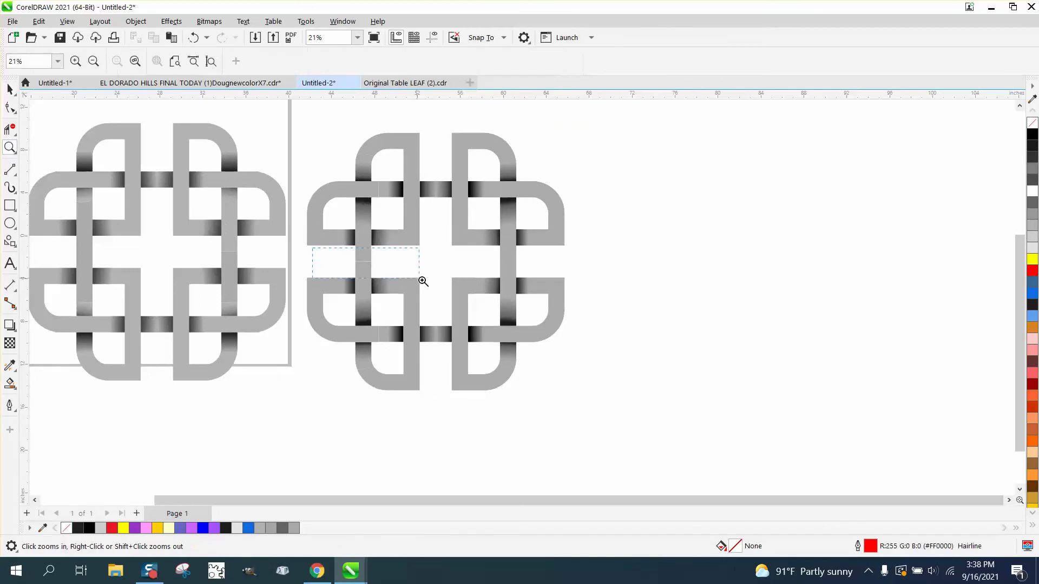
{"action": "left_click_drag", "start_coordinate": [423, 281], "coordinate": [423, 281]}
{"action": "left_click", "coordinate": [10, 107]}
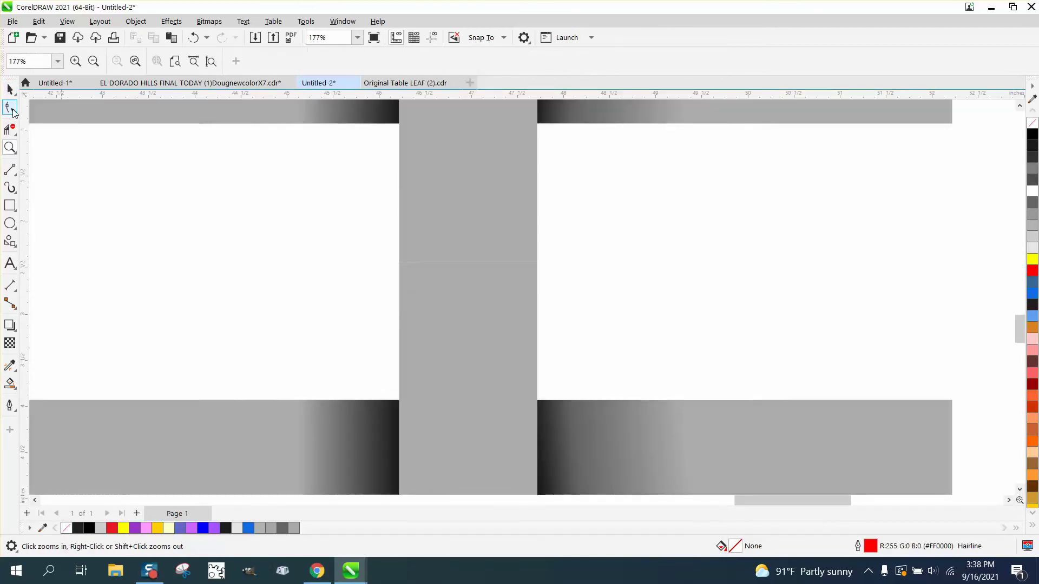
{"action": "left_click", "coordinate": [492, 292]}
{"action": "left_click_drag", "start_coordinate": [399, 262], "coordinate": [398, 254]}
{"action": "left_click_drag", "start_coordinate": [538, 263], "coordinate": [537, 254]}
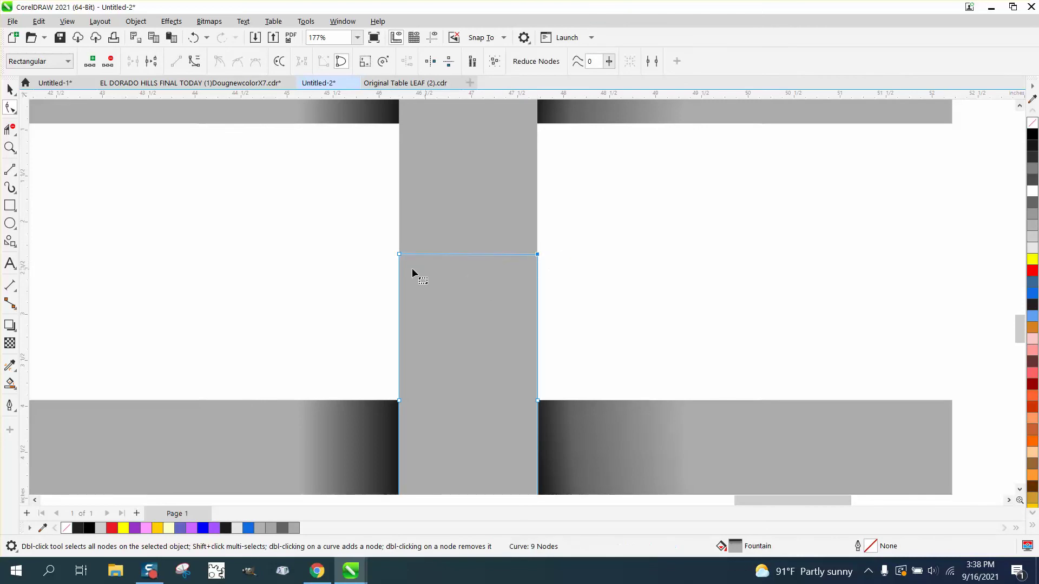
Drag the right vertical bar's top-right node up to level its top edge
{"action": "scroll", "coordinate": [294, 258], "scroll_direction": "down", "scroll_amount": 3}
{"action": "left_click", "coordinate": [750, 292]}
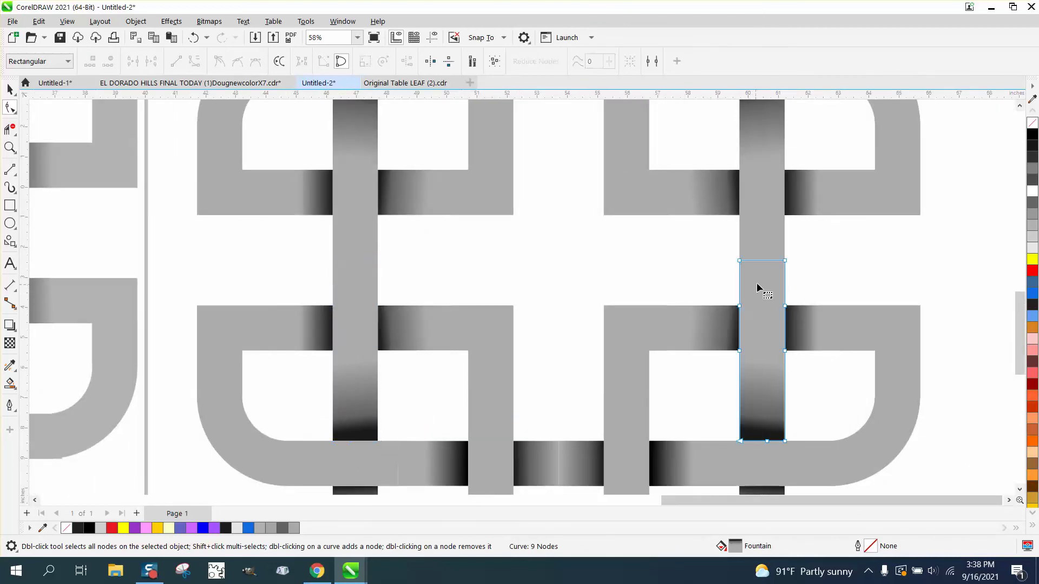
{"action": "left_click_drag", "start_coordinate": [784, 260], "coordinate": [740, 254]}
{"action": "scroll", "coordinate": [677, 294], "scroll_direction": "down", "scroll_amount": 2}
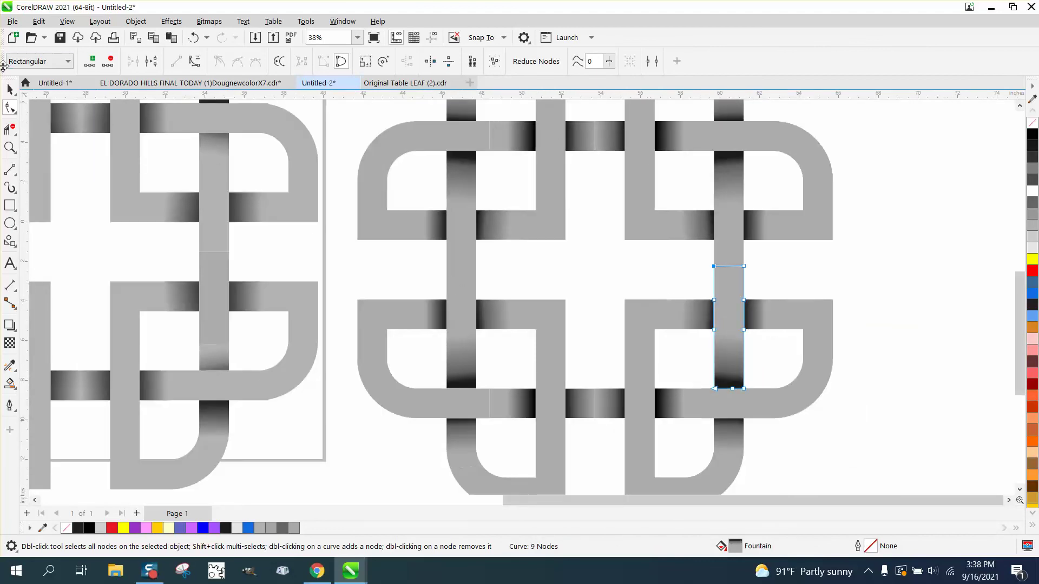
{"action": "left_click", "coordinate": [9, 90]}
{"action": "left_click", "coordinate": [902, 268]}
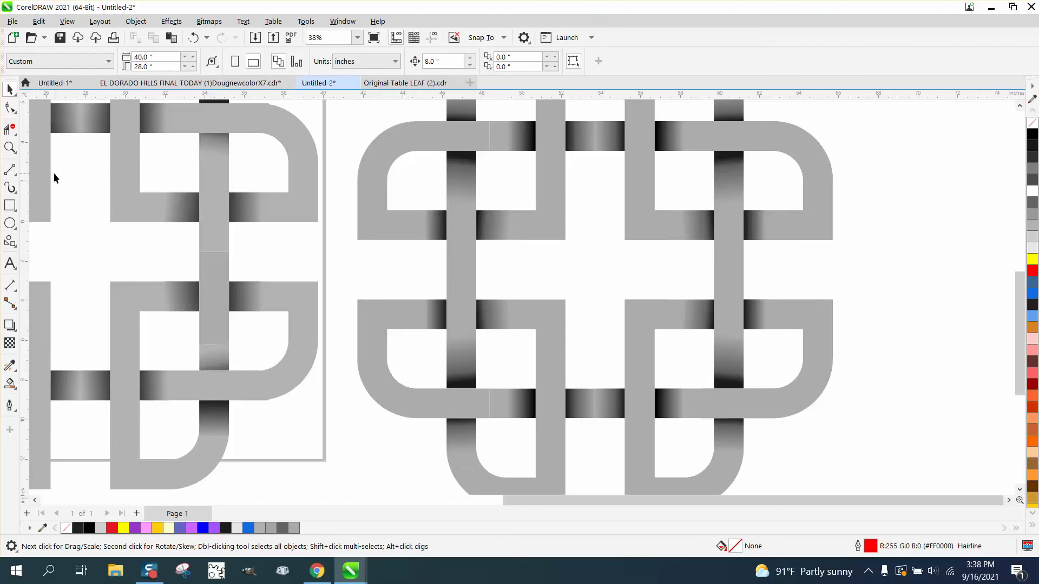
Straighten the top-crossing gradient rectangle's left edge by moving its left nodes leftward
{"action": "left_click", "coordinate": [10, 148]}
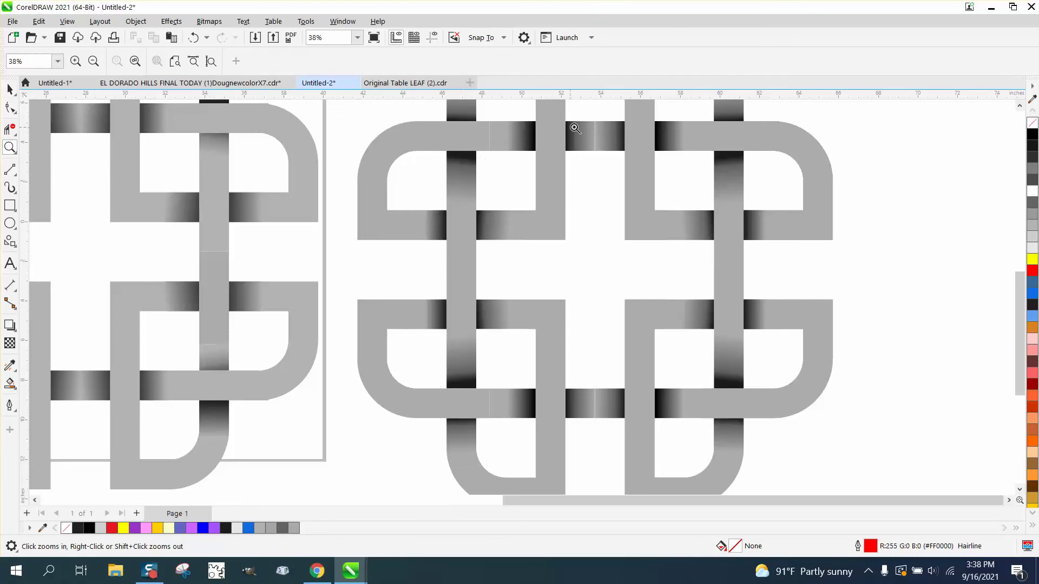
{"action": "left_click_drag", "start_coordinate": [581, 120], "coordinate": [634, 162]}
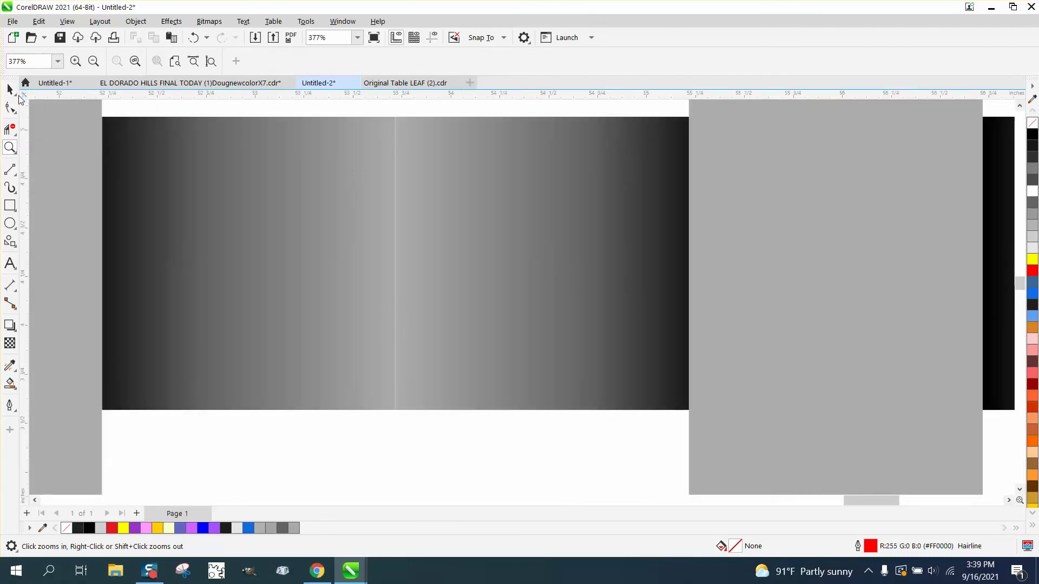
{"action": "left_click", "coordinate": [10, 107]}
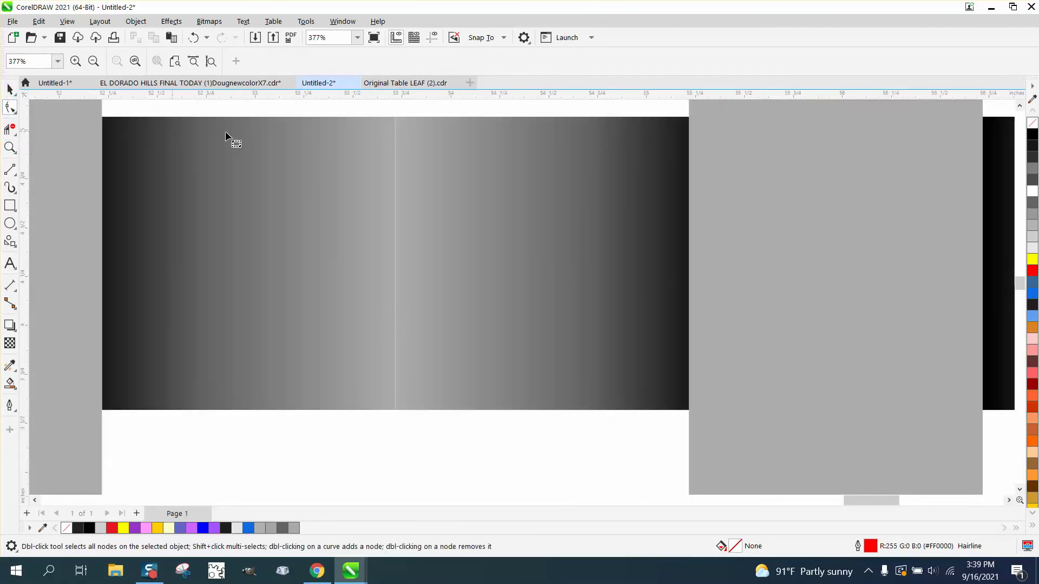
{"action": "left_click", "coordinate": [394, 122]}
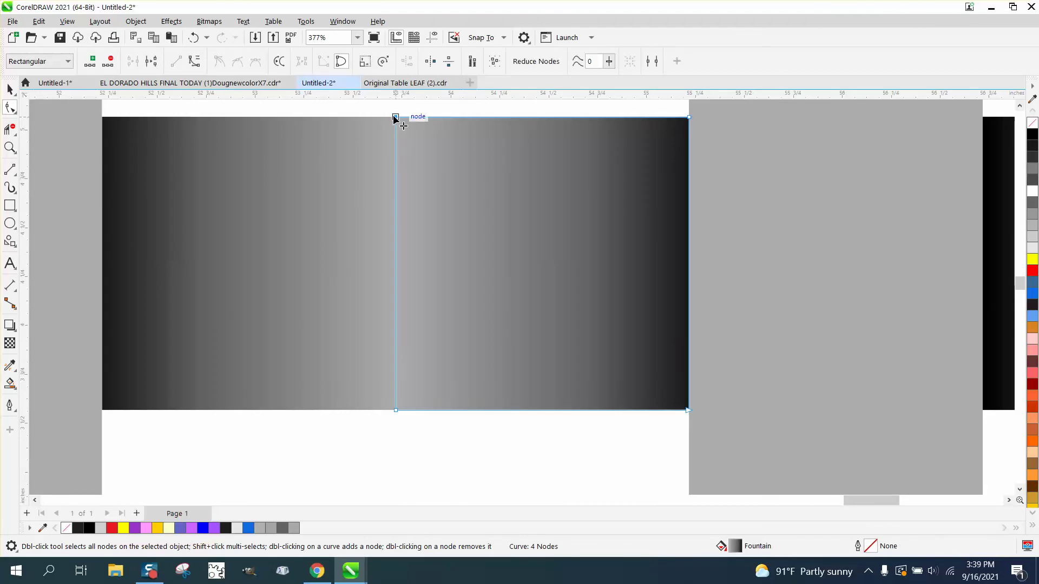
{"action": "left_click_drag", "start_coordinate": [394, 117], "coordinate": [391, 127]}
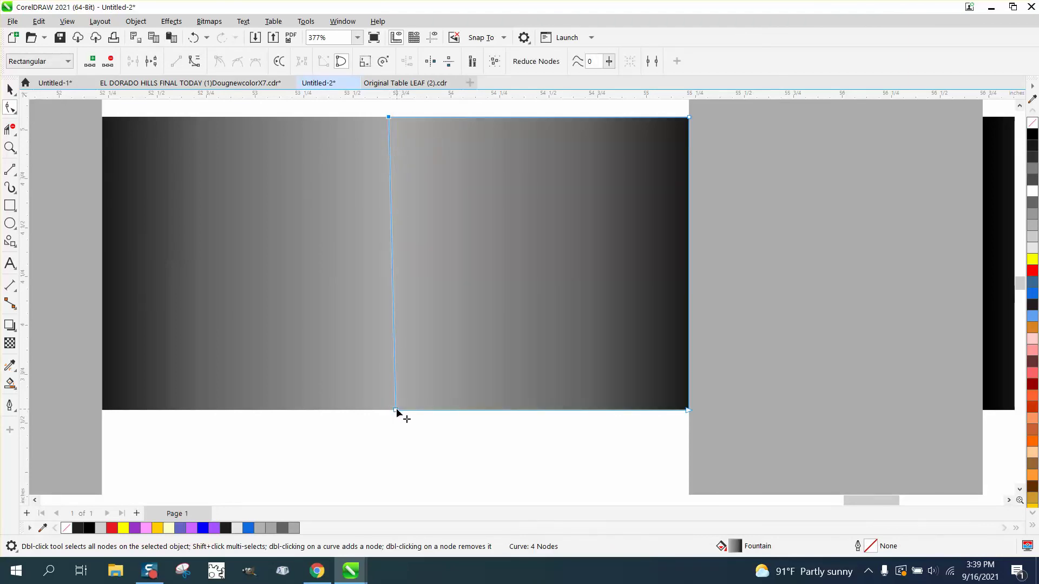
{"action": "left_click", "coordinate": [394, 410]}
{"action": "left_click_drag", "start_coordinate": [392, 411], "coordinate": [384, 411]}
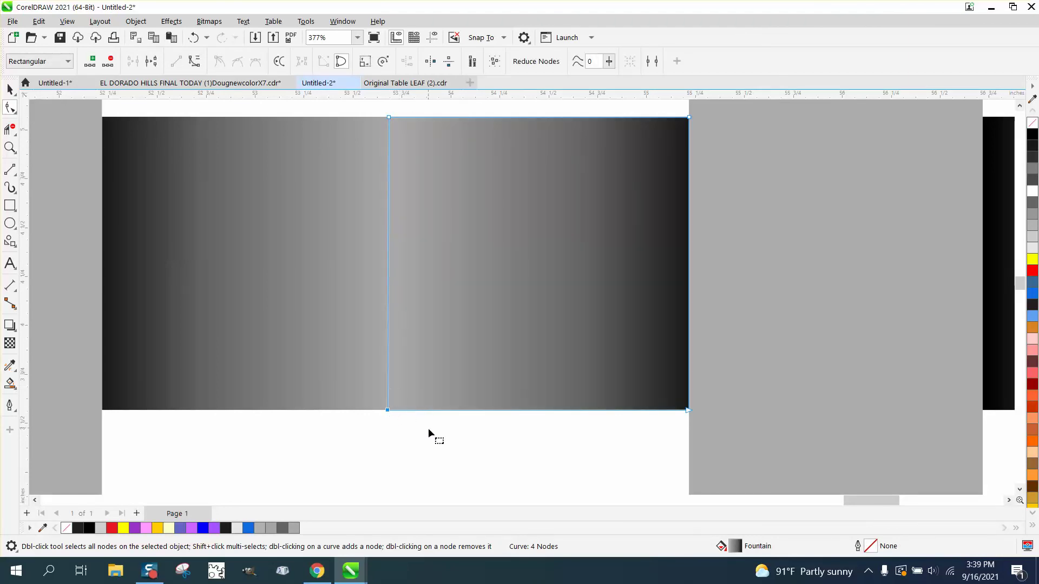
{"action": "left_click", "coordinate": [10, 88]}
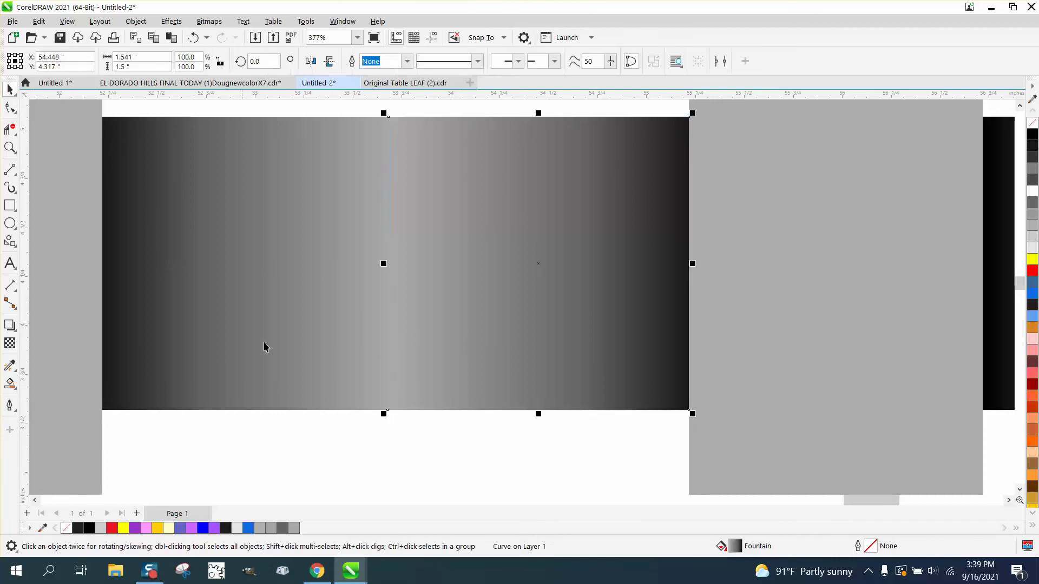
{"action": "scroll", "coordinate": [263, 347], "scroll_direction": "down", "scroll_amount": 6}
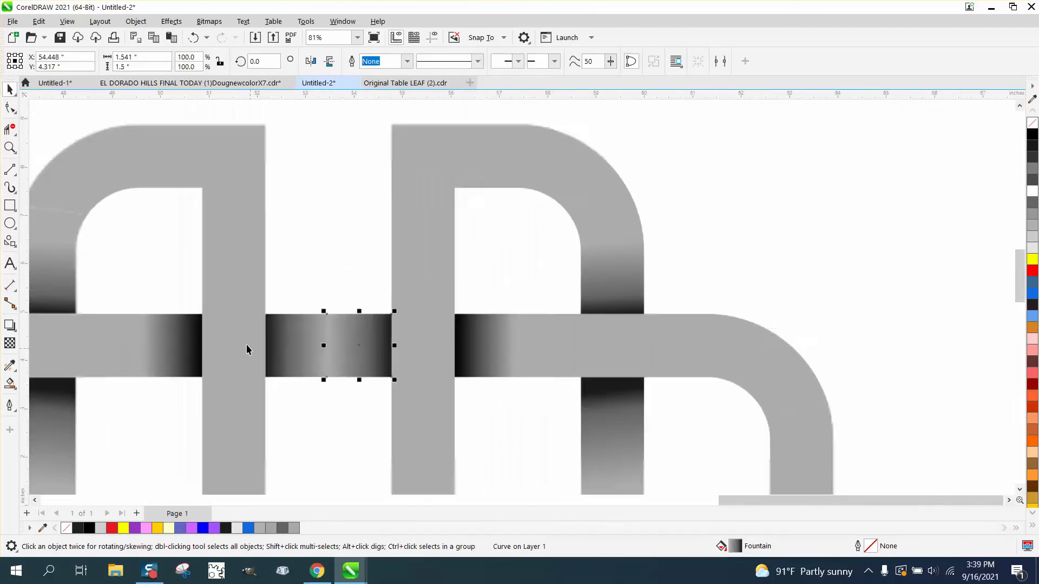
{"action": "scroll", "coordinate": [265, 331], "scroll_direction": "down", "scroll_amount": 3}
Zoom in on the right knot's lower-left crossing
{"action": "scroll", "coordinate": [588, 322], "scroll_direction": "down", "scroll_amount": 3}
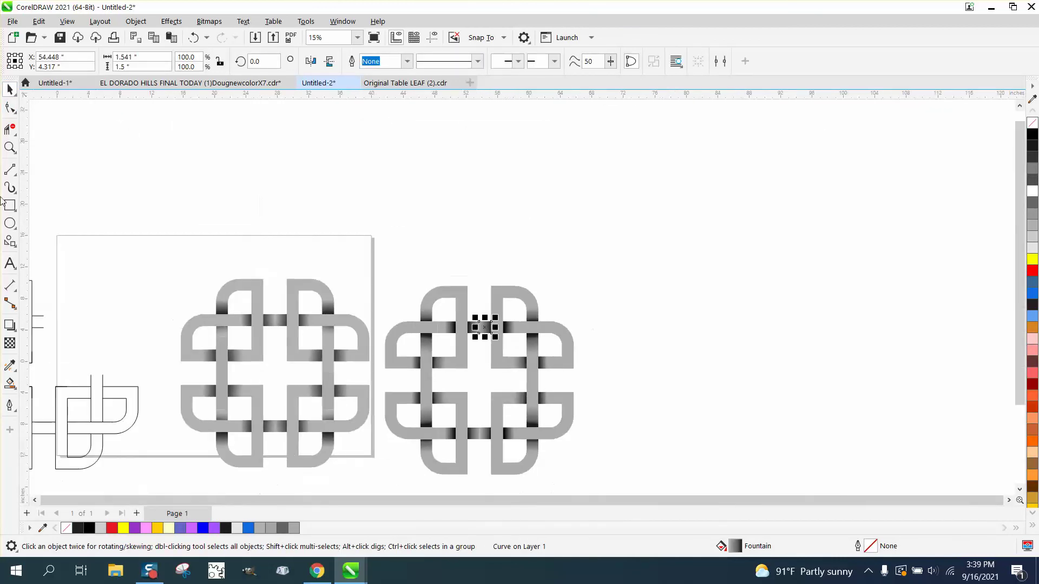
{"action": "left_click", "coordinate": [10, 147]}
{"action": "left_click", "coordinate": [431, 416]}
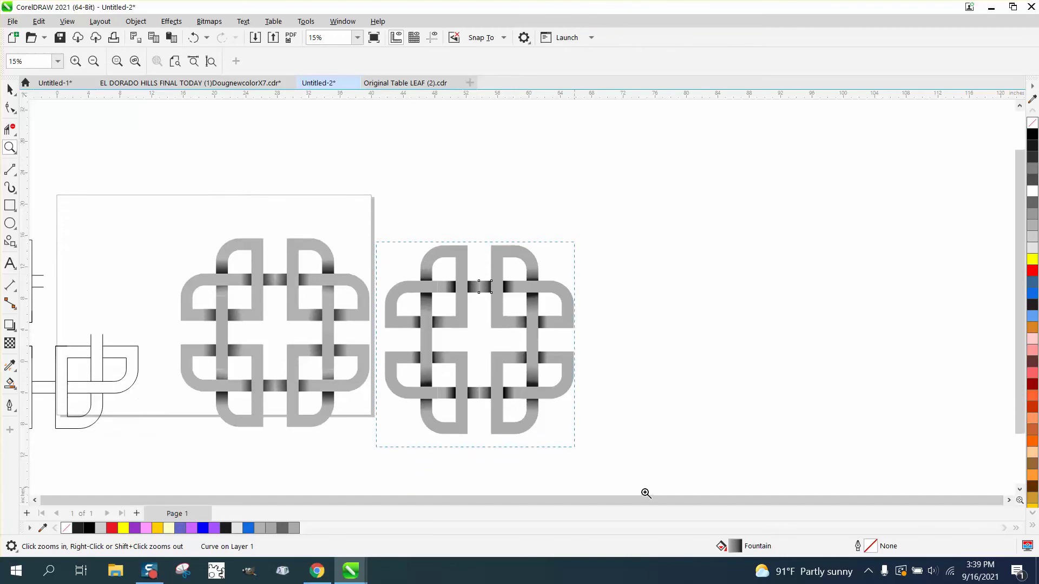
{"action": "left_click_drag", "start_coordinate": [381, 314], "coordinate": [492, 383]}
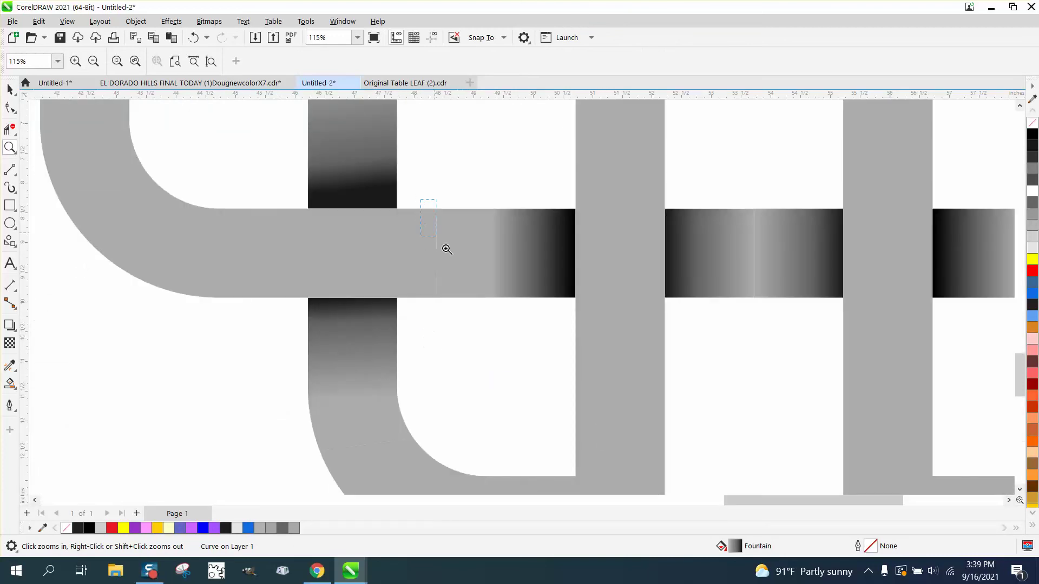
{"action": "scroll", "coordinate": [476, 284], "scroll_direction": "up", "scroll_amount": 5}
{"action": "scroll", "coordinate": [476, 284], "scroll_direction": "down", "scroll_amount": 4}
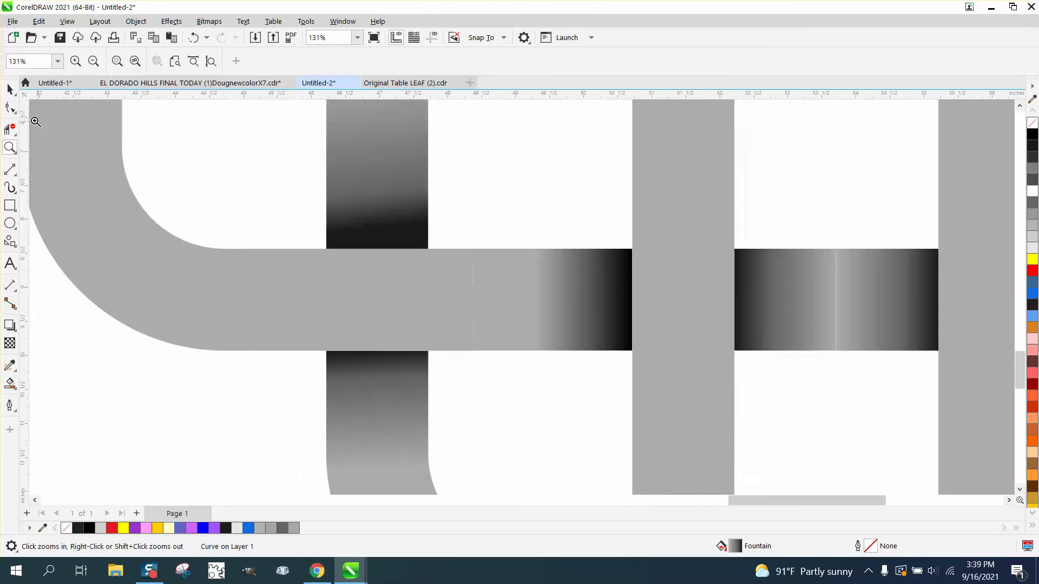
Drag the grey band's top-right and bottom-right nodes rightward so its end is square
{"action": "left_click", "coordinate": [10, 107]}
{"action": "left_click", "coordinate": [471, 310]}
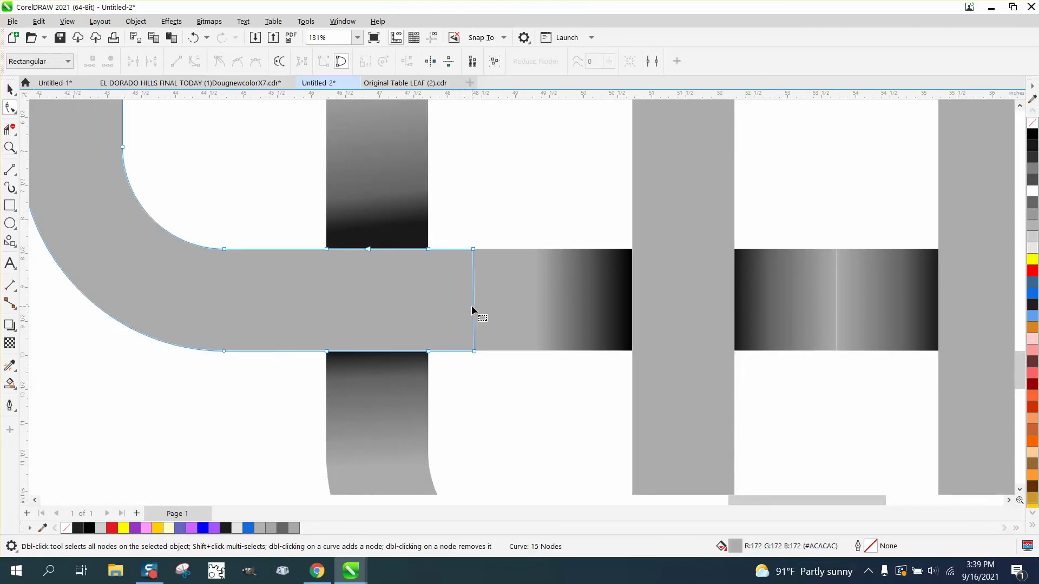
{"action": "left_click_drag", "start_coordinate": [474, 351], "coordinate": [489, 351]}
{"action": "left_click_drag", "start_coordinate": [474, 249], "coordinate": [488, 249]}
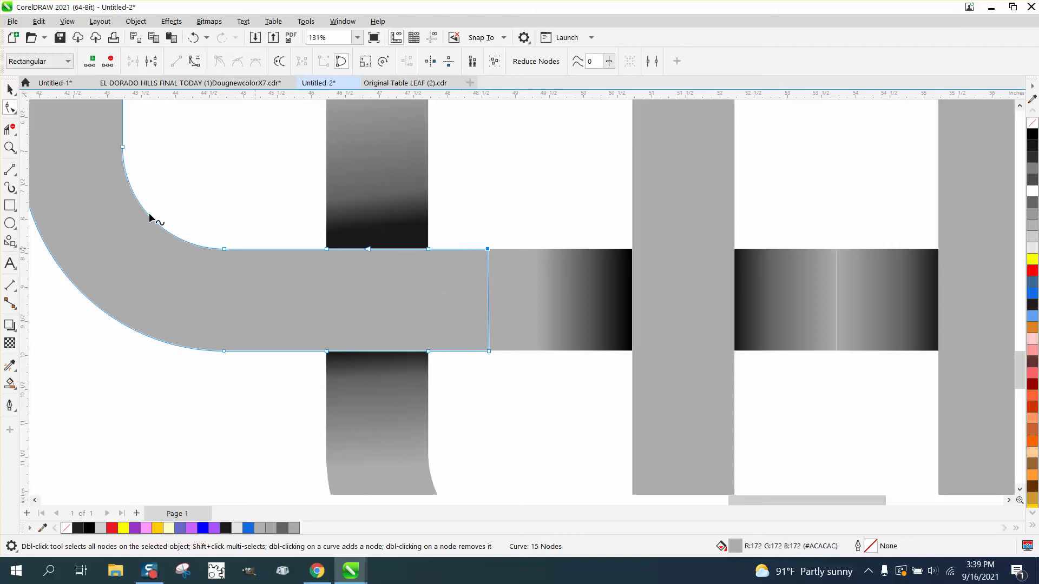
{"action": "left_click", "coordinate": [10, 89]}
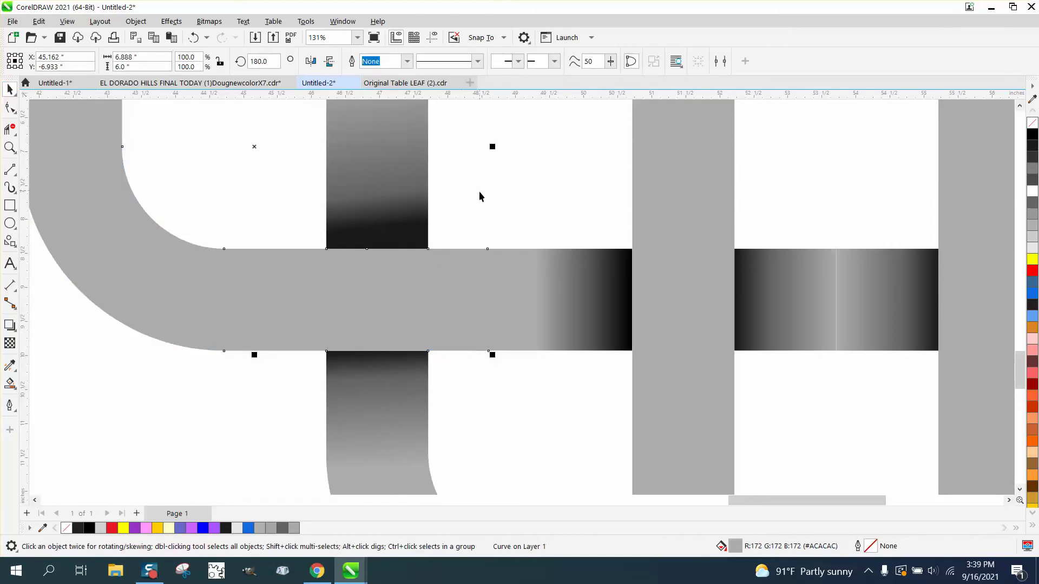
Shift the right gradient rectangle's left nodes leftward to overlap the band and hide the seam
{"action": "left_click", "coordinate": [840, 309]}
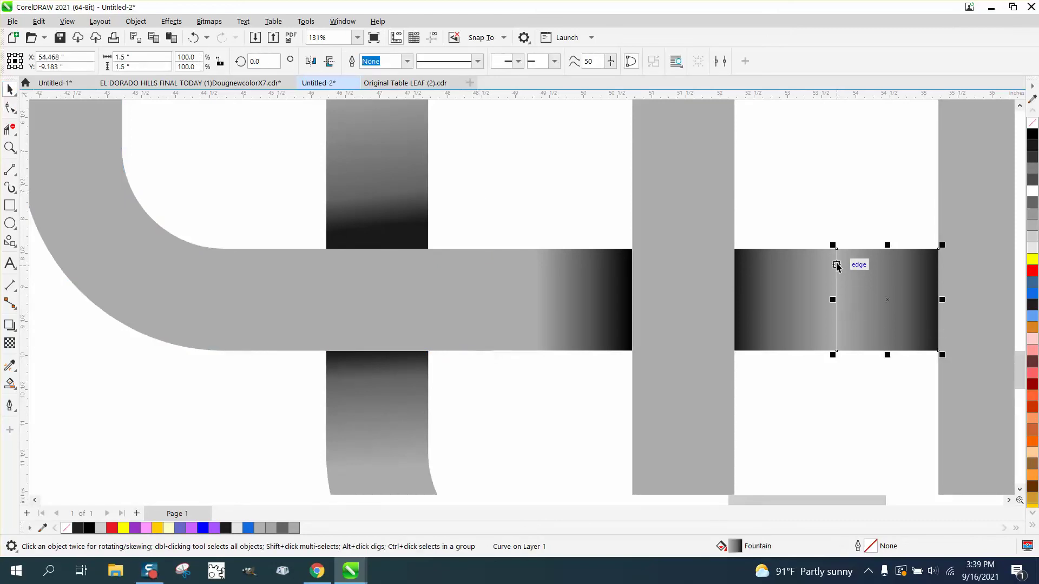
{"action": "left_click", "coordinate": [9, 108]}
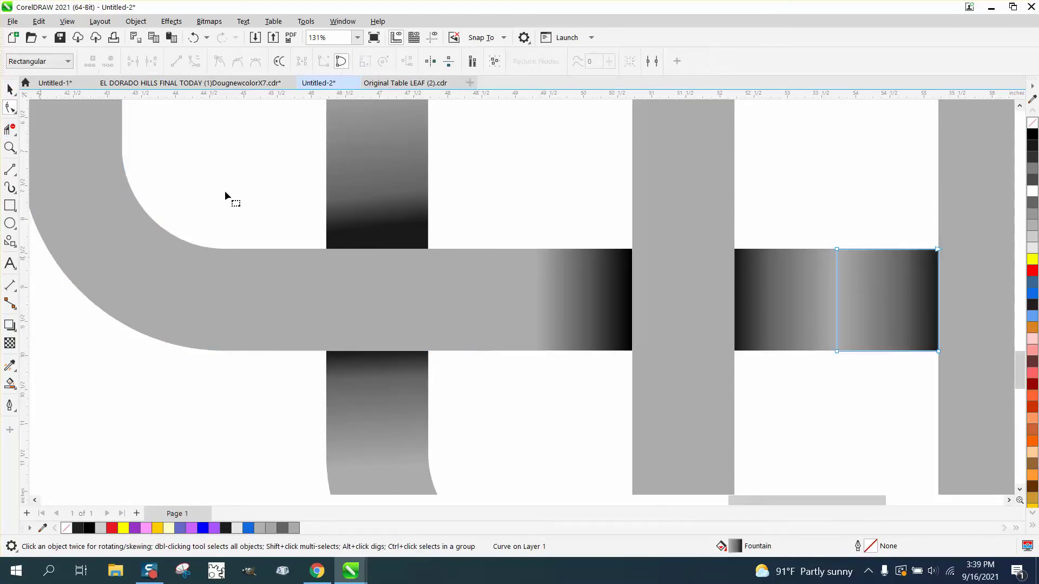
{"action": "left_click_drag", "start_coordinate": [837, 351], "coordinate": [830, 352]}
{"action": "left_click_drag", "start_coordinate": [836, 249], "coordinate": [826, 250]}
{"action": "left_click", "coordinate": [9, 89]}
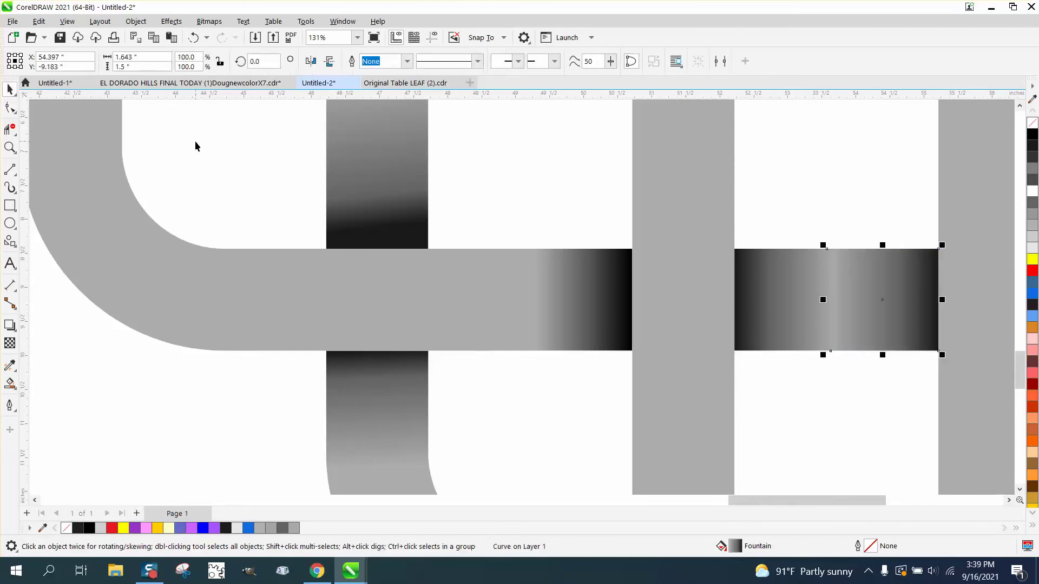
{"action": "left_click", "coordinate": [195, 142]}
Zoom back out to view both knot designs
{"action": "scroll", "coordinate": [189, 162], "scroll_direction": "down", "scroll_amount": 3}
{"action": "scroll", "coordinate": [561, 355], "scroll_direction": "down", "scroll_amount": 4}
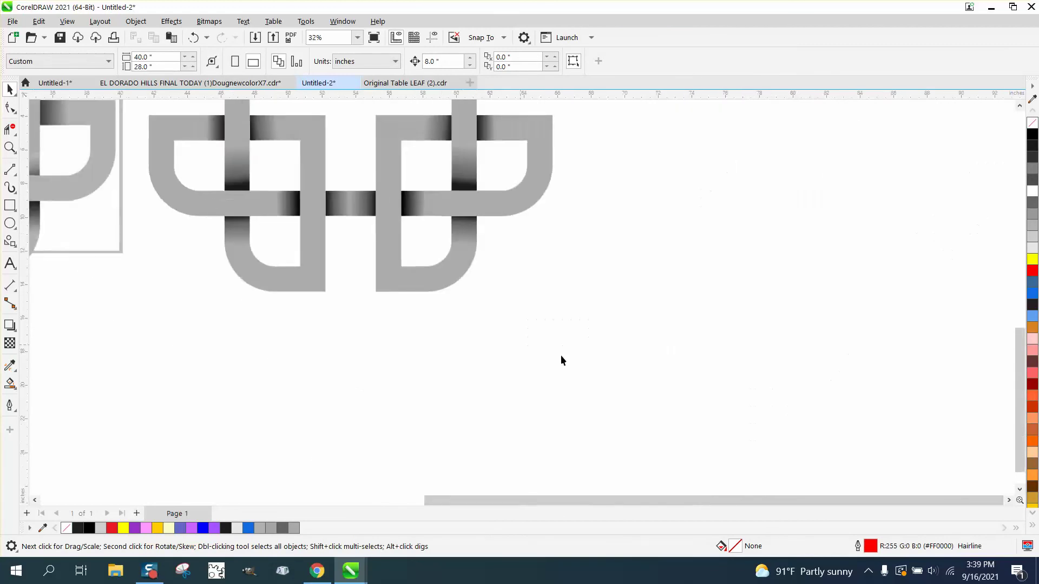
{"action": "left_click", "coordinate": [10, 147]}
{"action": "left_click", "coordinate": [642, 361]}
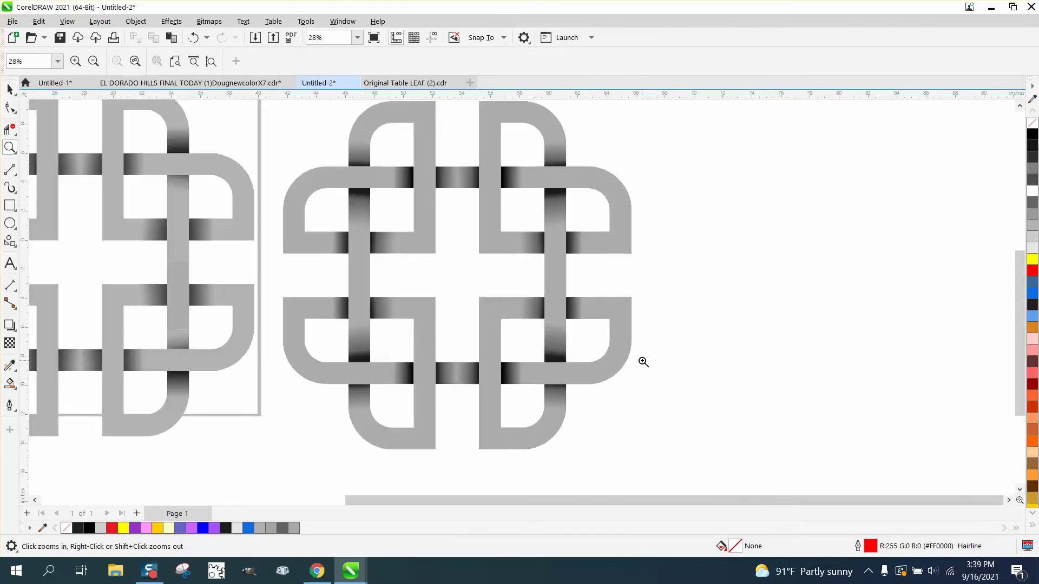